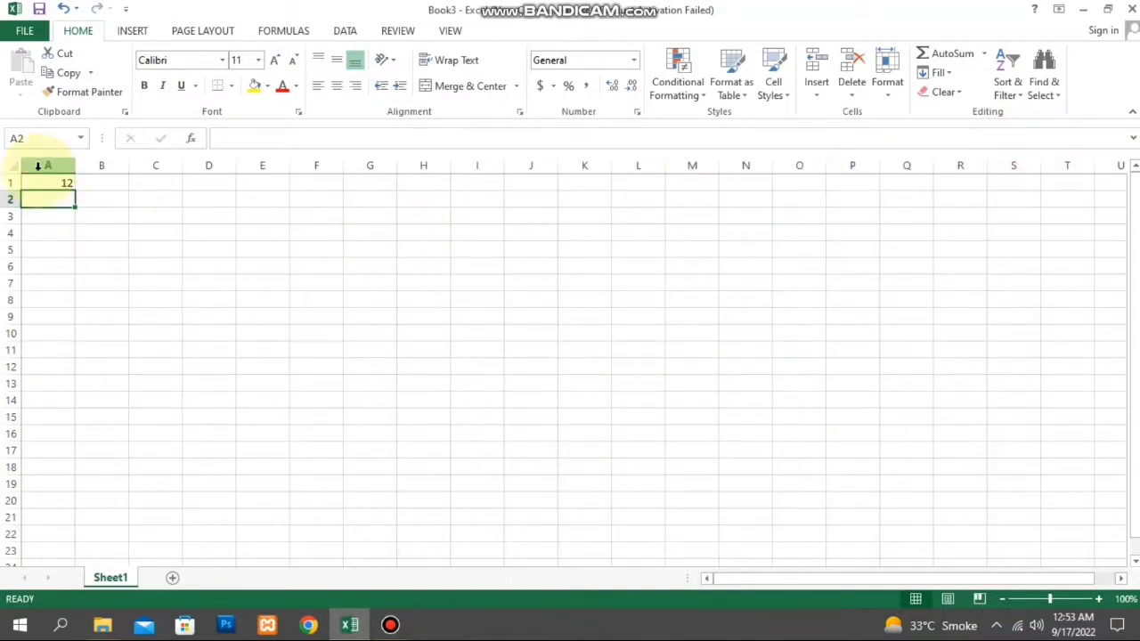
Step: Enter 5 in A1 and 10 in A2, then go back to clear the stray 24 in A3
{"action": "left_click", "coordinate": [50, 183]}
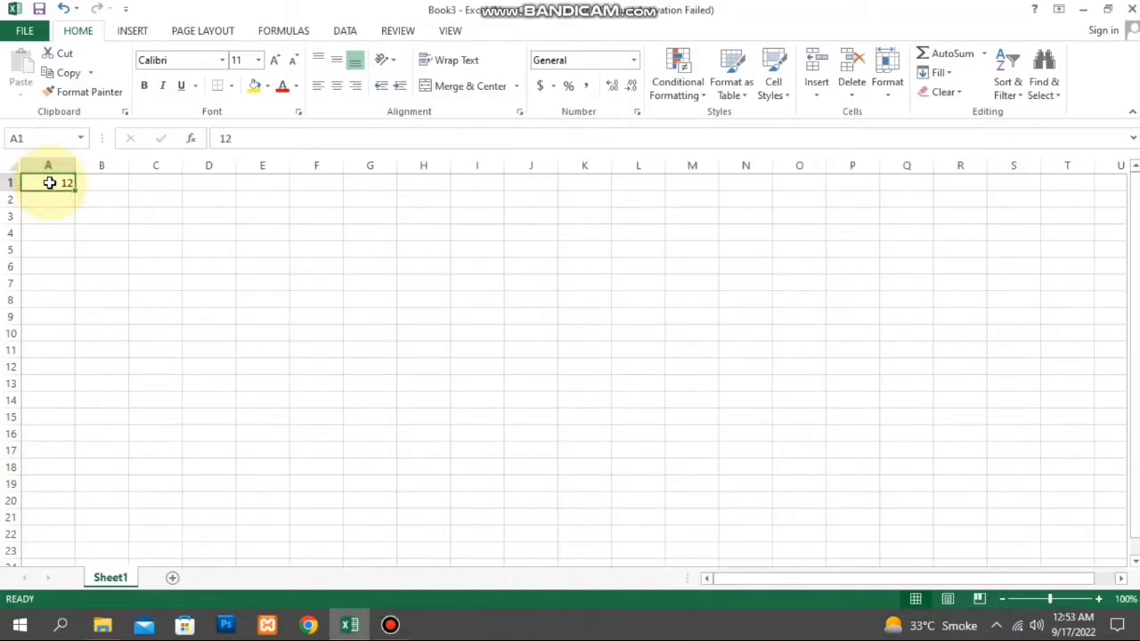
{"action": "type", "text": "5"}
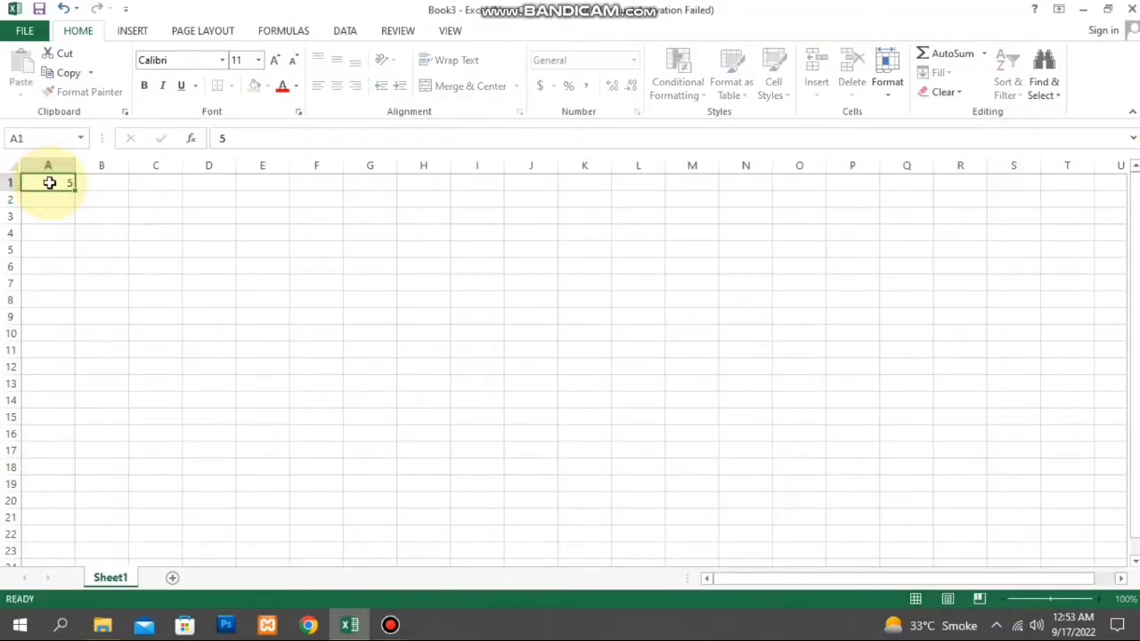
{"action": "key", "text": "Return"}
{"action": "type", "text": "10"}
{"action": "key", "text": "Return"}
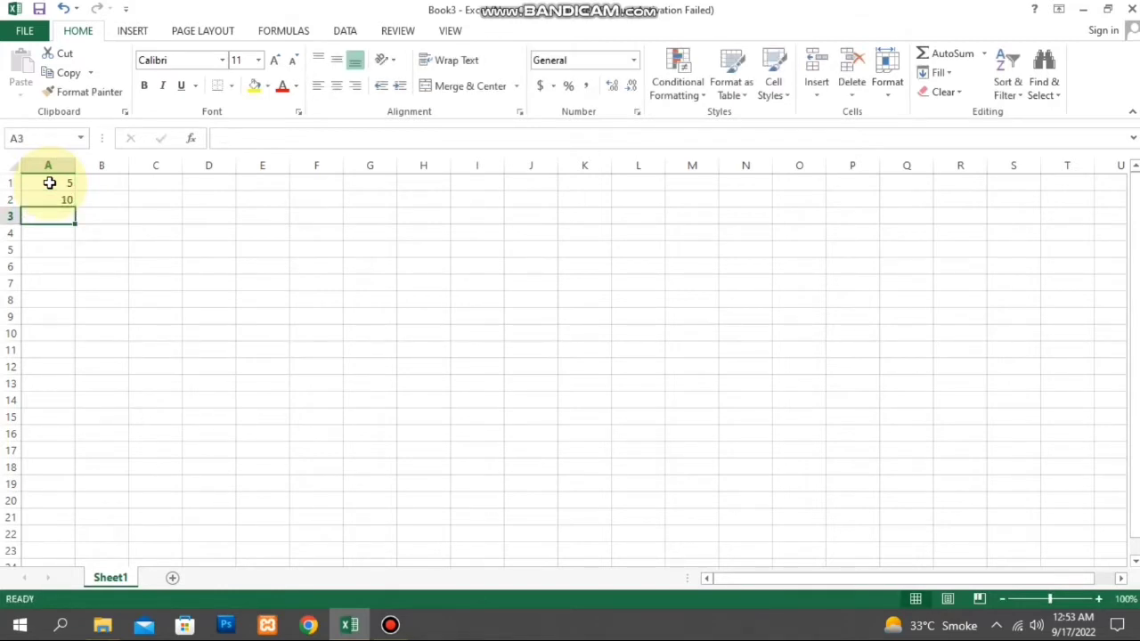
{"action": "type", "text": "24"}
{"action": "key", "text": "Return"}
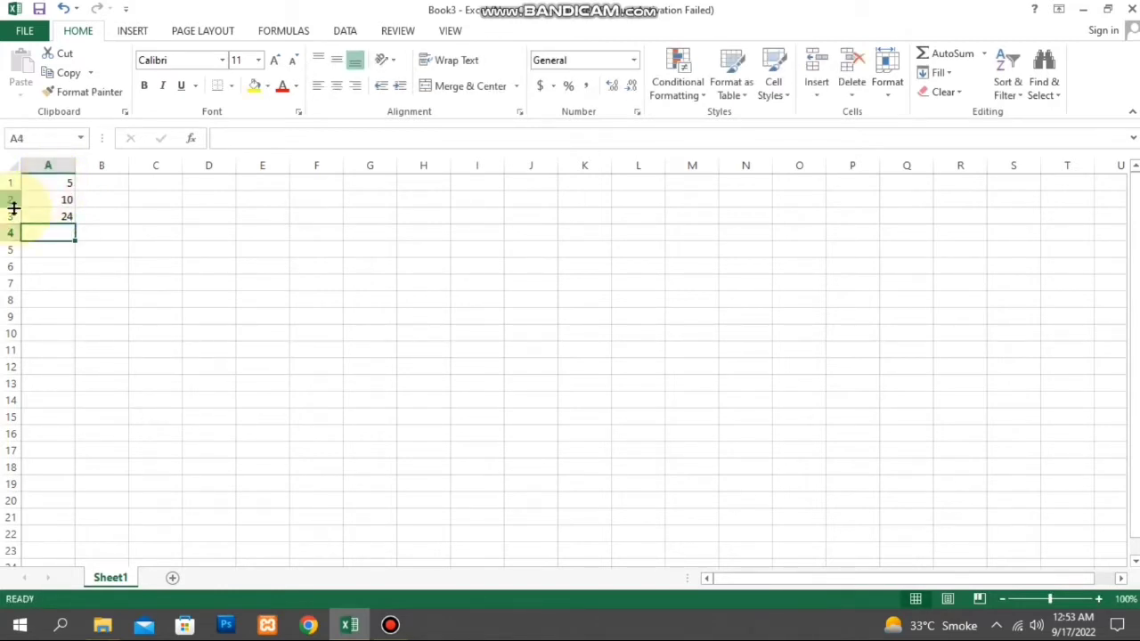
{"action": "left_click", "coordinate": [29, 215]}
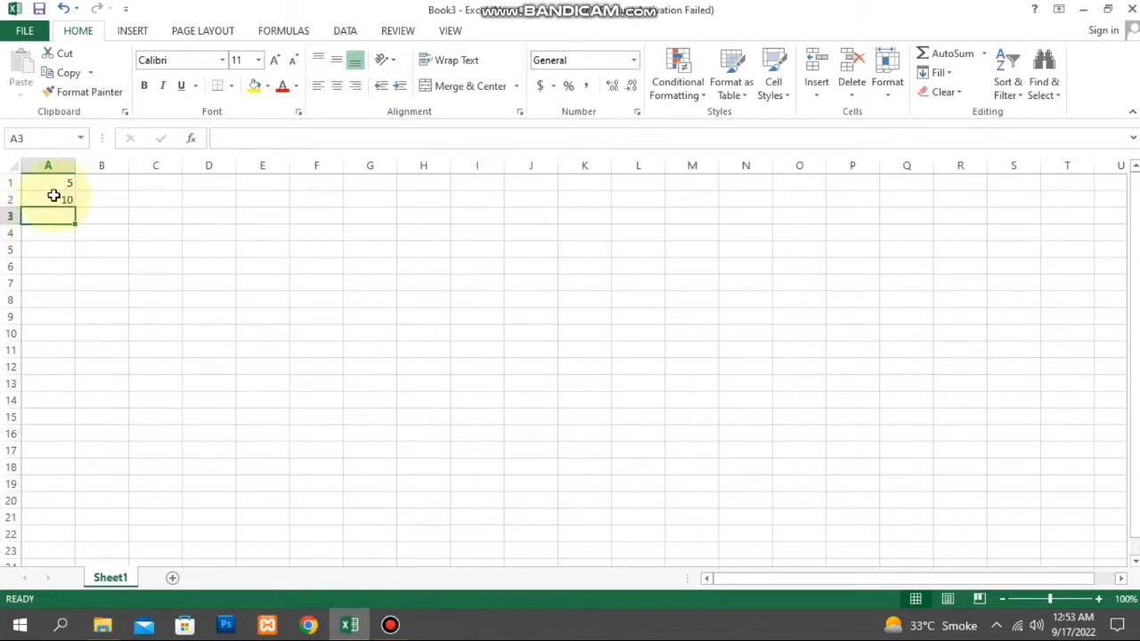
Step: Fill columns A–H, rows 1–21, with the series 5 to 105 in steps of 5
{"action": "left_click_drag", "start_coordinate": [53, 199], "coordinate": [40, 183]}
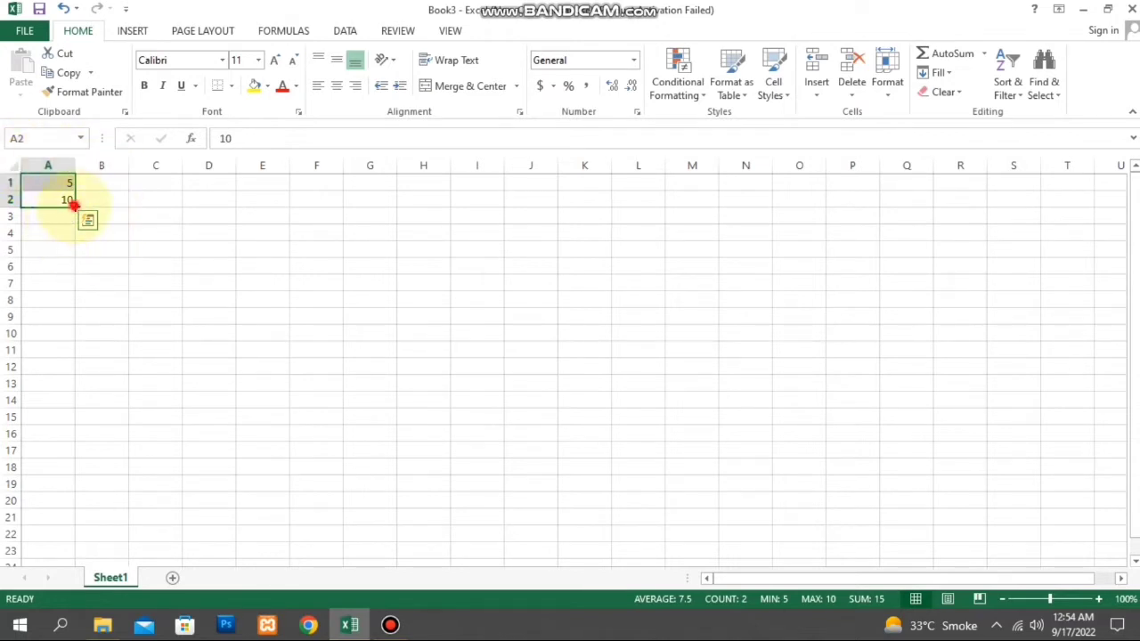
{"action": "mouse_move", "coordinate": [75, 205]}
{"action": "left_mouse_down"}
{"action": "mouse_move", "coordinate": [73, 381]}
{"action": "mouse_move", "coordinate": [54, 183]}
{"action": "left_mouse_up"}
{"action": "left_click", "coordinate": [69, 367]}
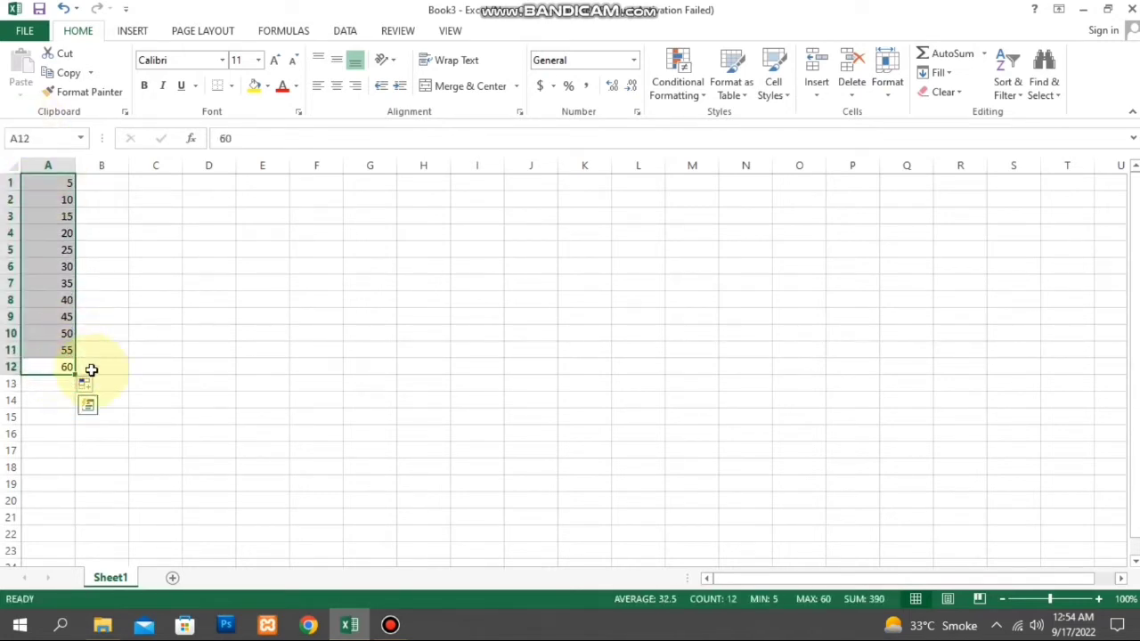
{"action": "mouse_move", "coordinate": [75, 373]}
{"action": "left_mouse_down"}
{"action": "mouse_move", "coordinate": [466, 385]}
{"action": "mouse_move", "coordinate": [445, 525]}
{"action": "left_mouse_up"}
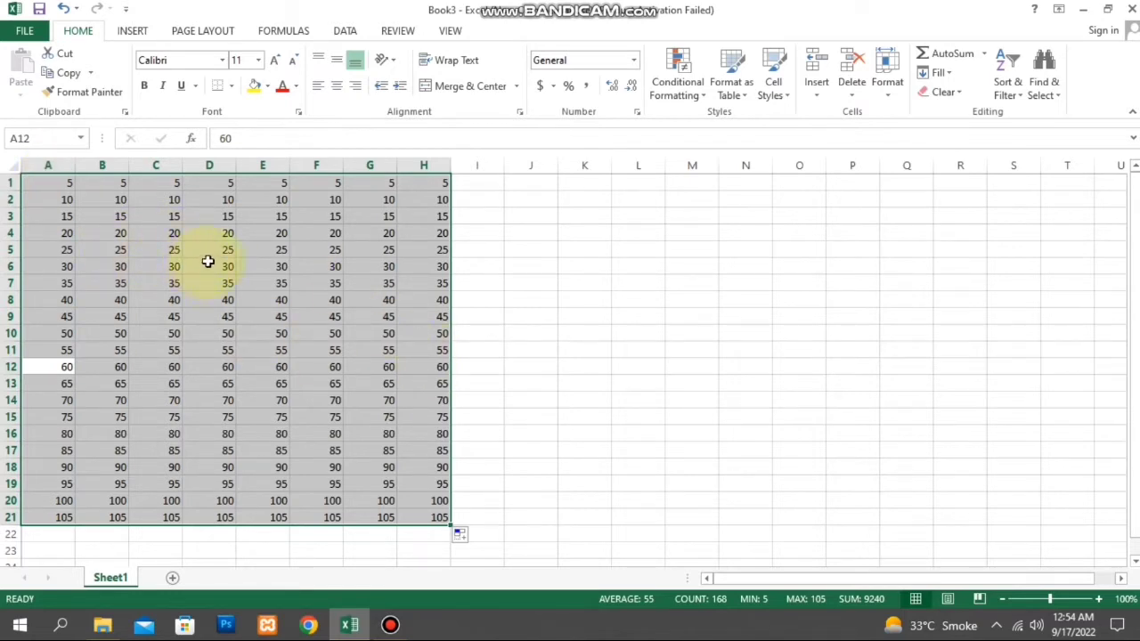
{"action": "key", "text": "ctrl+1"}
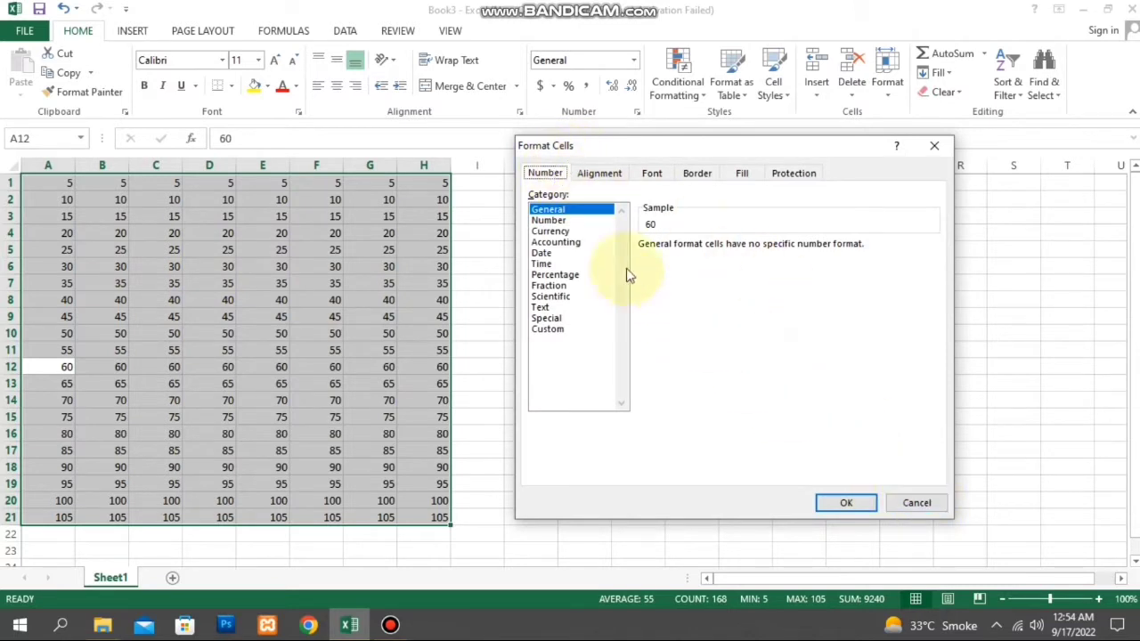
{"action": "left_click", "coordinate": [598, 173]}
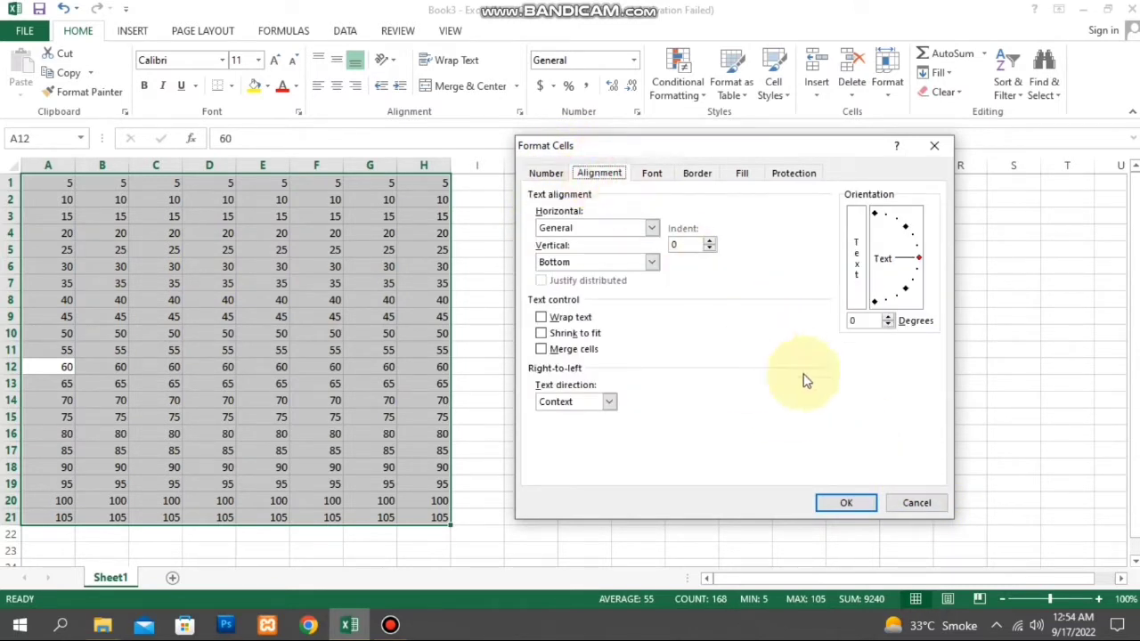
{"action": "left_click", "coordinate": [917, 502]}
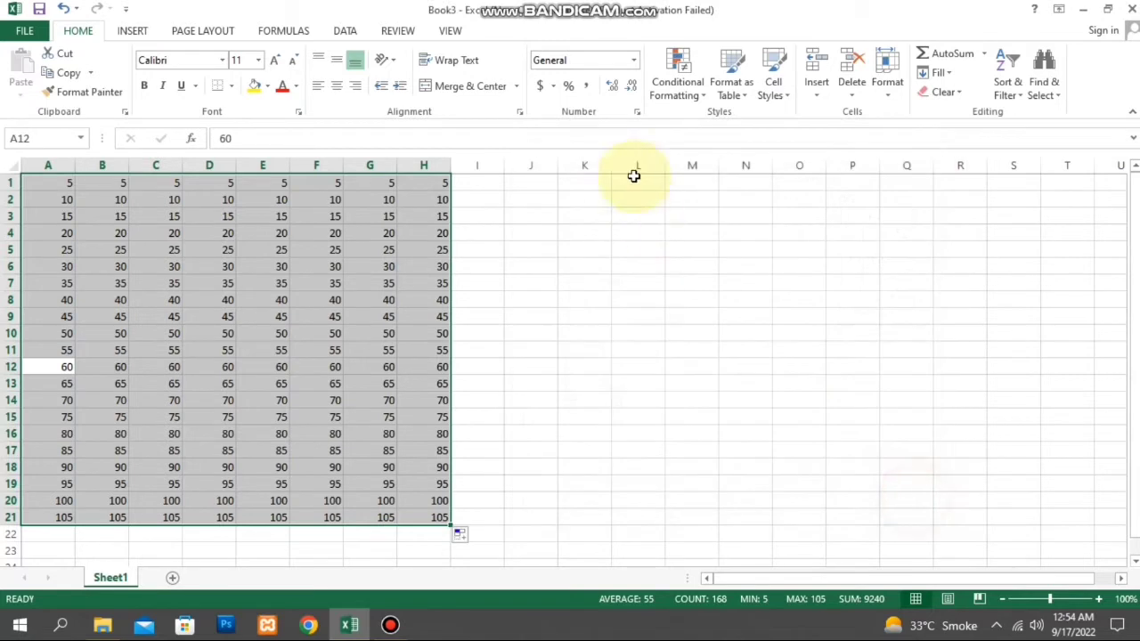
{"action": "left_click", "coordinate": [633, 59]}
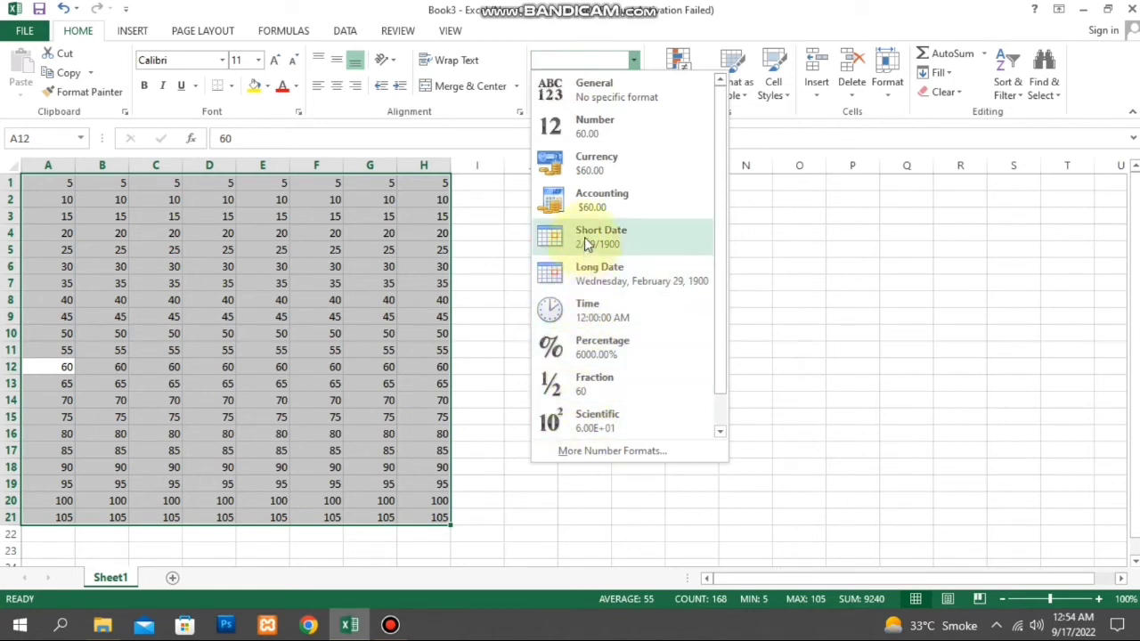
{"action": "left_click", "coordinate": [367, 263]}
{"action": "key", "text": "ctrl+1"}
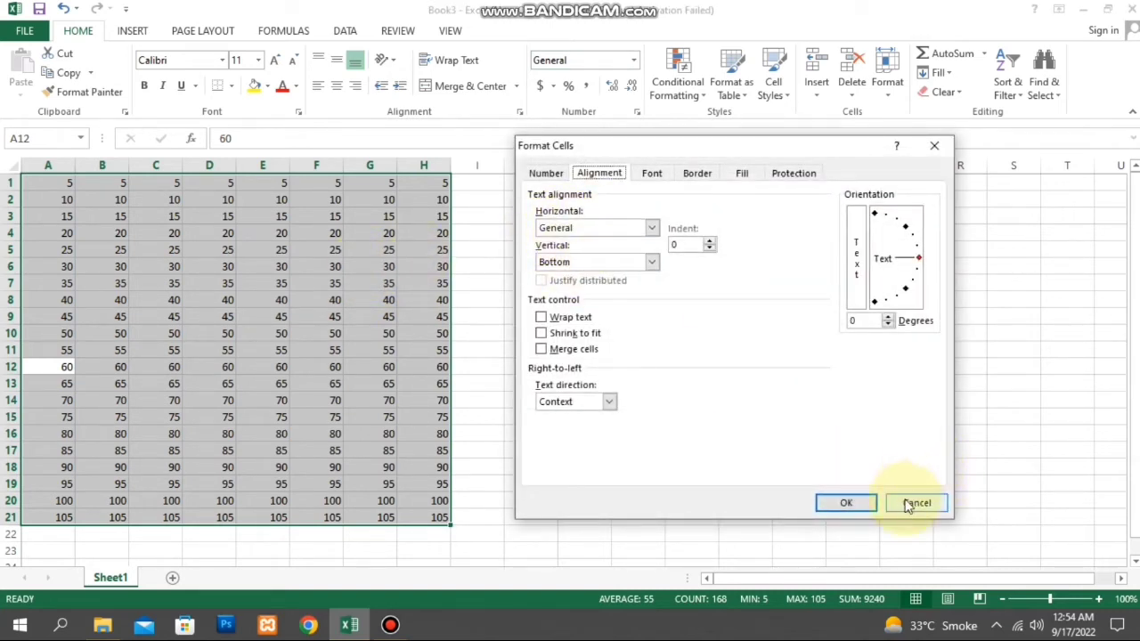
{"action": "left_click", "coordinate": [908, 504]}
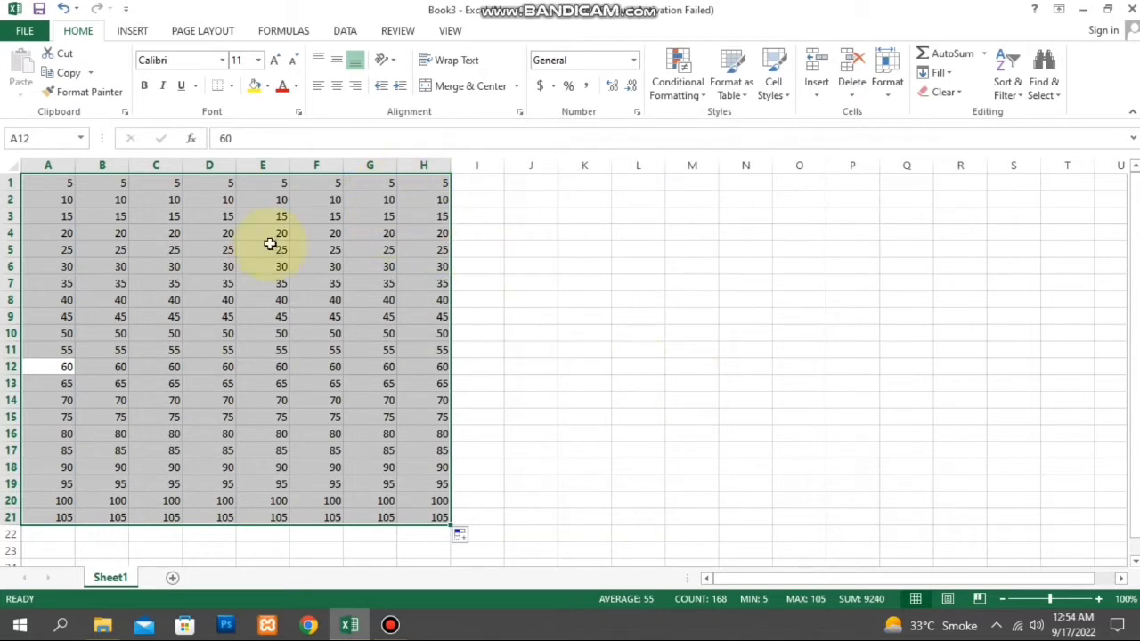
Step: Set rows 1–21 to a row height of 30
{"action": "left_click", "coordinate": [889, 89]}
{"action": "left_click", "coordinate": [927, 134]}
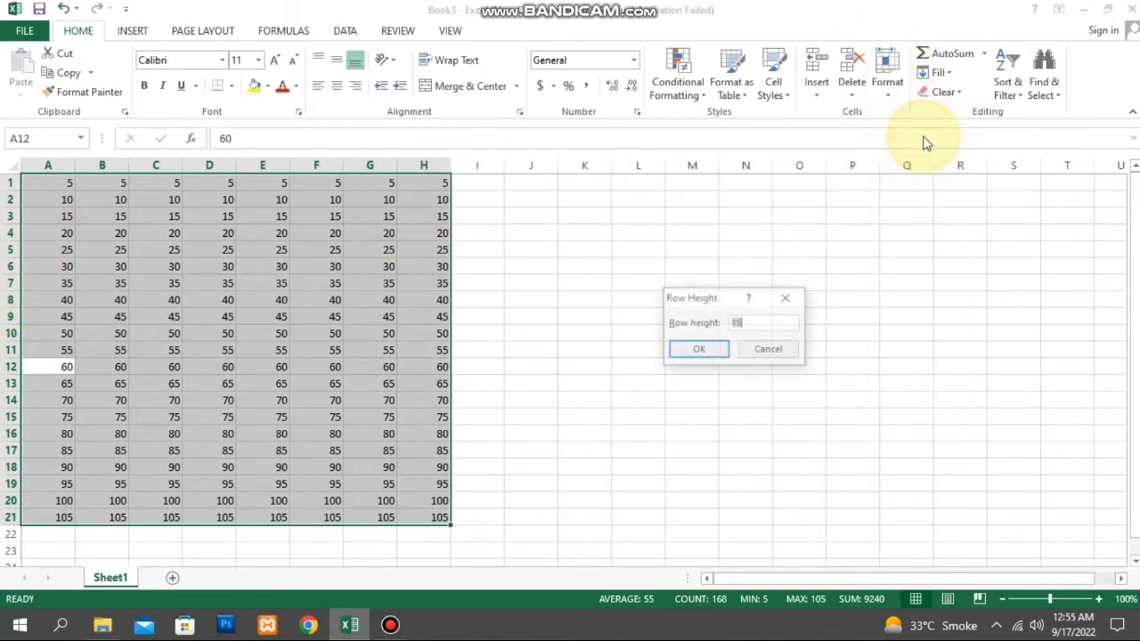
{"action": "key", "text": "Return"}
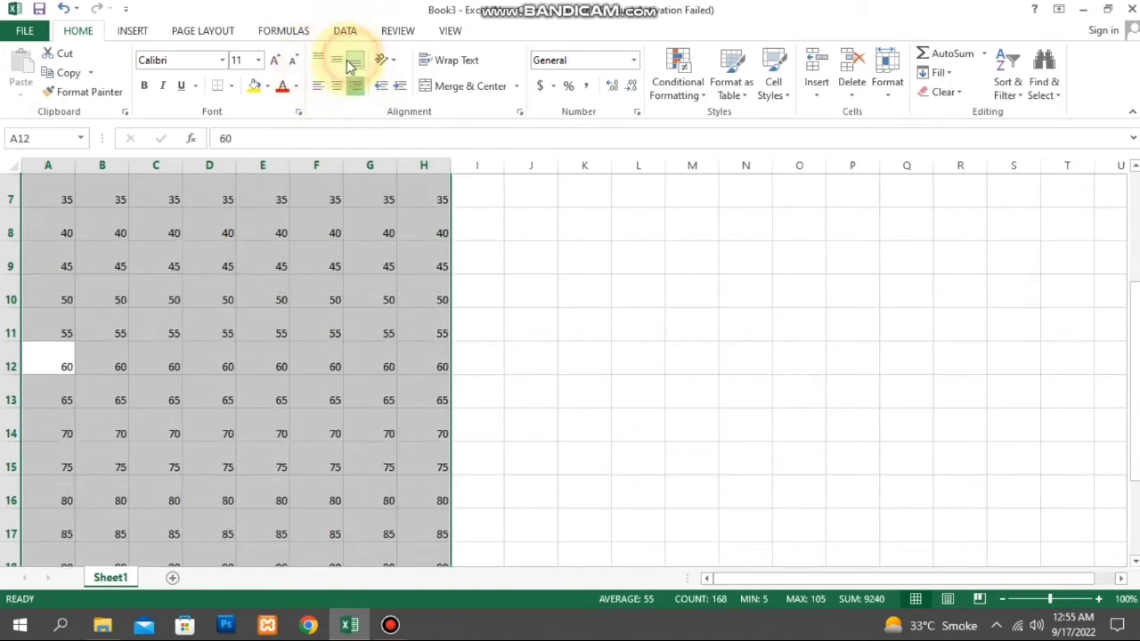
Step: Try left, centre and right, then top, middle and bottom alignment, ending right-bottom
{"action": "left_click", "coordinate": [317, 85]}
{"action": "left_click", "coordinate": [335, 85]}
{"action": "left_click", "coordinate": [354, 86]}
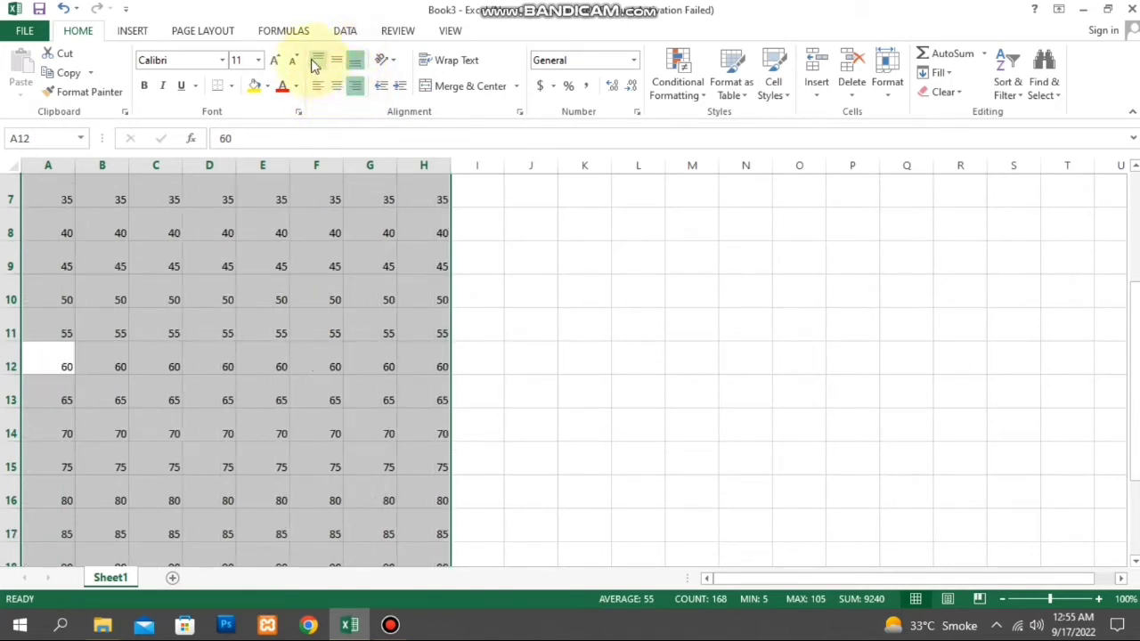
{"action": "left_click", "coordinate": [318, 60]}
{"action": "left_click", "coordinate": [336, 60]}
{"action": "left_click", "coordinate": [354, 60]}
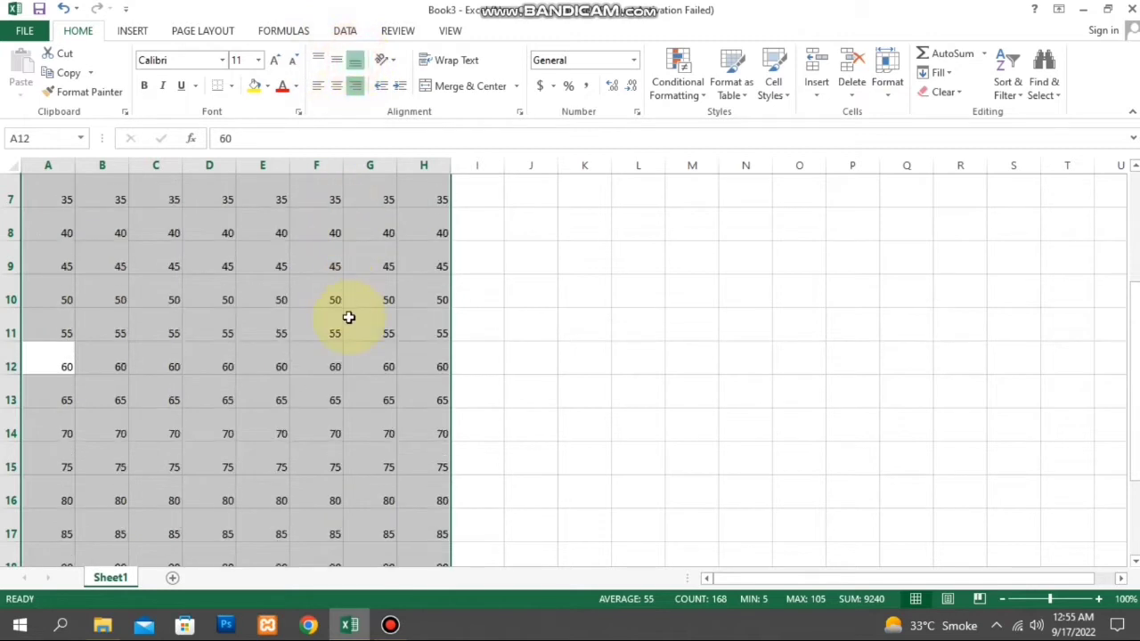
Step: Align the values top-left through Format Cells
{"action": "key", "text": "ctrl+1"}
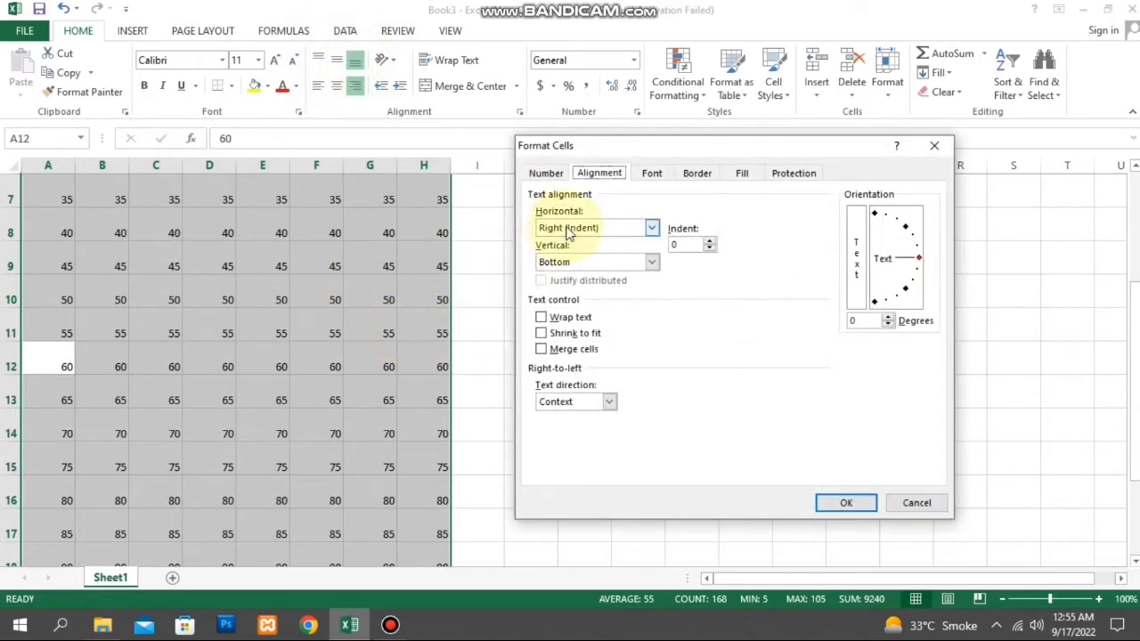
{"action": "left_click", "coordinate": [570, 228]}
{"action": "left_click", "coordinate": [563, 254]}
{"action": "left_click", "coordinate": [570, 261]}
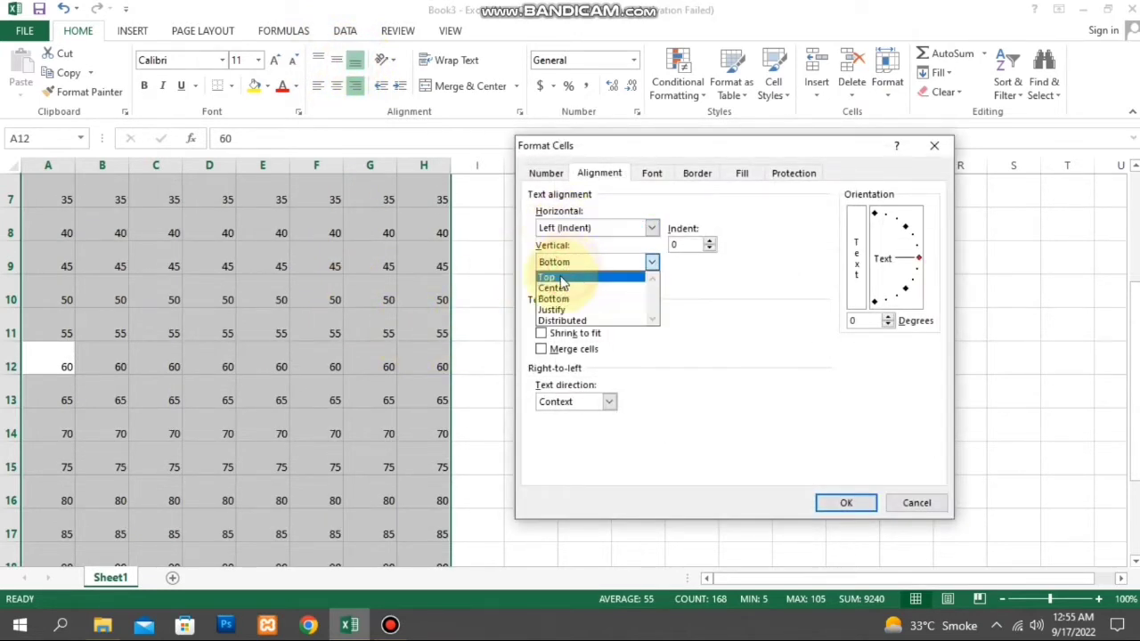
{"action": "left_click", "coordinate": [557, 273]}
{"action": "left_click", "coordinate": [843, 503]}
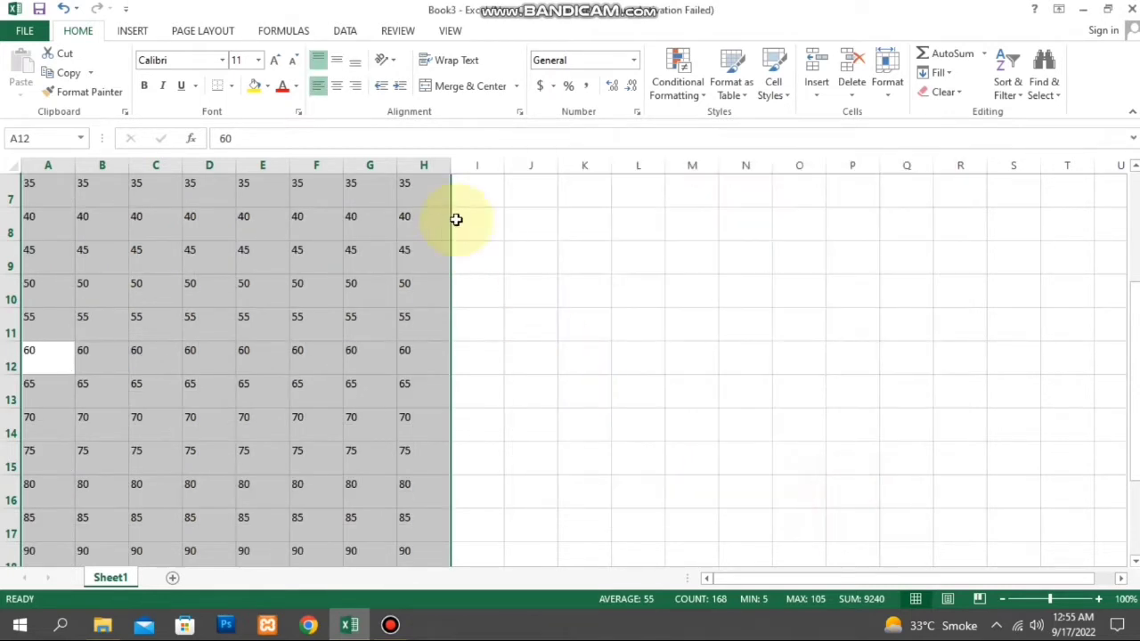
Step: Change the values to centred horizontally and bottom-aligned vertically
{"action": "key", "text": "ctrl+1"}
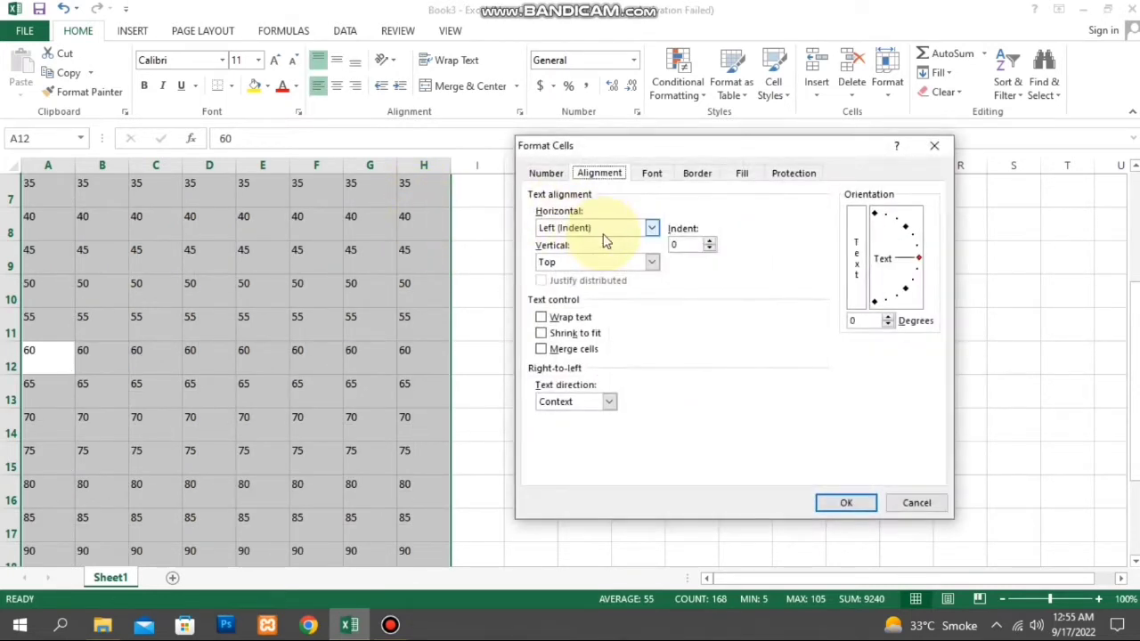
{"action": "left_click", "coordinate": [570, 228]}
{"action": "left_click", "coordinate": [545, 265]}
{"action": "left_click", "coordinate": [570, 262]}
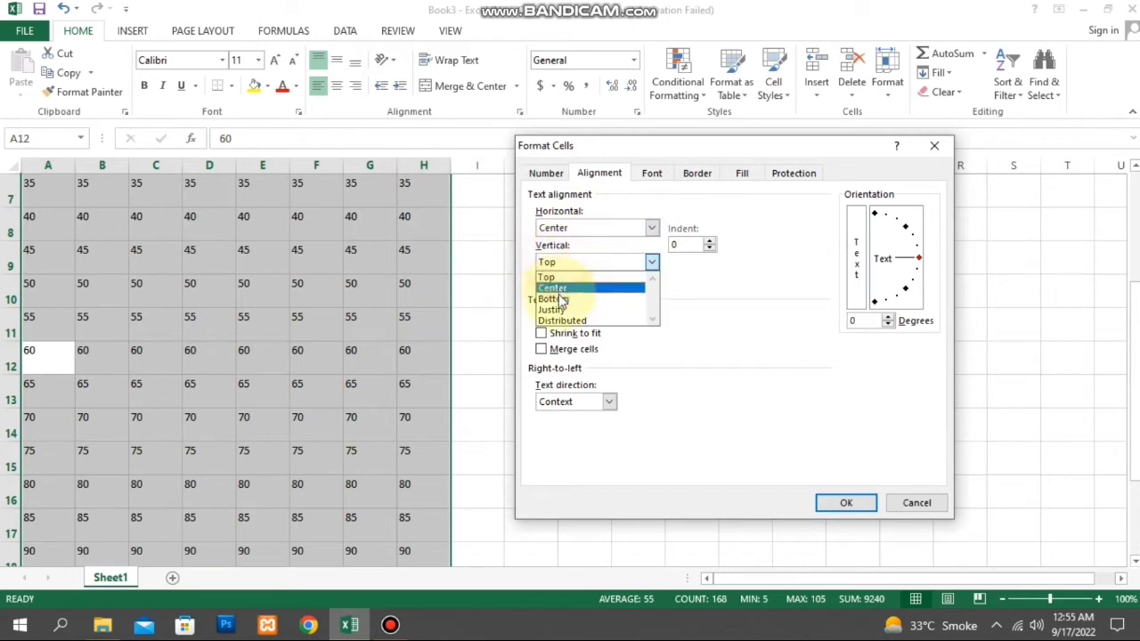
{"action": "left_click", "coordinate": [566, 296]}
{"action": "left_click", "coordinate": [846, 502]}
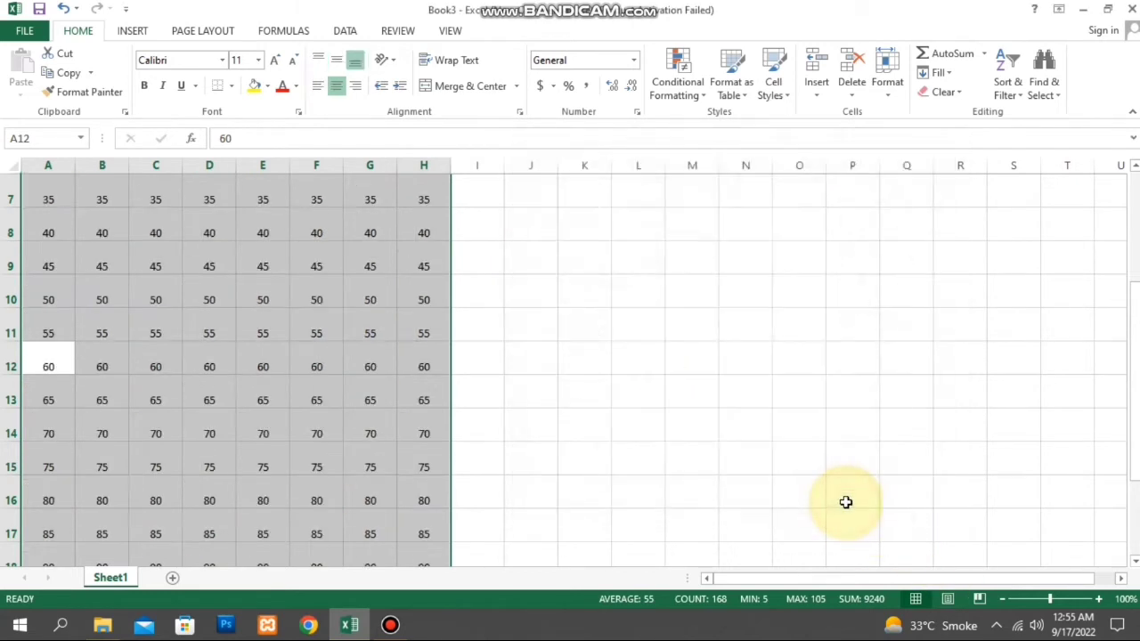
Step: Realign the values to the right and top of their cells
{"action": "key", "text": "ctrl+1"}
{"action": "left_click", "coordinate": [599, 229]}
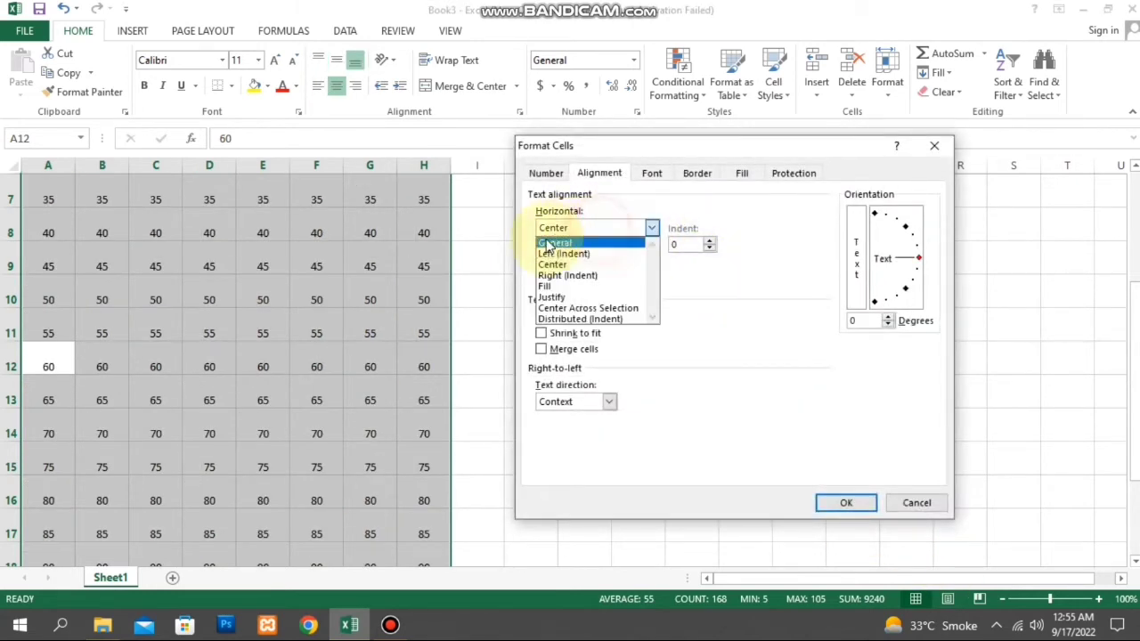
{"action": "left_click", "coordinate": [558, 275]}
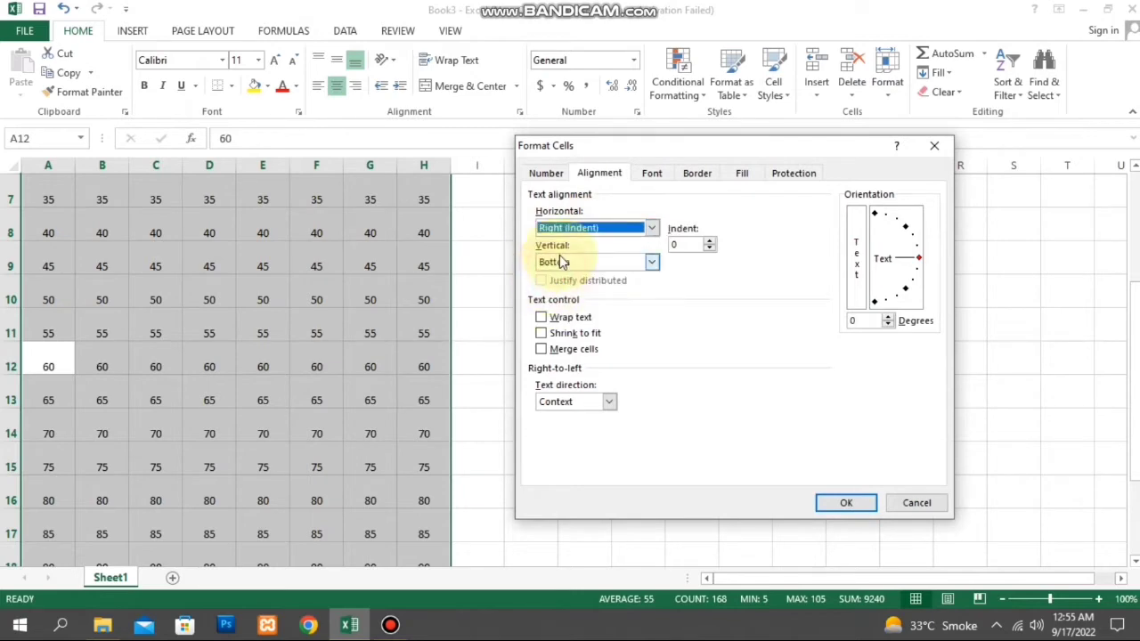
{"action": "left_click", "coordinate": [563, 262]}
{"action": "left_click", "coordinate": [552, 275]}
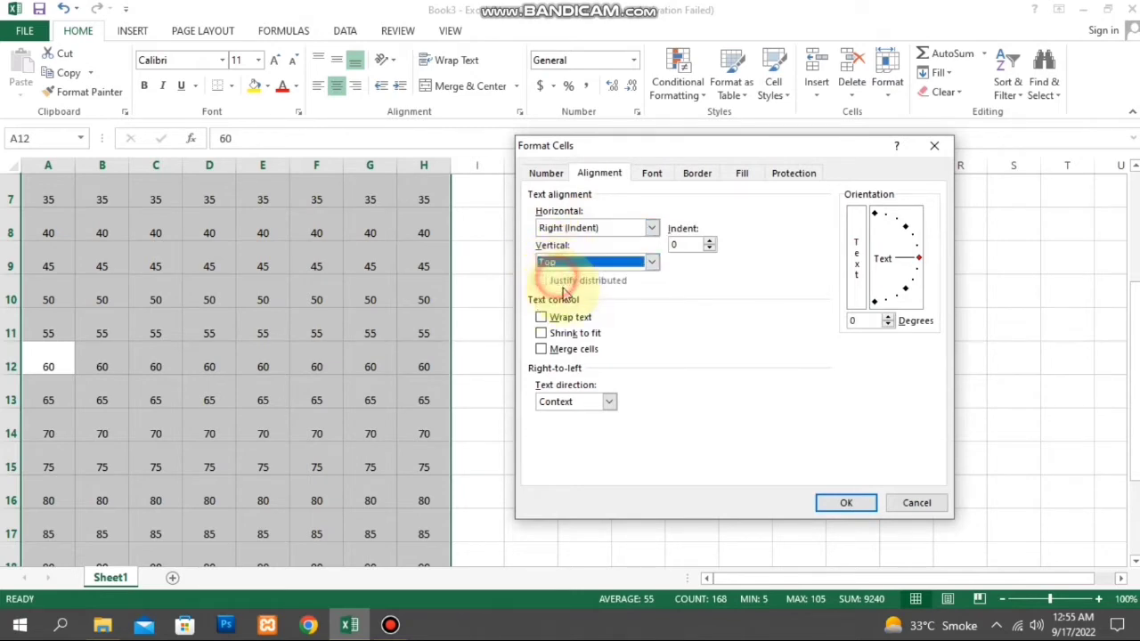
{"action": "left_click", "coordinate": [848, 503]}
Step: Close Format Cells without further changes and close the Book3 workbook
{"action": "key", "text": "ctrl+1"}
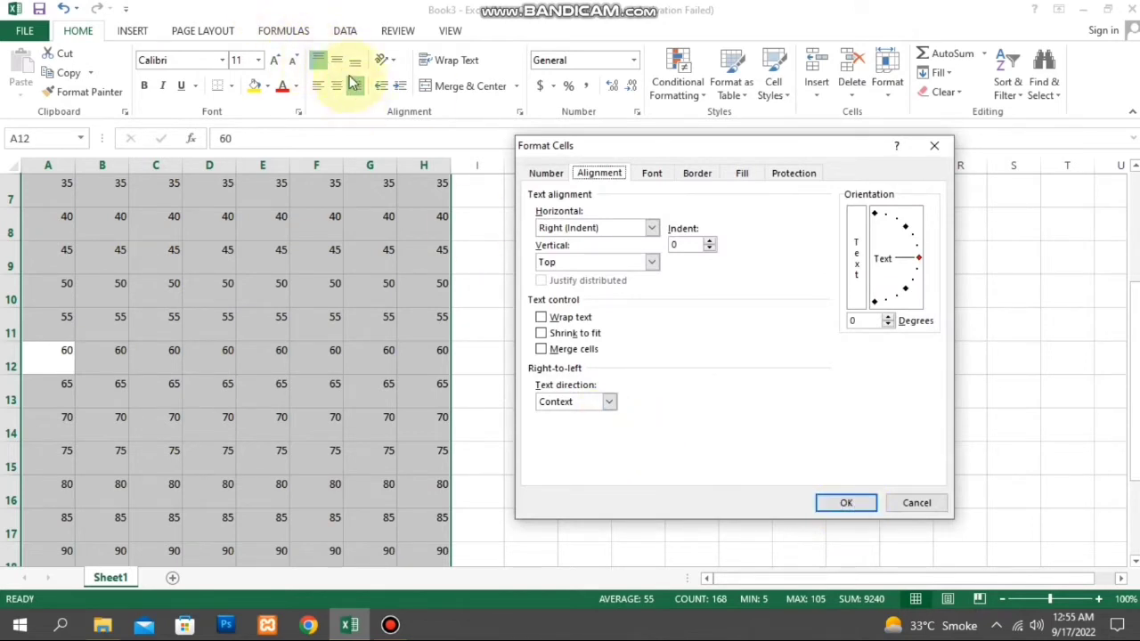
{"action": "left_click", "coordinate": [844, 503]}
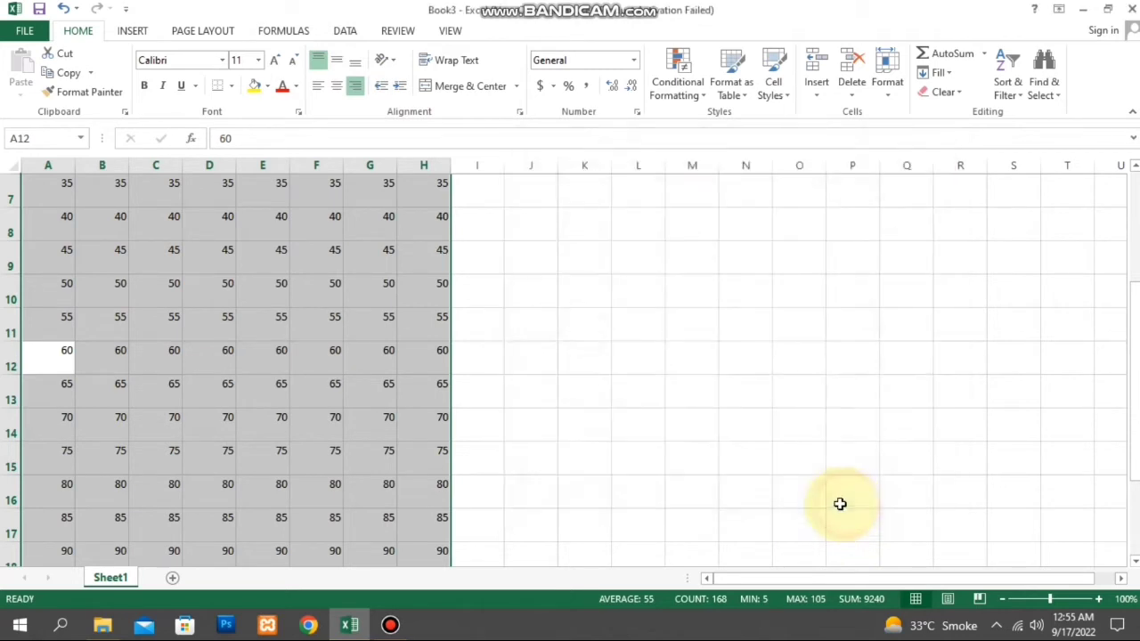
{"action": "key", "text": "ctrl+1"}
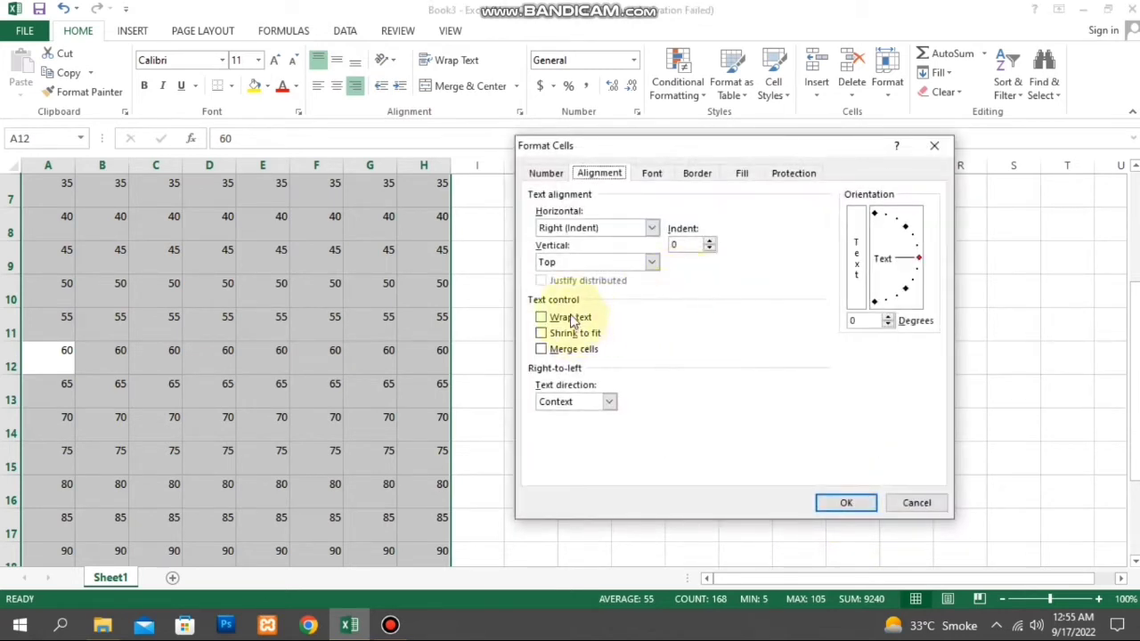
{"action": "left_click", "coordinate": [912, 504]}
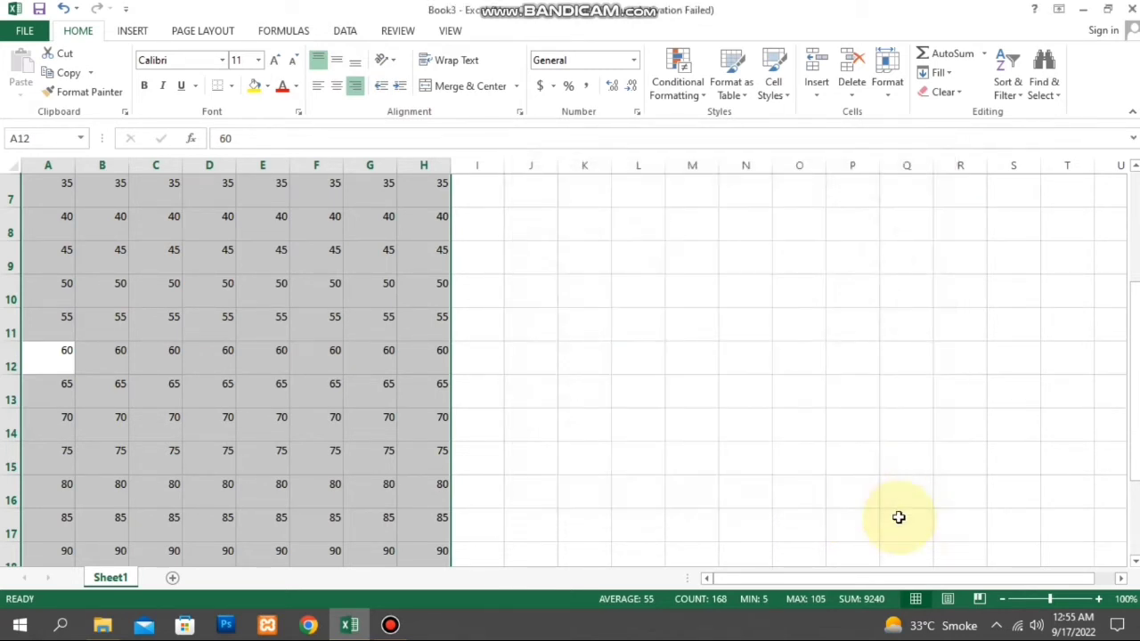
{"action": "key", "text": "ctrl+w"}
Step: Discard Book3, start a new workbook, and fill A1:A11 with 'INSTITUTE OF IT PROFESSIONAL'
{"action": "key", "text": "n"}
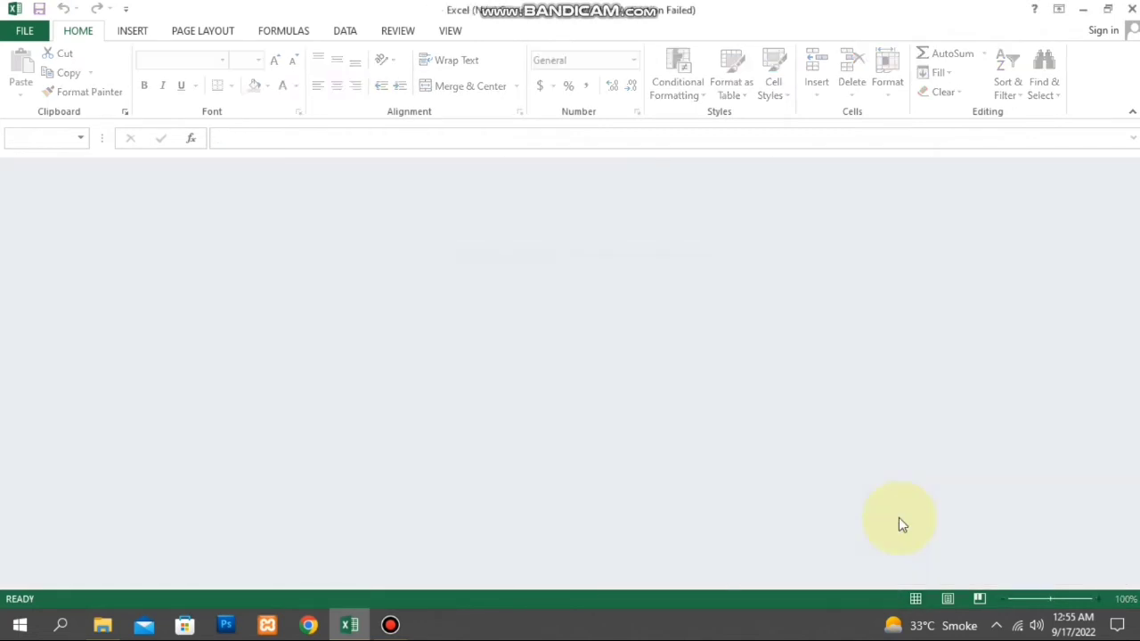
{"action": "key", "text": "ctrl+n"}
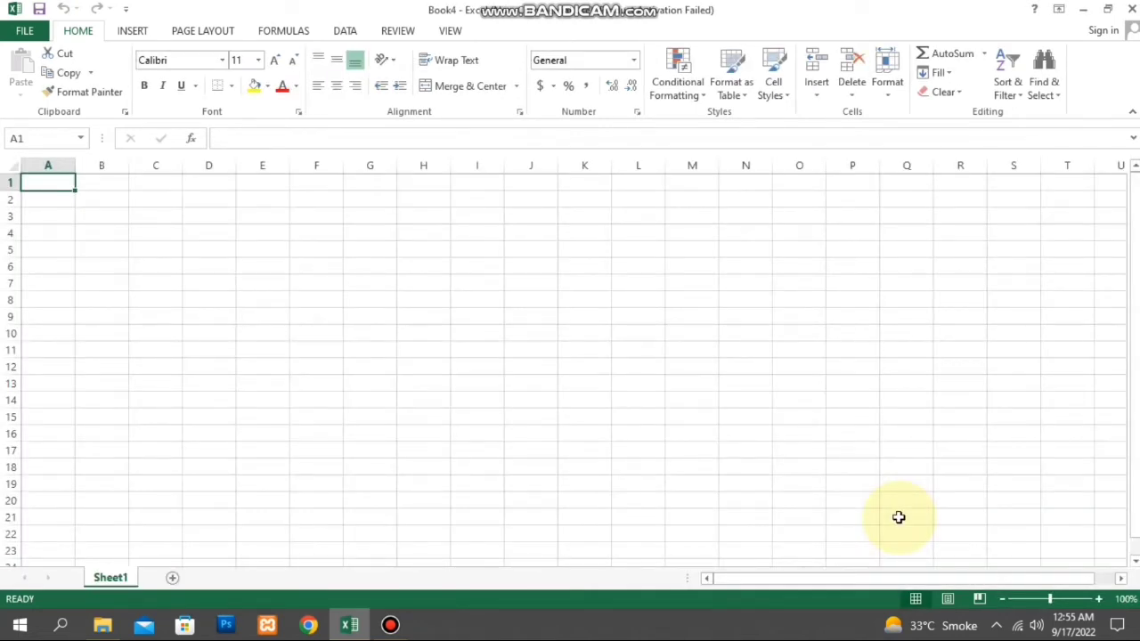
{"action": "type", "text": "in"}
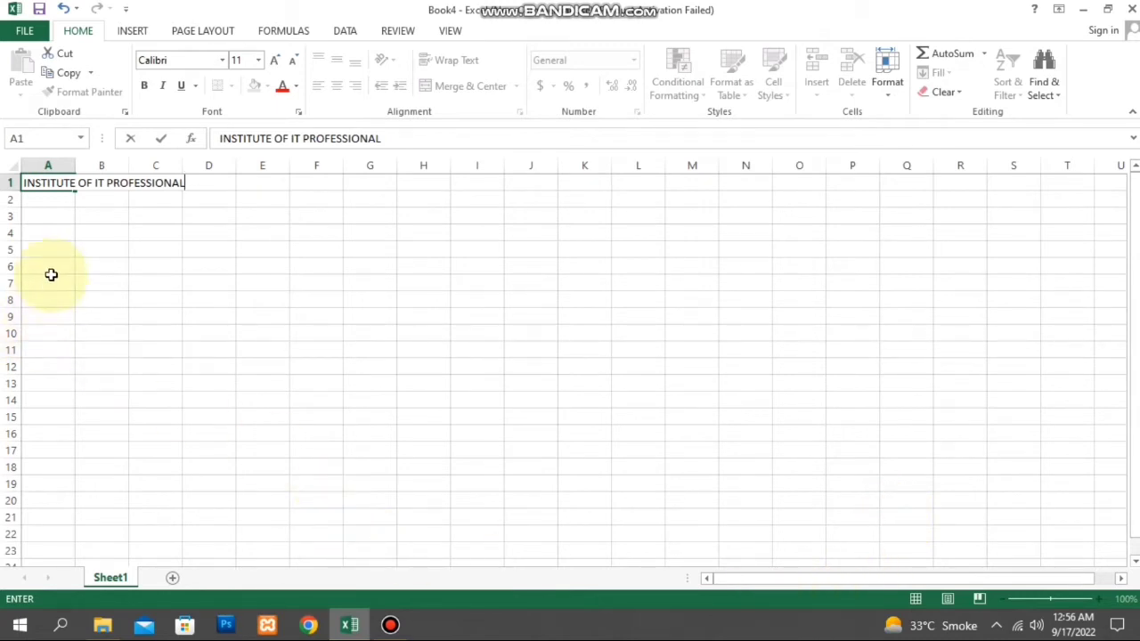
{"action": "mouse_move", "coordinate": [38, 180]}
{"action": "left_mouse_down"}
{"action": "mouse_move", "coordinate": [178, 184]}
{"action": "mouse_move", "coordinate": [169, 349]}
{"action": "left_mouse_up"}
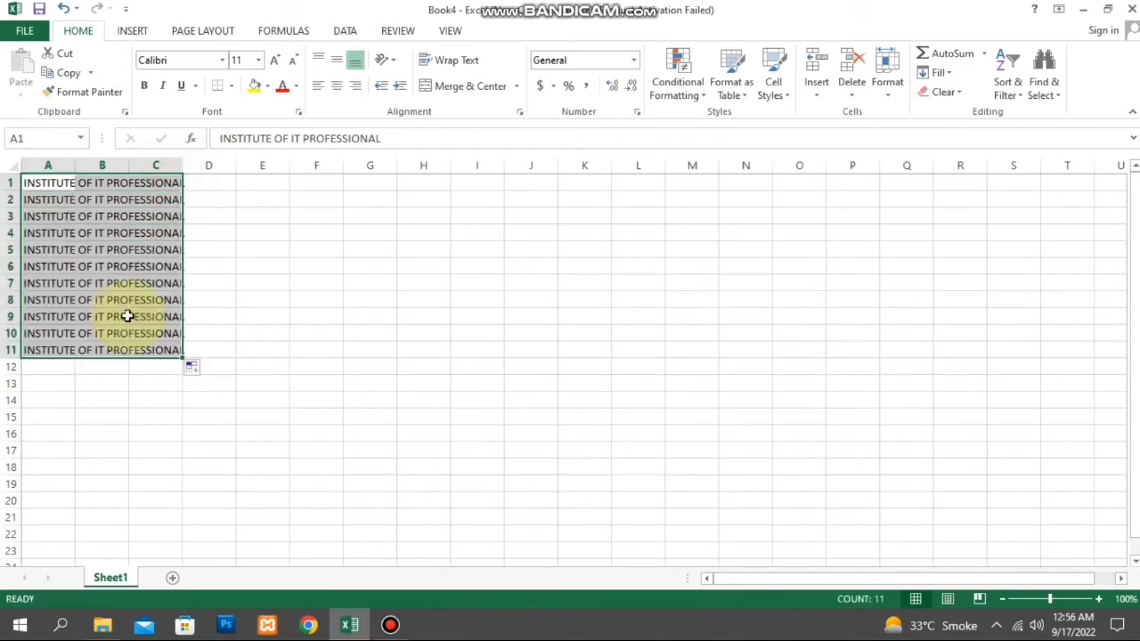
Step: Widen column A moderately after undoing an oversized attempt, then select A1:A11
{"action": "left_click", "coordinate": [89, 250]}
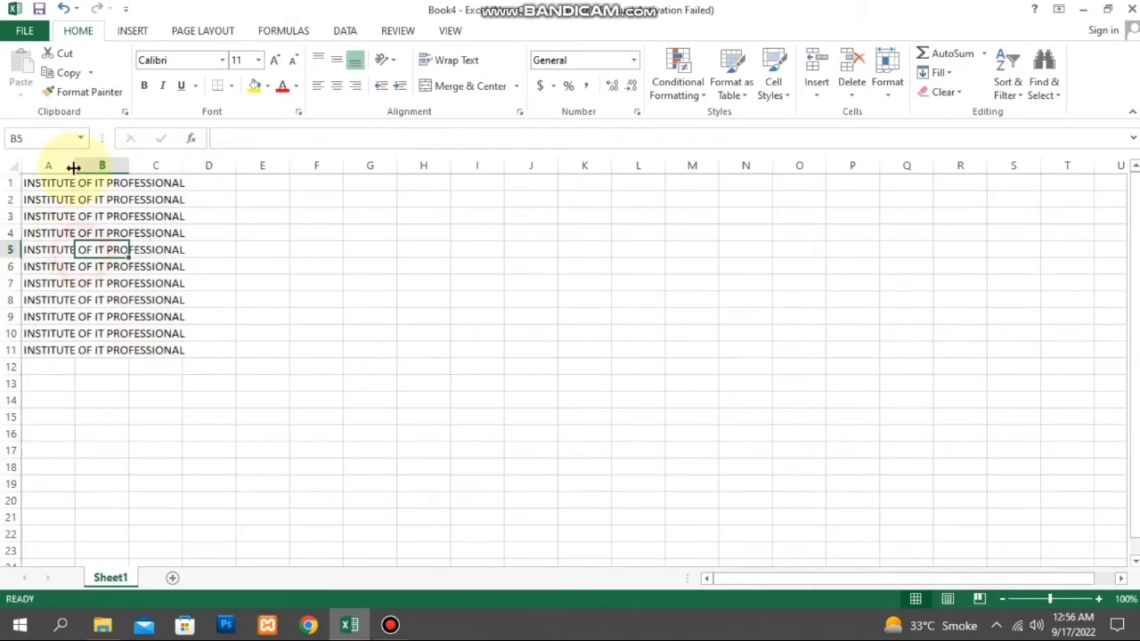
{"action": "mouse_move", "coordinate": [75, 165]}
{"action": "left_mouse_down"}
{"action": "mouse_move", "coordinate": [195, 165]}
{"action": "mouse_move", "coordinate": [184, 165]}
{"action": "left_mouse_up"}
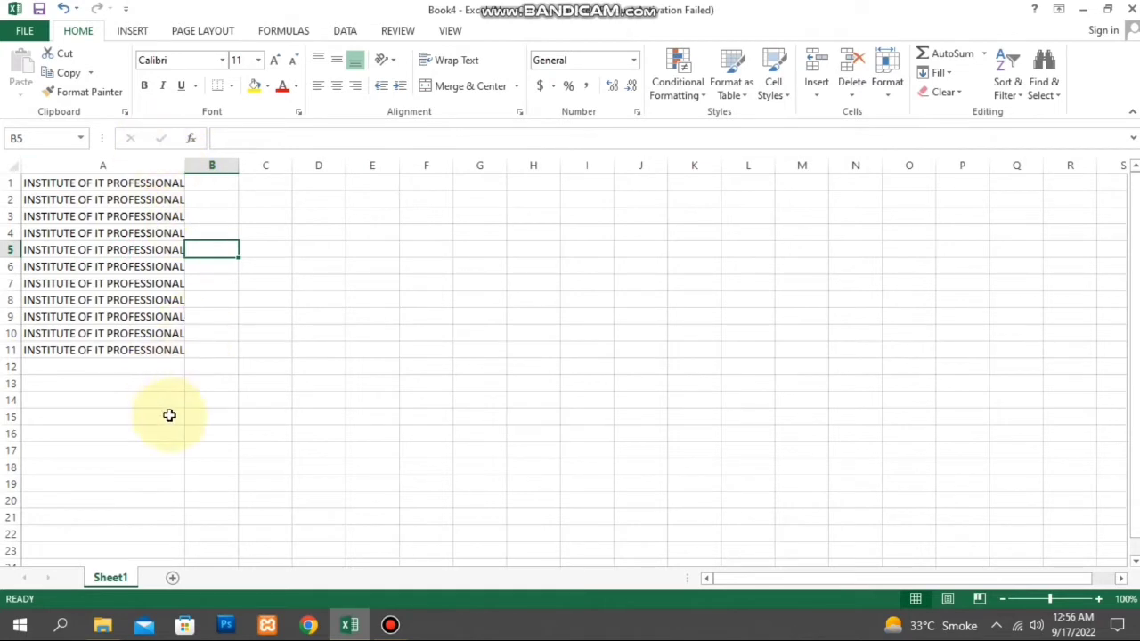
{"action": "key", "text": "ctrl+z"}
{"action": "left_click", "coordinate": [85, 217]}
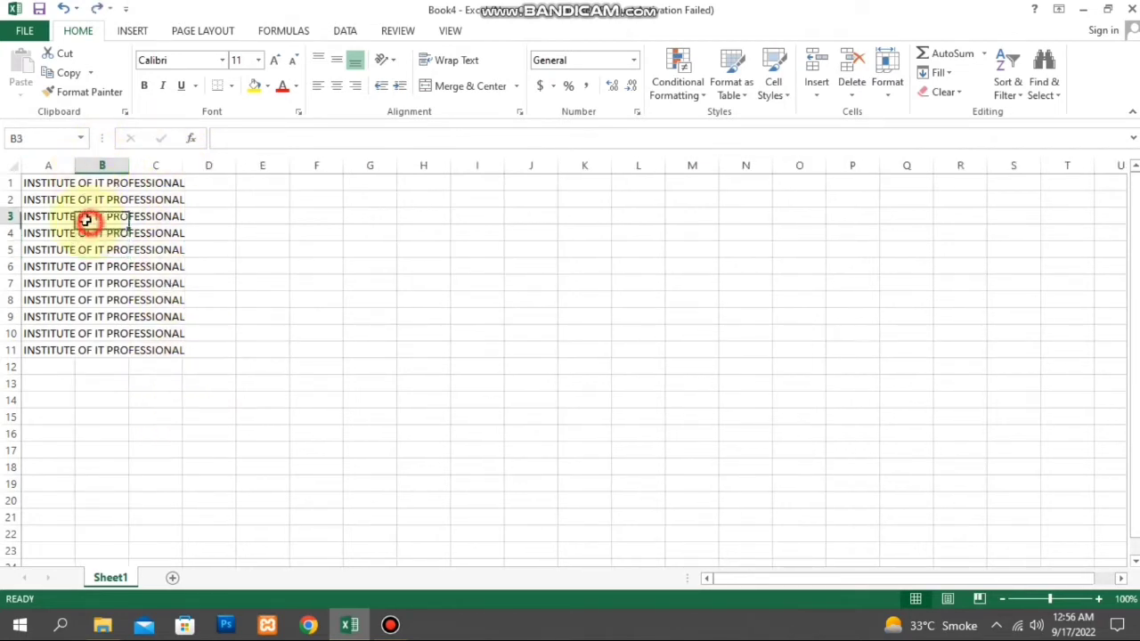
{"action": "left_click_drag", "start_coordinate": [75, 164], "coordinate": [110, 165]}
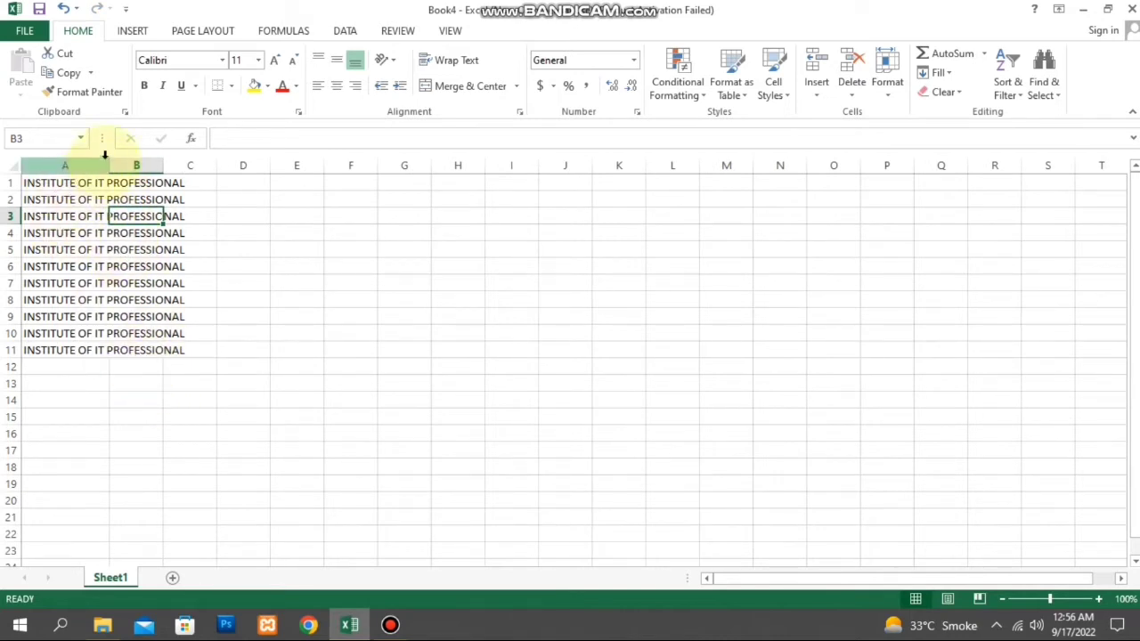
{"action": "left_click_drag", "start_coordinate": [65, 183], "coordinate": [73, 351]}
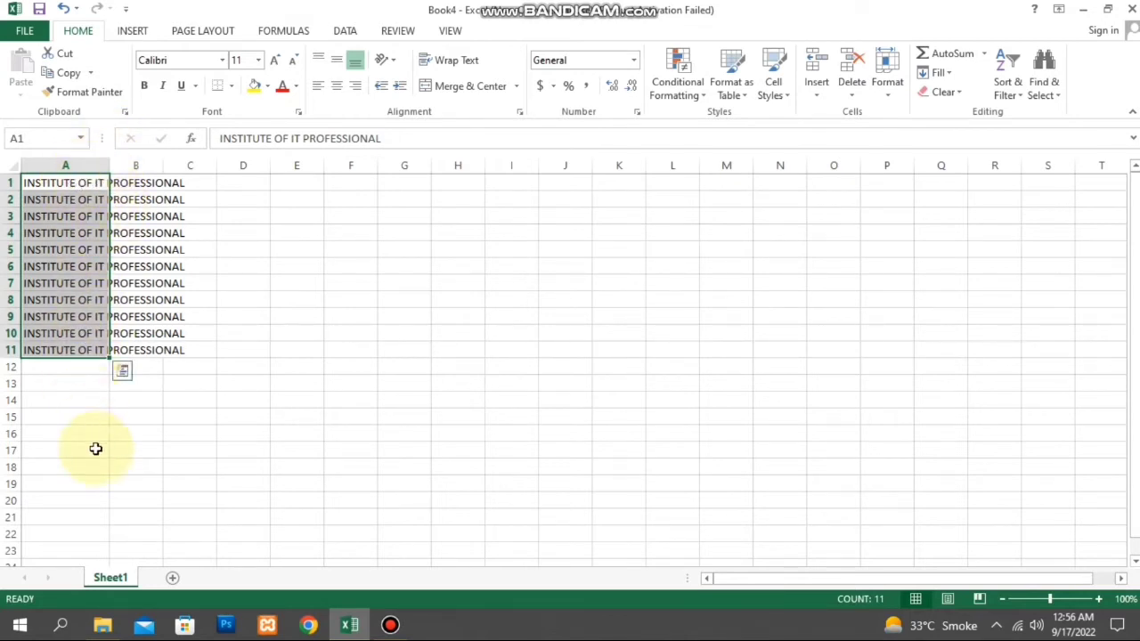
{"action": "key", "text": "ctrl+1"}
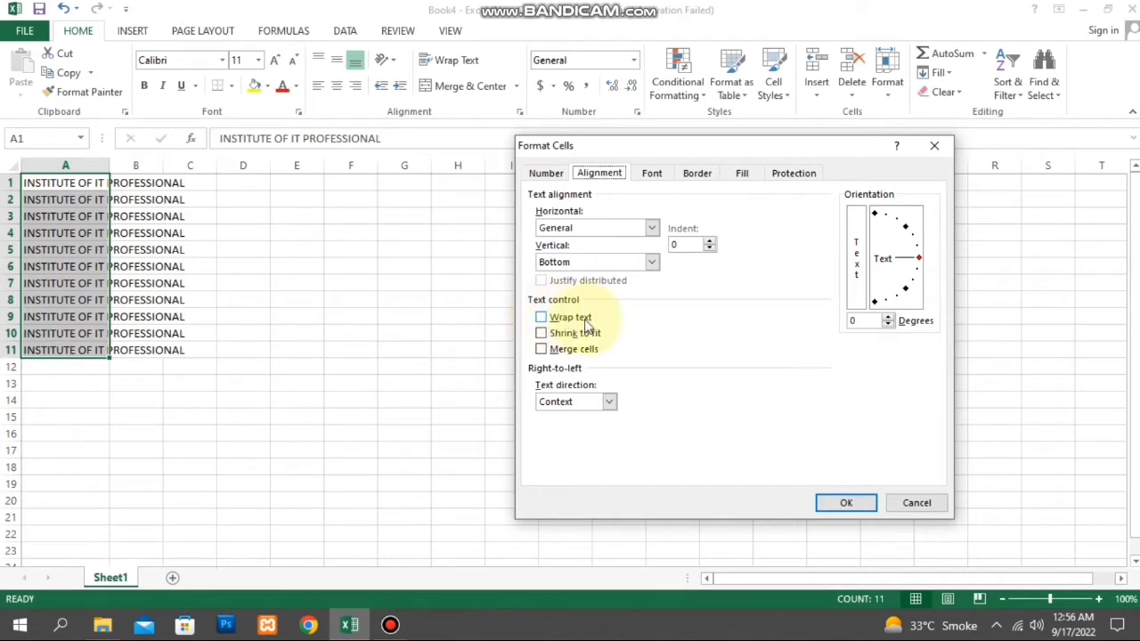
{"action": "left_click", "coordinate": [542, 318]}
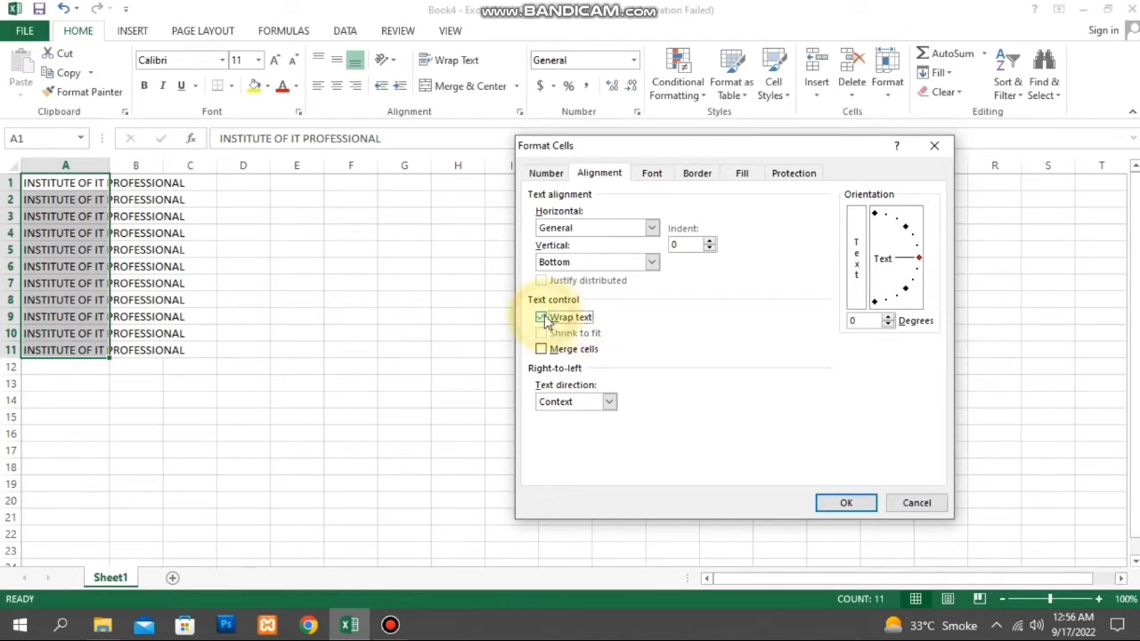
{"action": "left_click", "coordinate": [842, 502]}
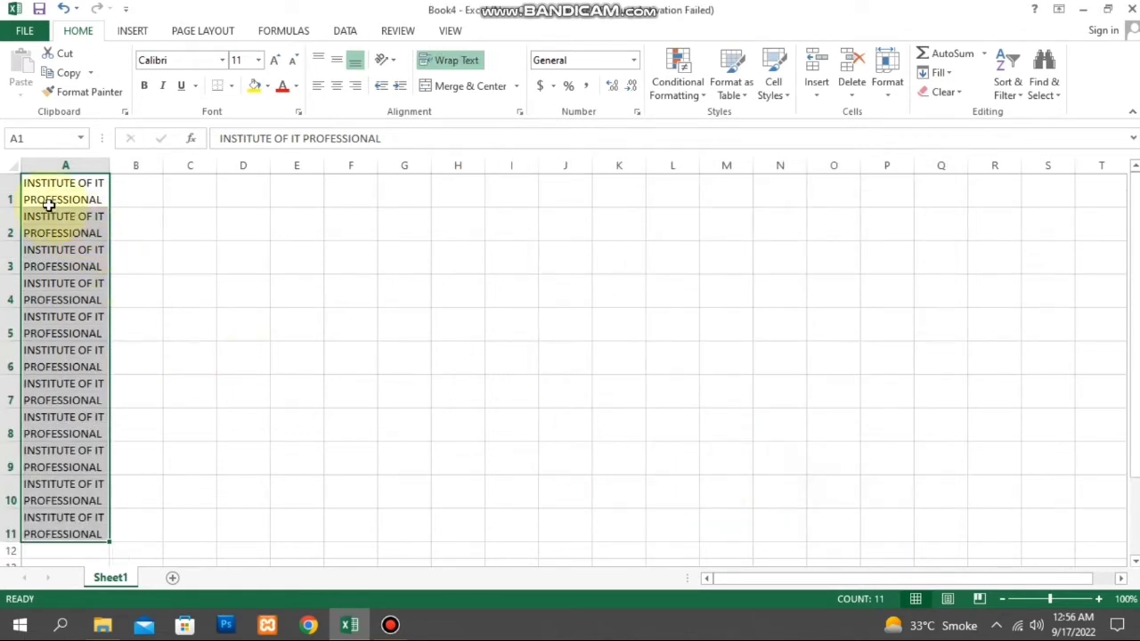
{"action": "left_click", "coordinate": [49, 204]}
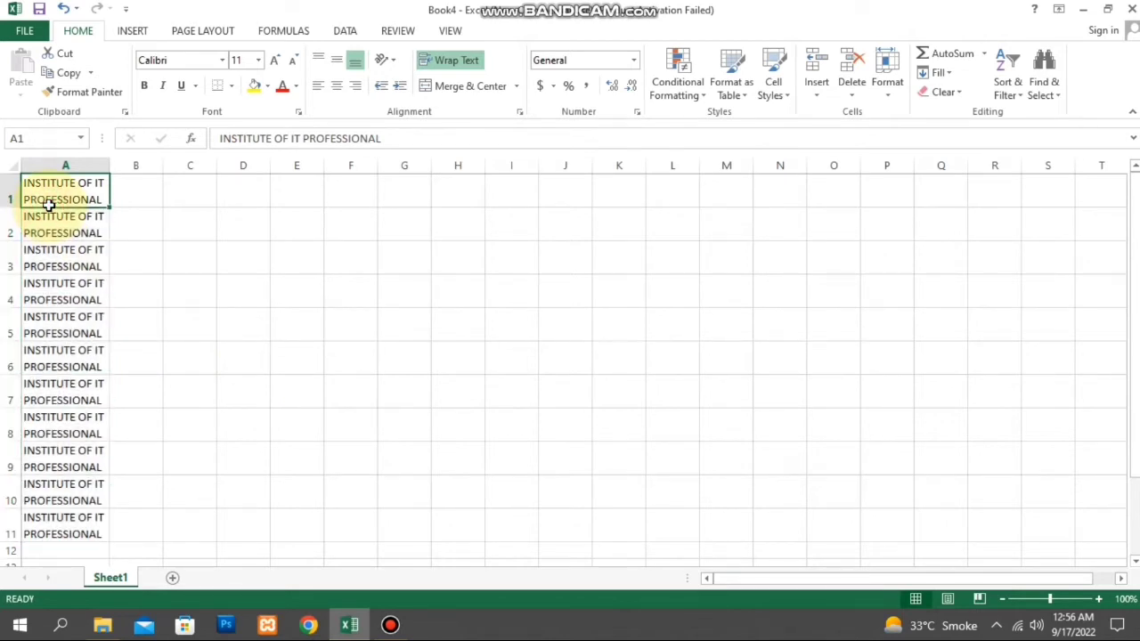
{"action": "left_click_drag", "start_coordinate": [63, 523], "coordinate": [36, 195]}
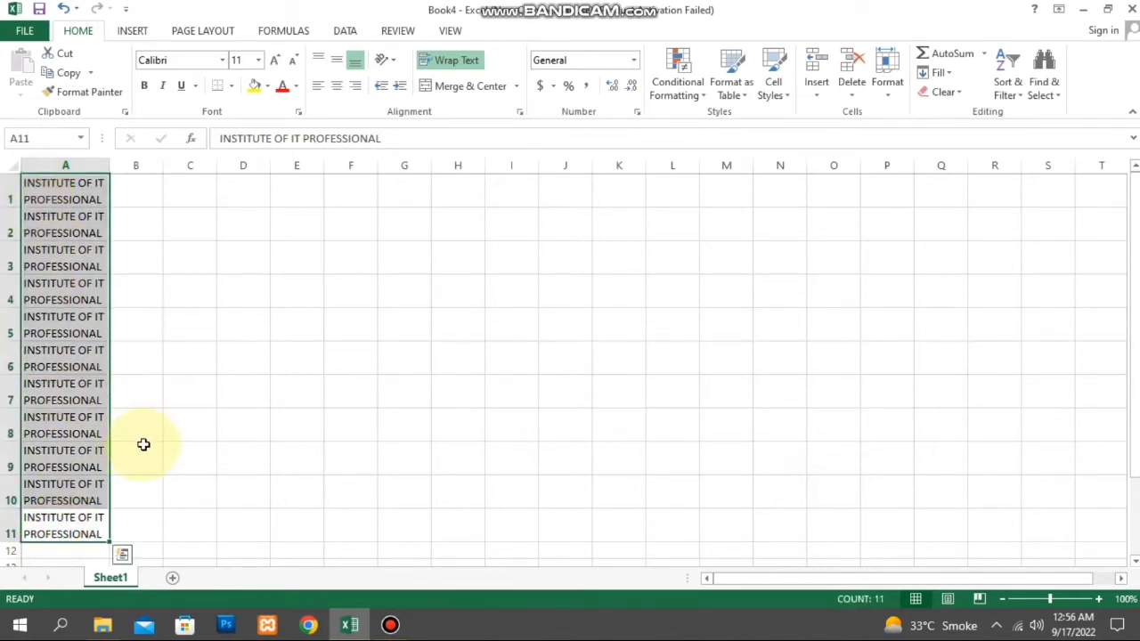
{"action": "key", "text": "ctrl+1"}
{"action": "left_click", "coordinate": [561, 319]}
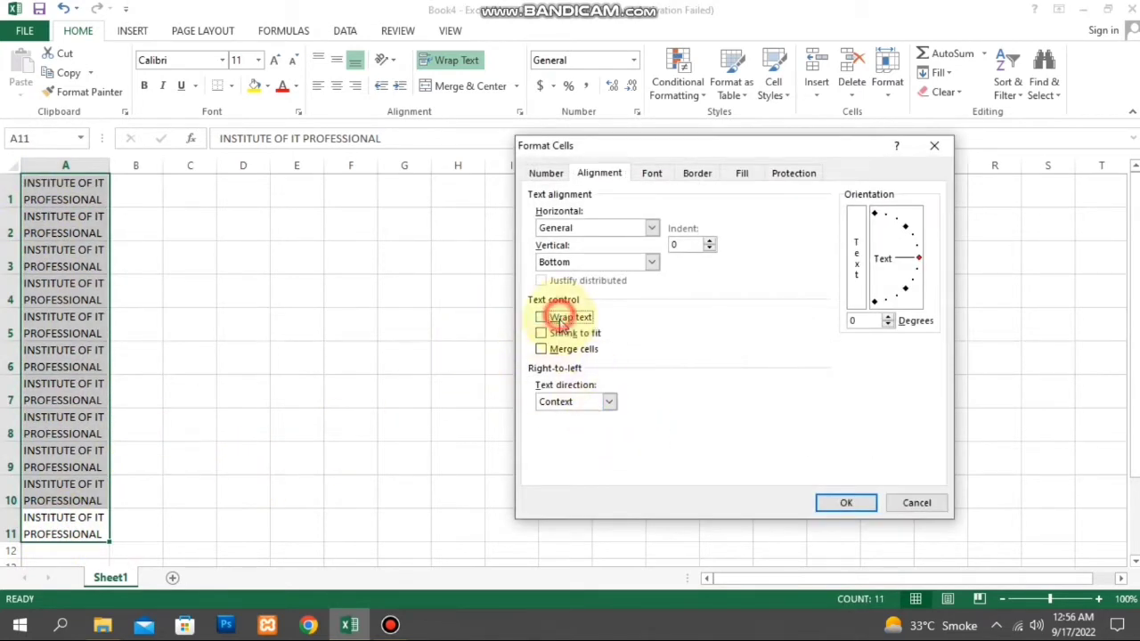
{"action": "left_click", "coordinate": [846, 503]}
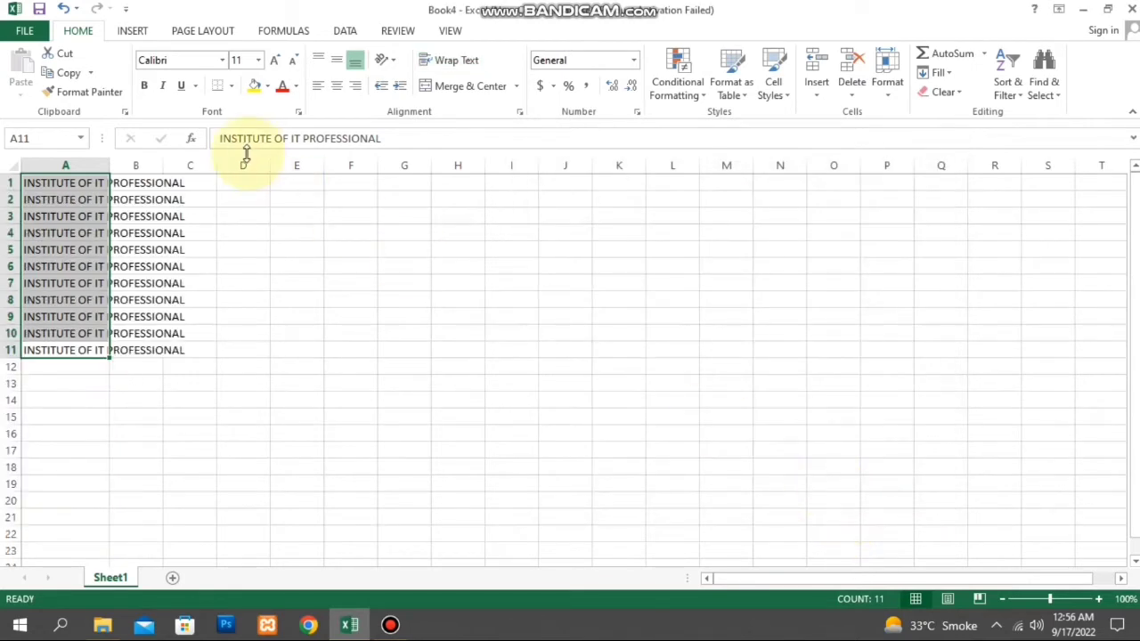
{"action": "left_click", "coordinate": [451, 62]}
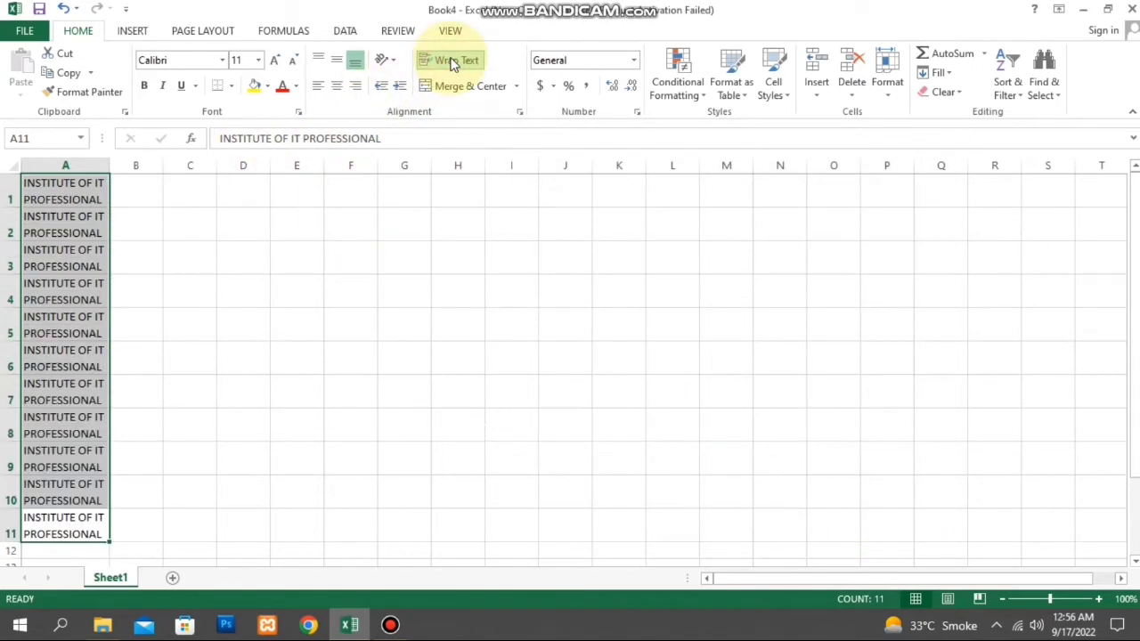
{"action": "left_click", "coordinate": [453, 63]}
{"action": "left_click", "coordinate": [451, 62]}
{"action": "left_click", "coordinate": [452, 63]}
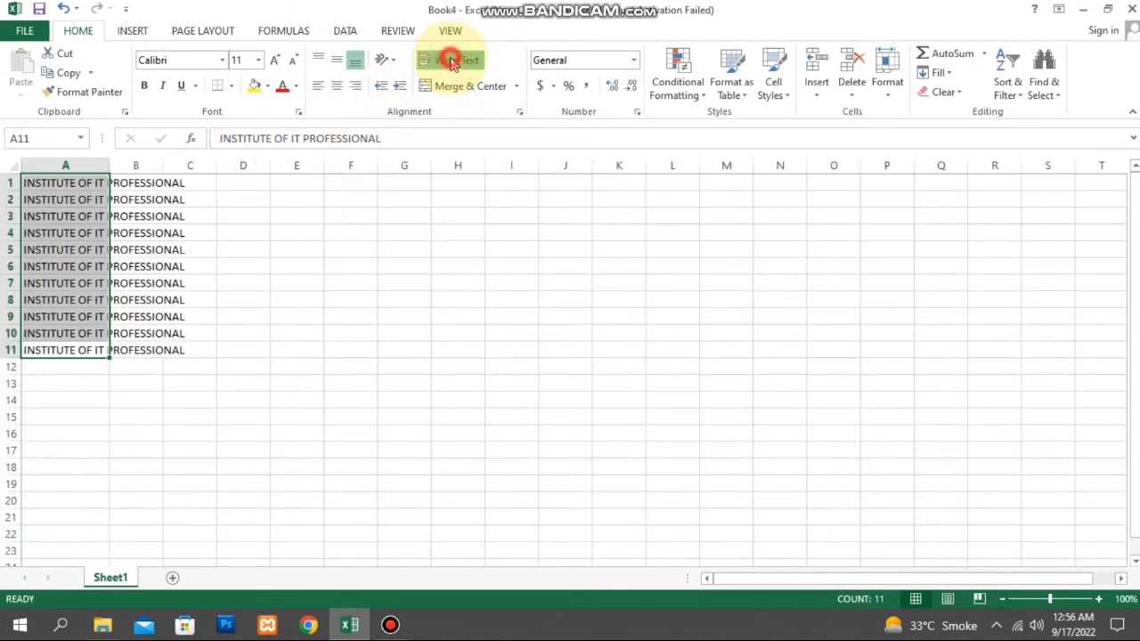
{"action": "left_click", "coordinate": [452, 62]}
{"action": "left_click", "coordinate": [452, 63]}
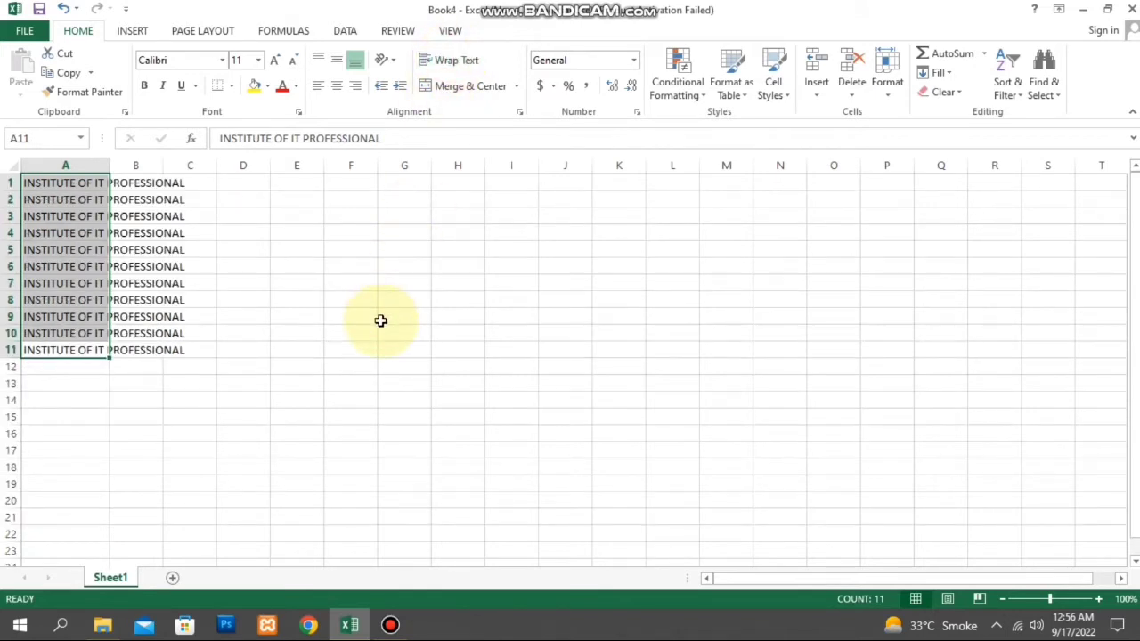
{"action": "key", "text": "ctrl+1"}
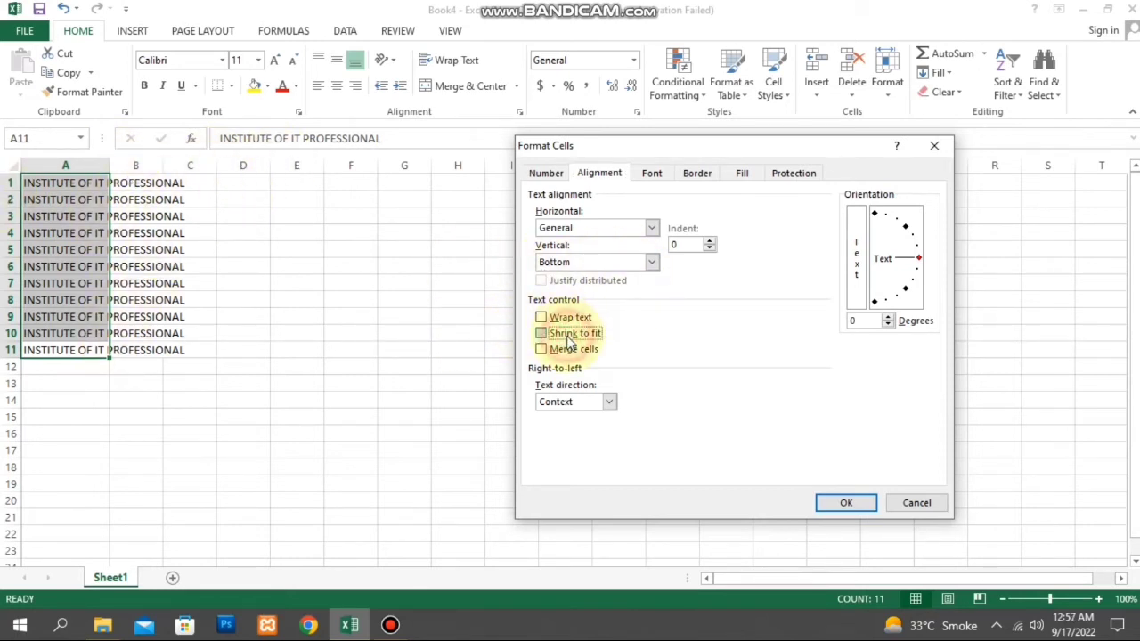
Step: Apply Shrink to fit to the text in A1:A11
{"action": "left_click", "coordinate": [568, 334]}
{"action": "left_click", "coordinate": [855, 504]}
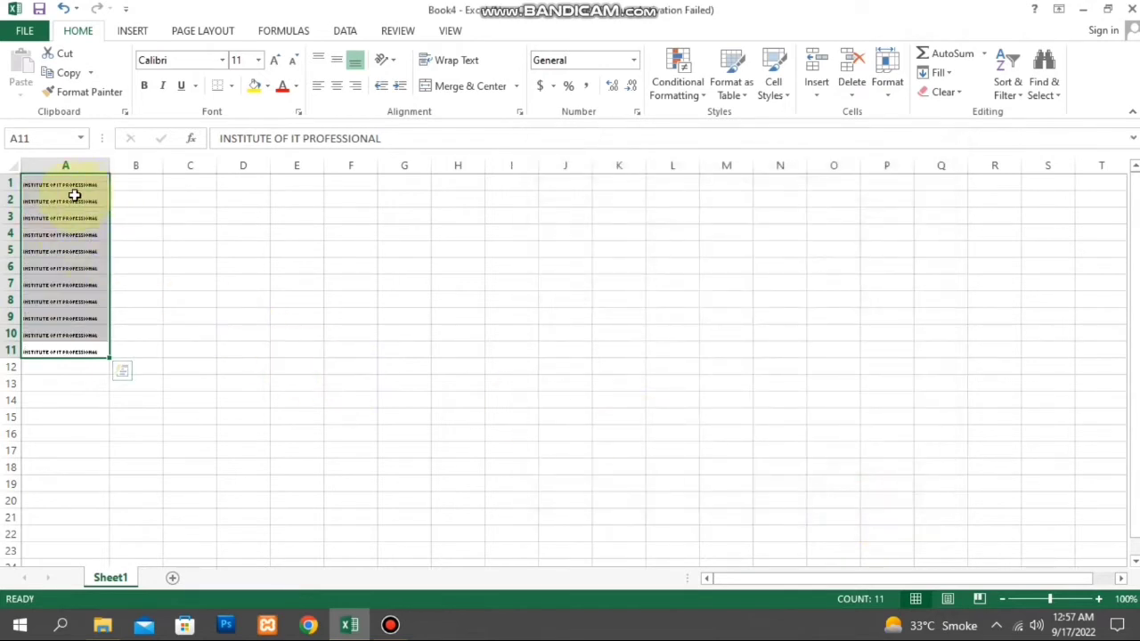
{"action": "left_click", "coordinate": [90, 250]}
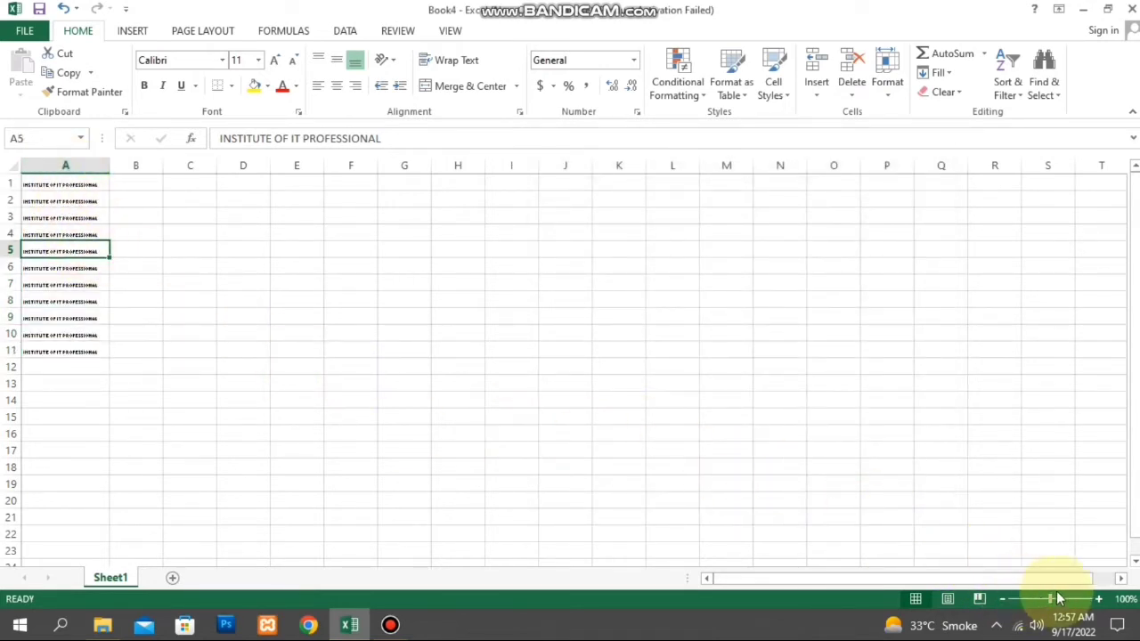
Step: Zoom in and back out to check the shrunken text, then widen column A slightly
{"action": "left_click", "coordinate": [1099, 599]}
{"action": "left_click", "coordinate": [1098, 599]}
{"action": "left_click", "coordinate": [1099, 599]}
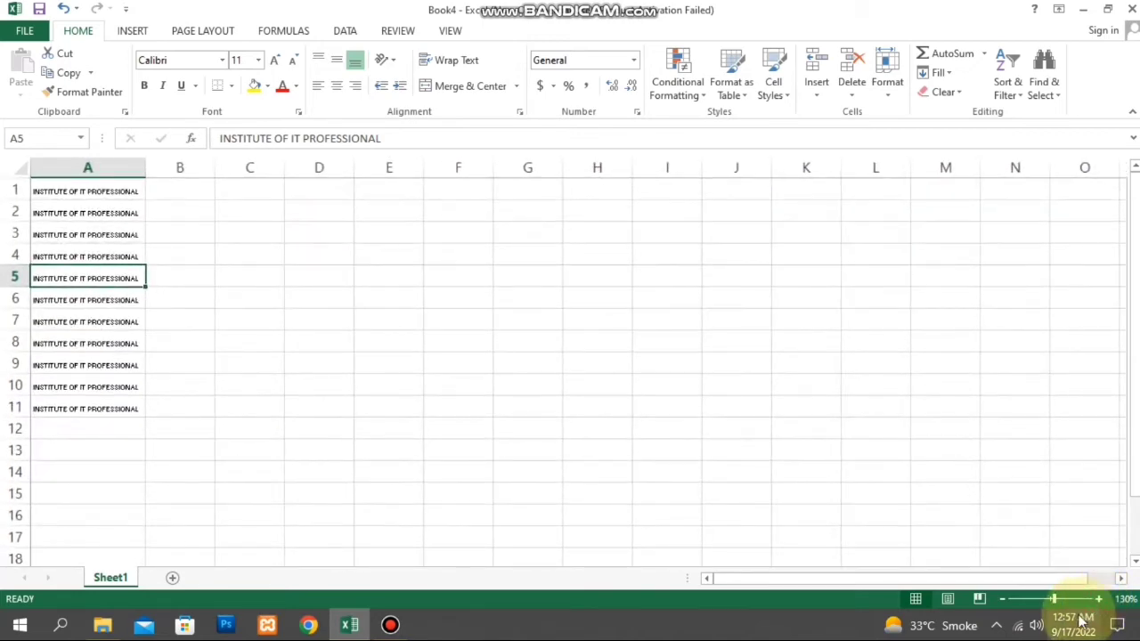
{"action": "left_click", "coordinate": [1002, 600]}
{"action": "left_click", "coordinate": [1002, 600]}
{"action": "left_click", "coordinate": [1002, 599]}
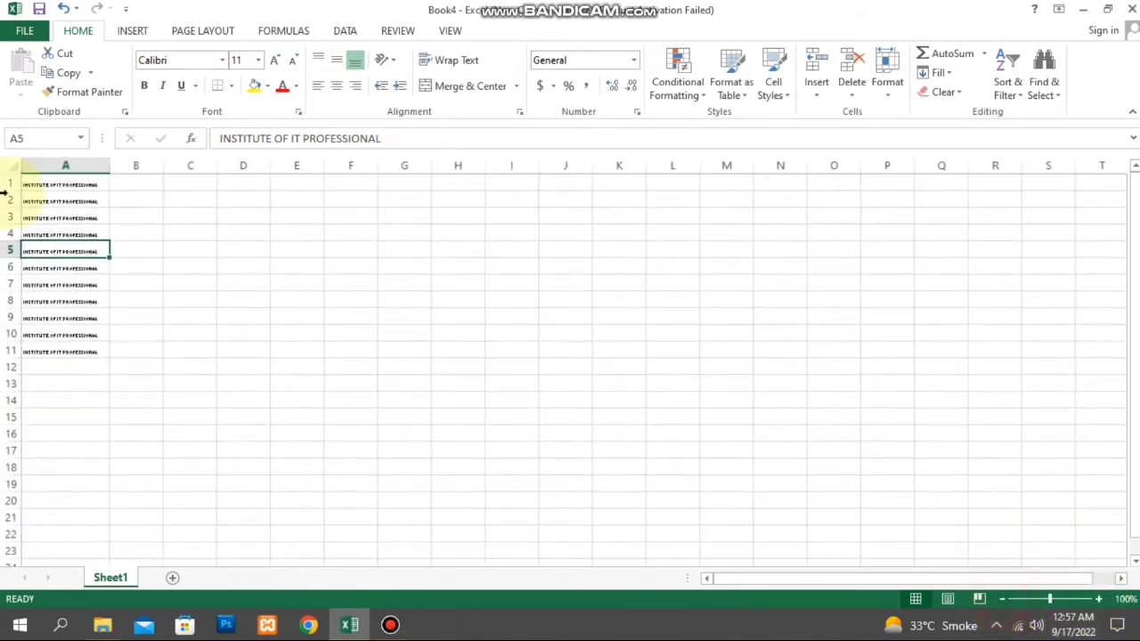
{"action": "mouse_move", "coordinate": [110, 166]}
{"action": "left_mouse_down"}
{"action": "mouse_move", "coordinate": [161, 165]}
{"action": "mouse_move", "coordinate": [117, 165]}
{"action": "left_mouse_up"}
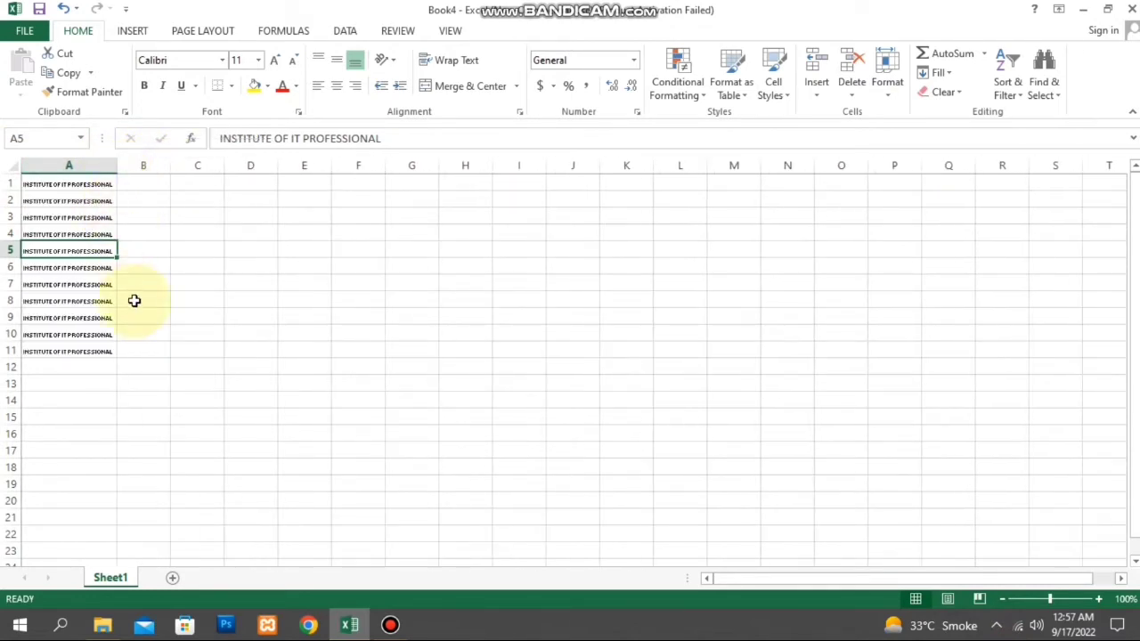
{"action": "key", "text": "ctrl+1"}
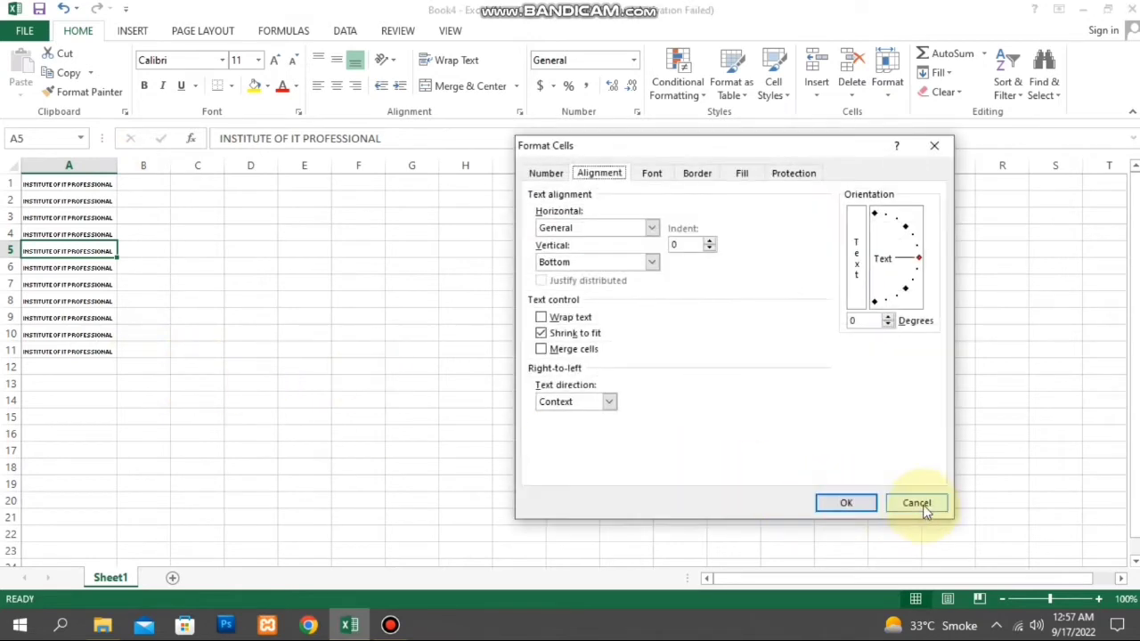
Step: Turn off Shrink to fit on A1:A11 so the text is full size, then select F7:H13
{"action": "left_click", "coordinate": [917, 501]}
{"action": "left_click_drag", "start_coordinate": [74, 356], "coordinate": [32, 75]}
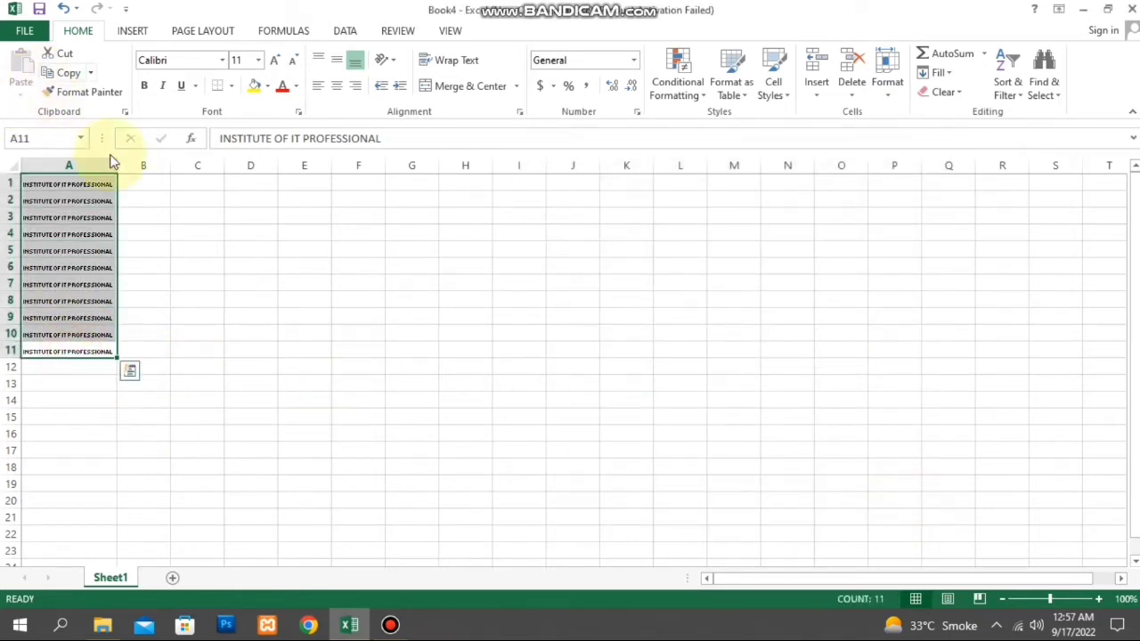
{"action": "key", "text": "ctrl+1"}
{"action": "left_click", "coordinate": [559, 337]}
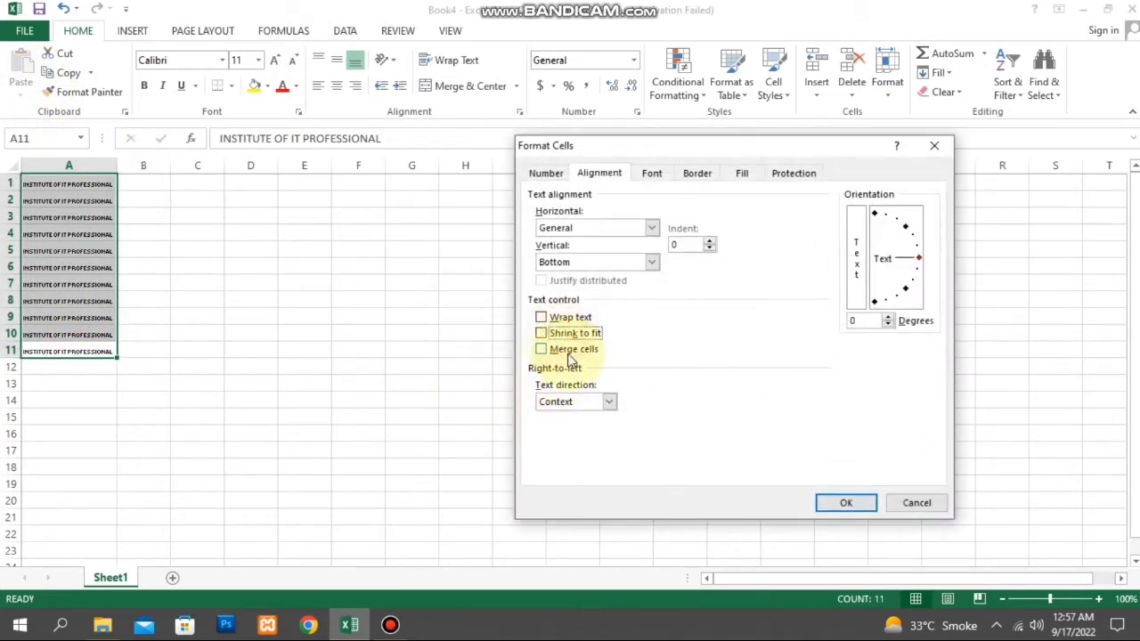
{"action": "left_click", "coordinate": [848, 502]}
{"action": "left_click_drag", "start_coordinate": [351, 249], "coordinate": [481, 333]}
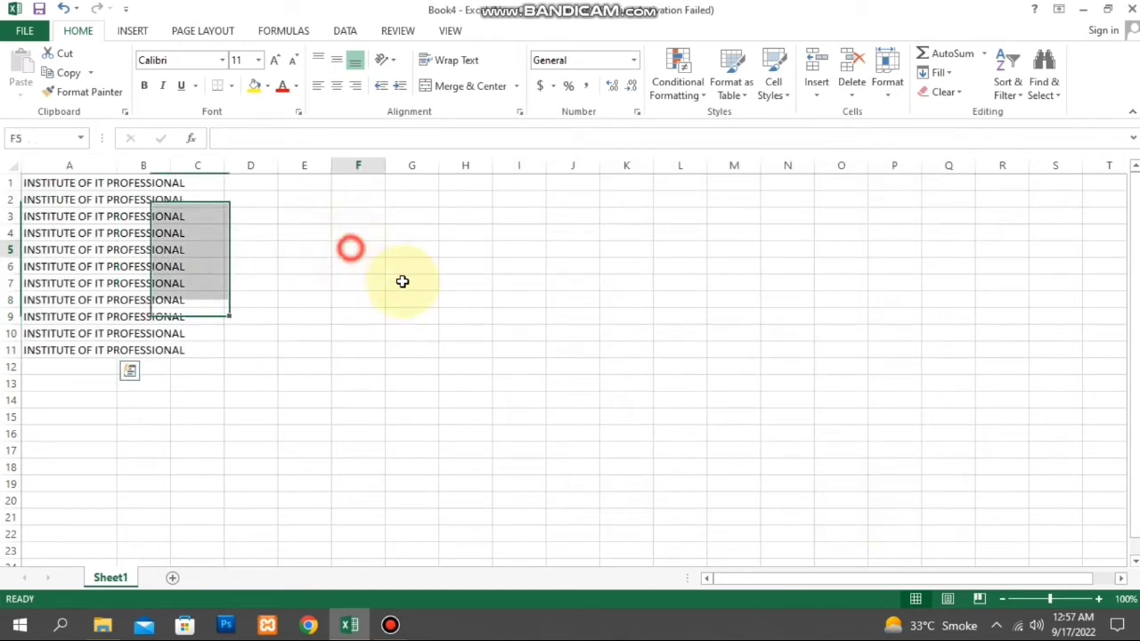
{"action": "left_click_drag", "start_coordinate": [379, 284], "coordinate": [485, 376]}
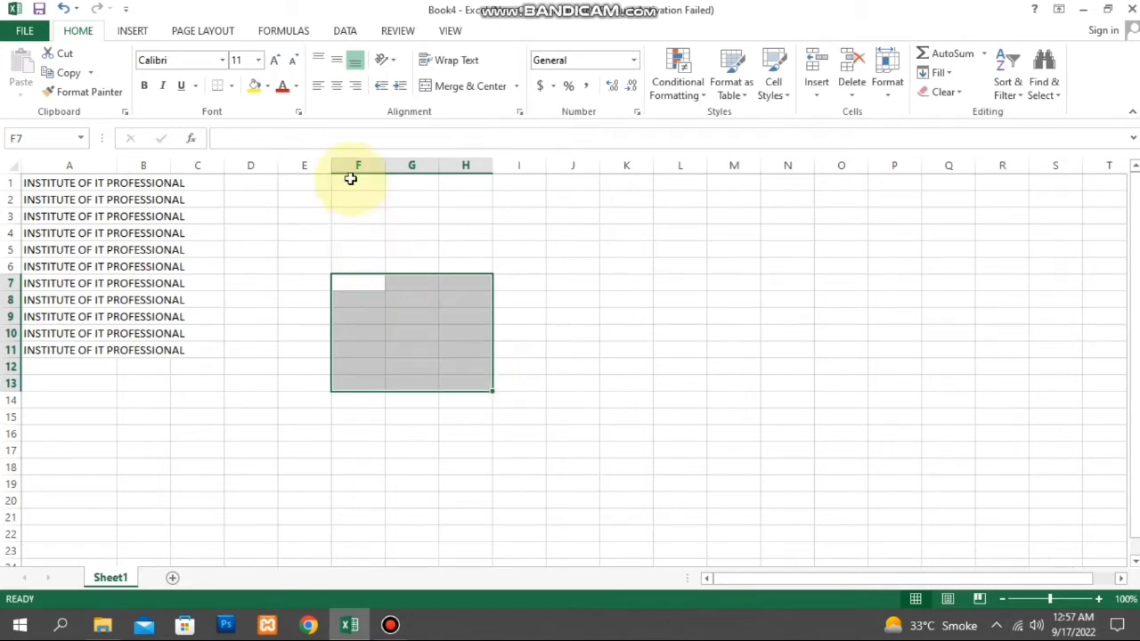
Step: Merge F7:H13 into one cell using the Merge cells option in Format Cells
{"action": "key", "text": "ctrl+1"}
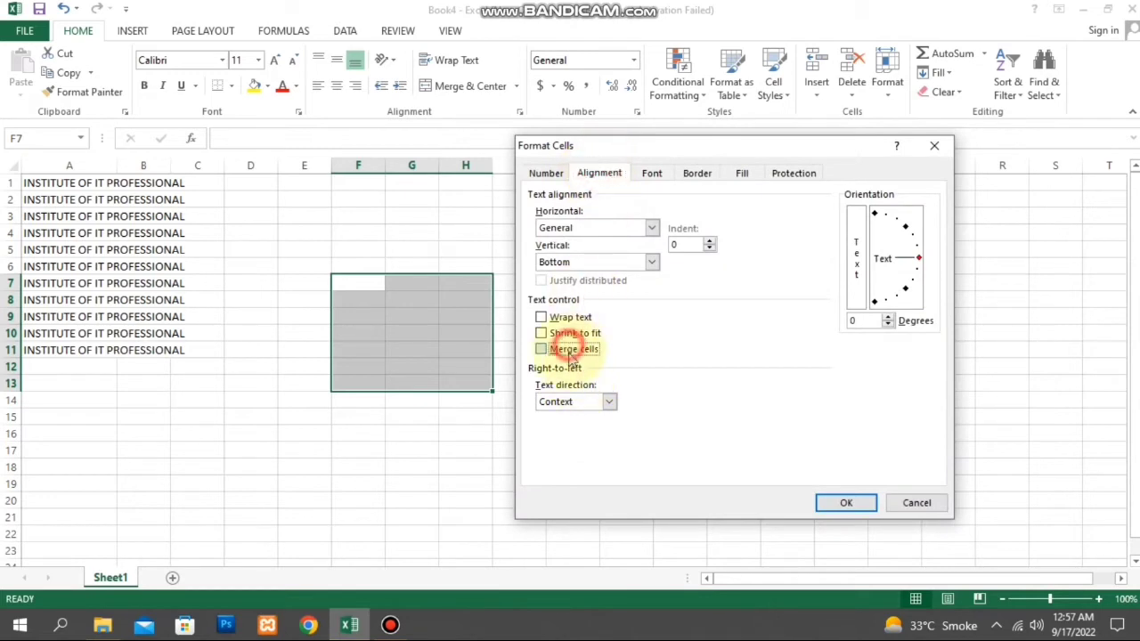
{"action": "left_click", "coordinate": [570, 352]}
{"action": "left_click", "coordinate": [845, 504]}
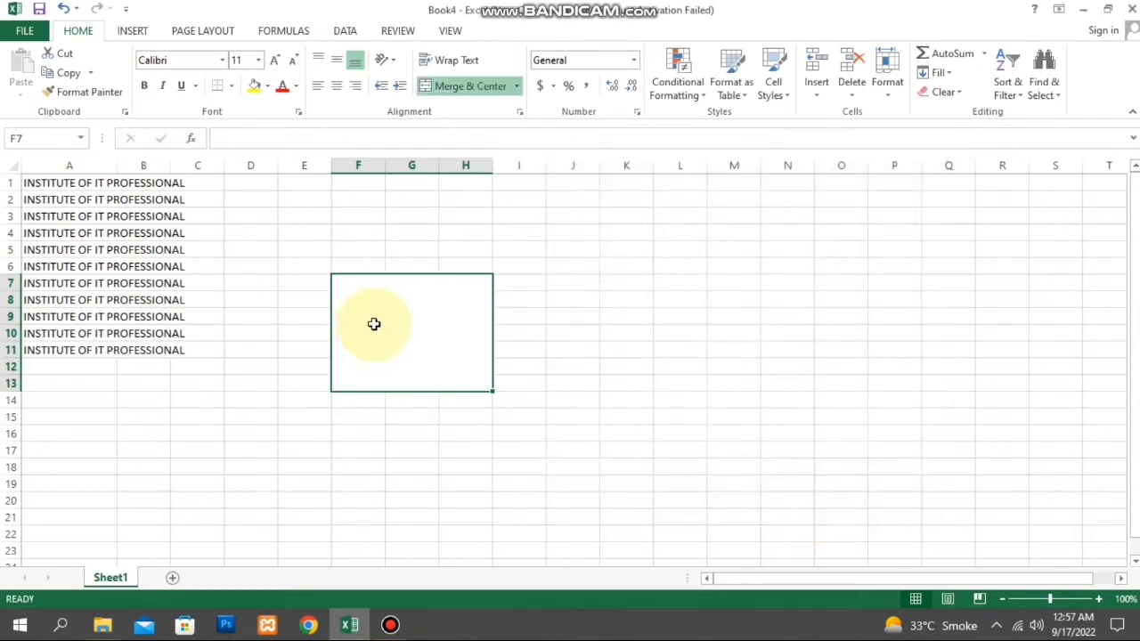
{"action": "left_click", "coordinate": [537, 369]}
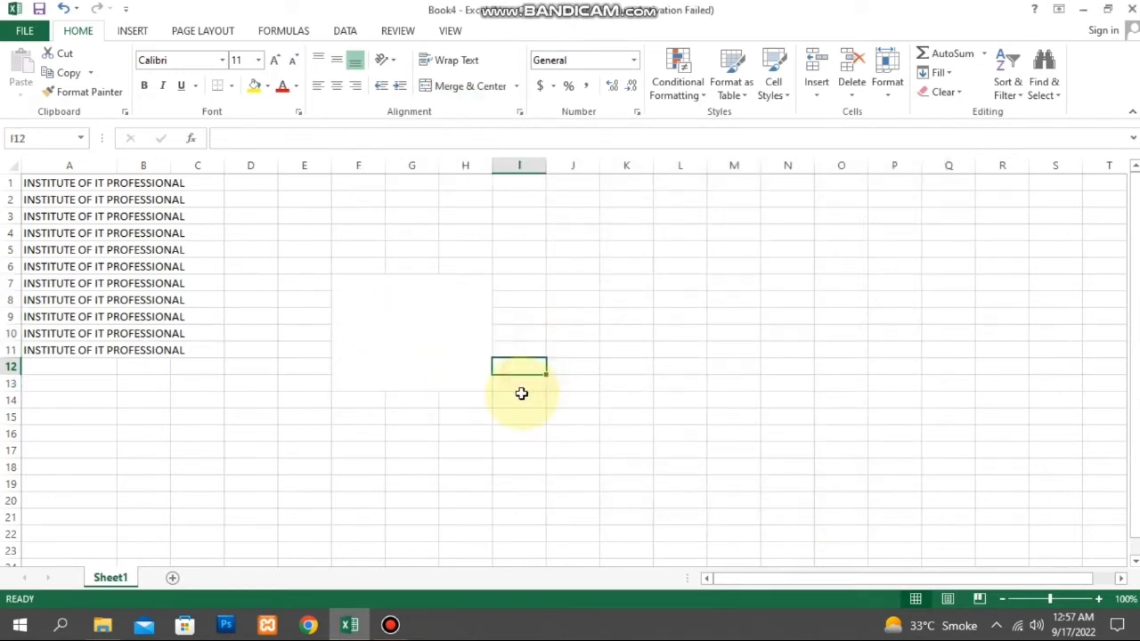
{"action": "left_click", "coordinate": [359, 311]}
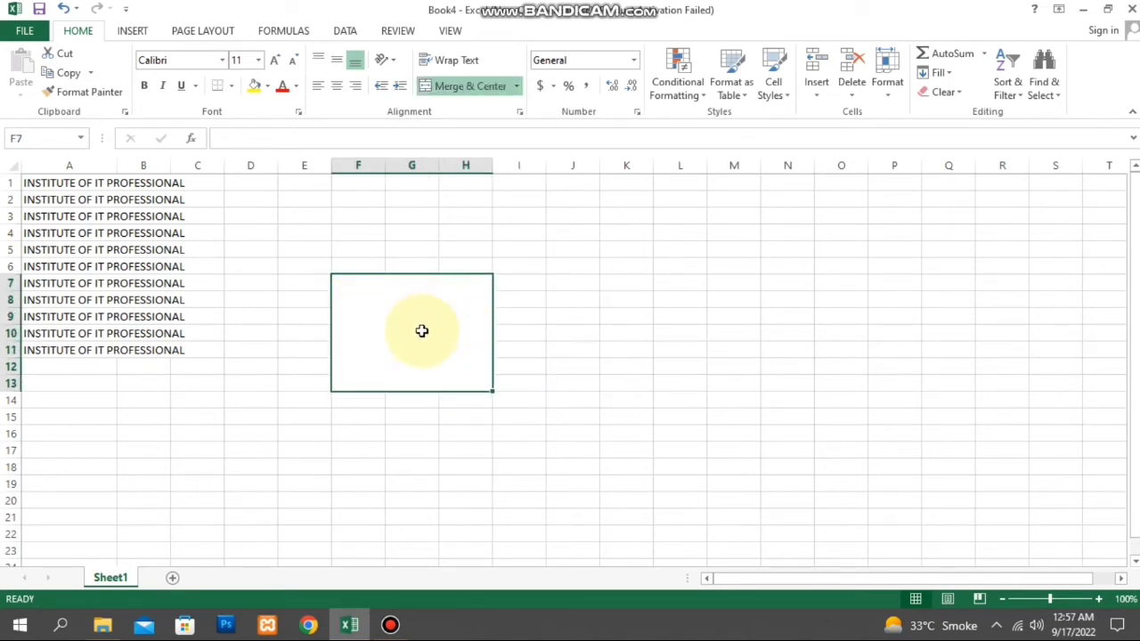
Step: Enter 'INSTITUTE OF IT' in the merged cell and centre it horizontally and vertically
{"action": "type", "text": "INSTITUTE OF IT"}
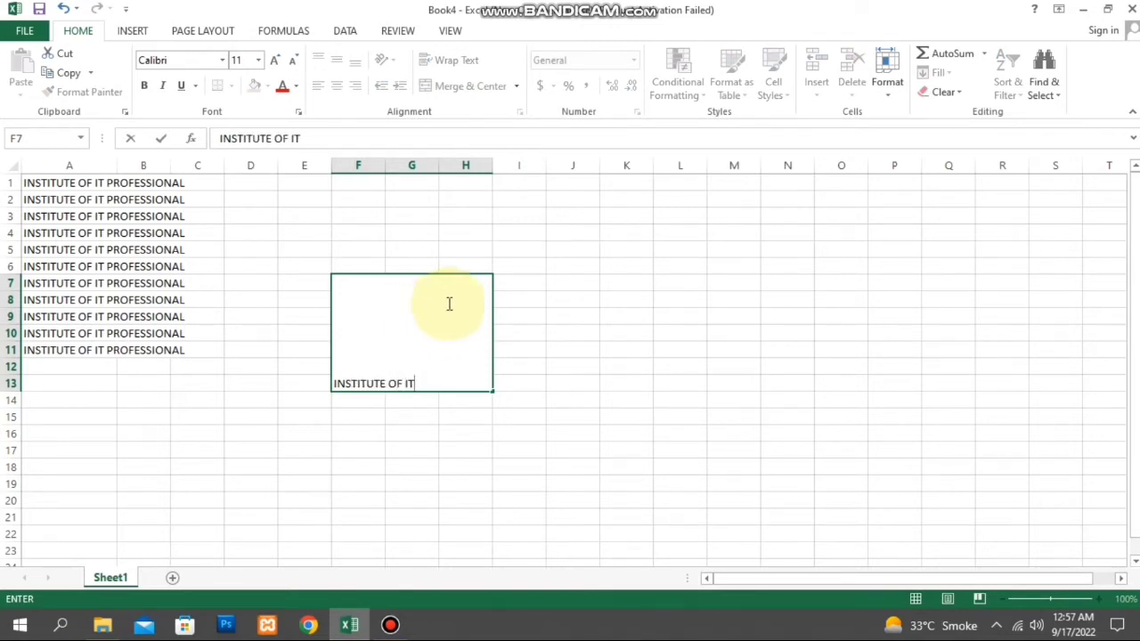
{"action": "left_click", "coordinate": [539, 336]}
{"action": "left_click", "coordinate": [385, 325]}
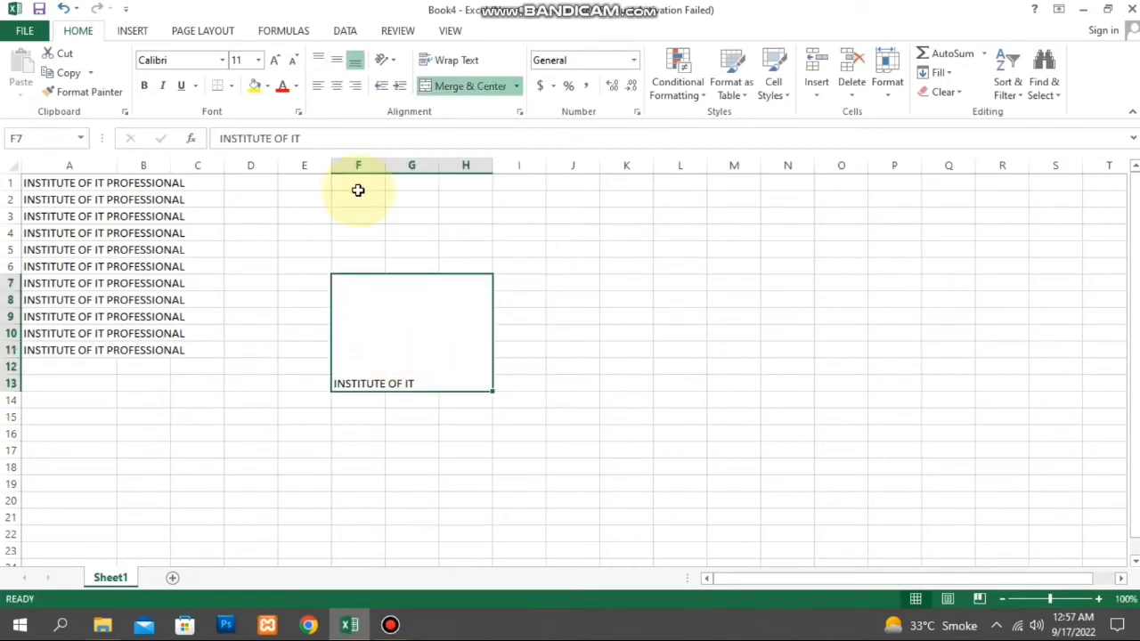
{"action": "left_click", "coordinate": [337, 61]}
{"action": "left_click", "coordinate": [337, 86]}
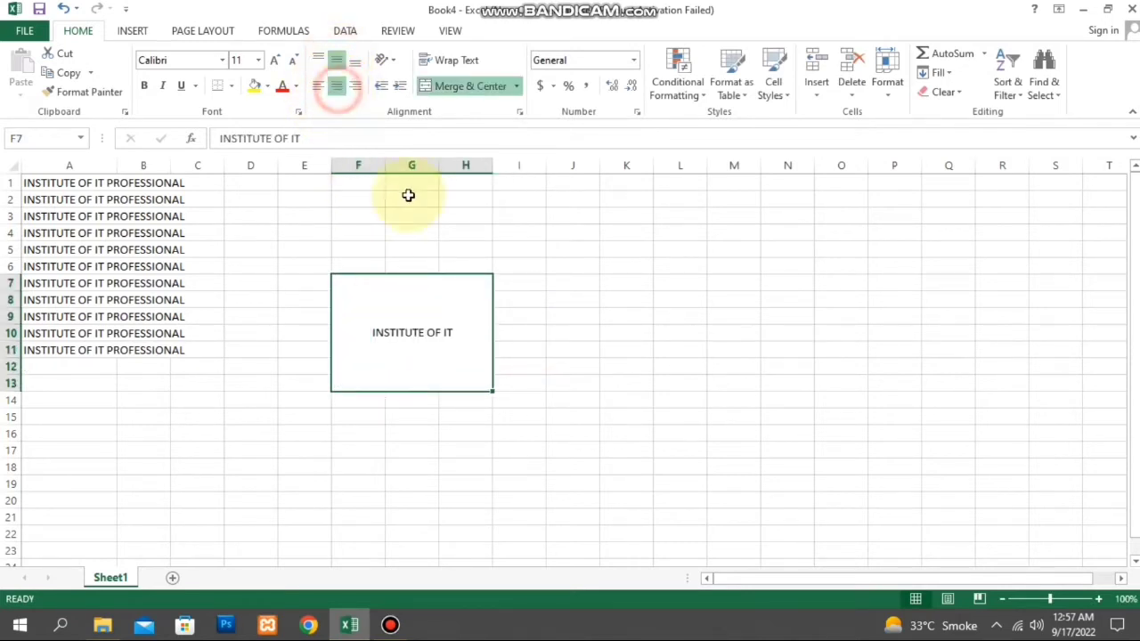
{"action": "left_click", "coordinate": [456, 328]}
{"action": "double_click", "coordinate": [455, 331]}
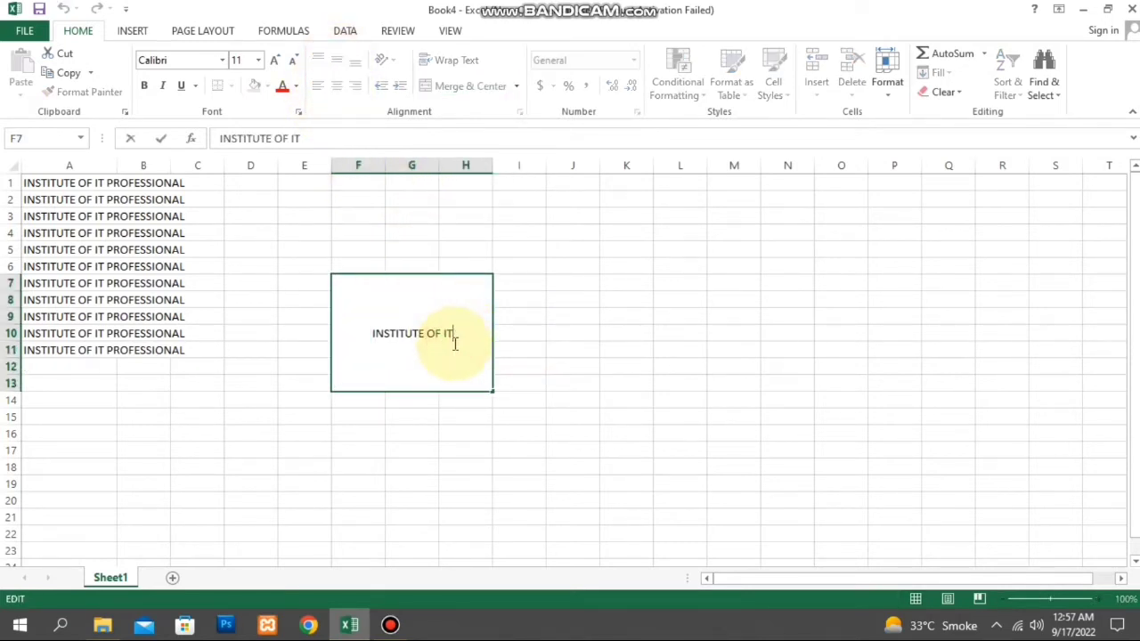
{"action": "left_click", "coordinate": [564, 415]}
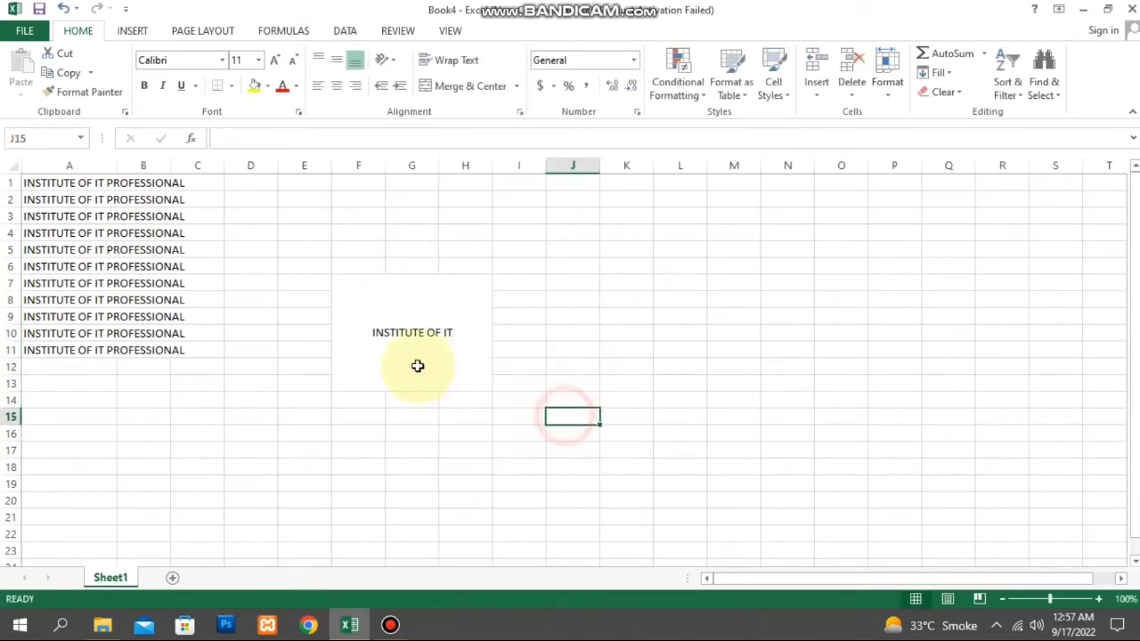
{"action": "left_click", "coordinate": [395, 336]}
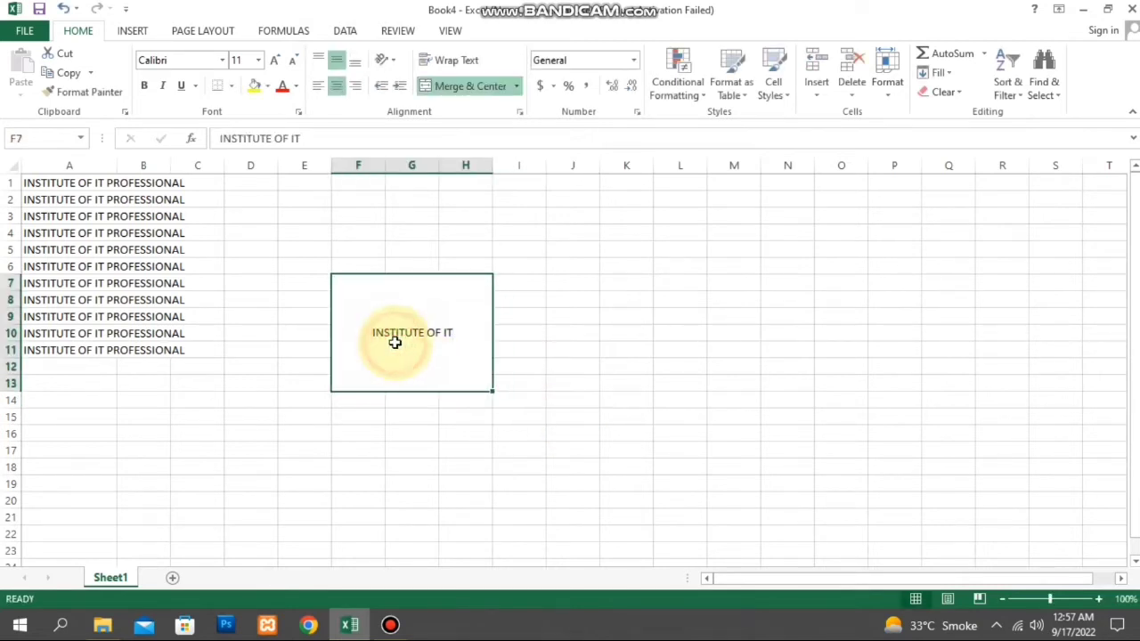
Step: Toggle Merge & Center off and on twice, leaving F7:H13 merged
{"action": "left_click", "coordinate": [470, 86]}
{"action": "left_click", "coordinate": [472, 86]}
{"action": "left_click", "coordinate": [472, 85]}
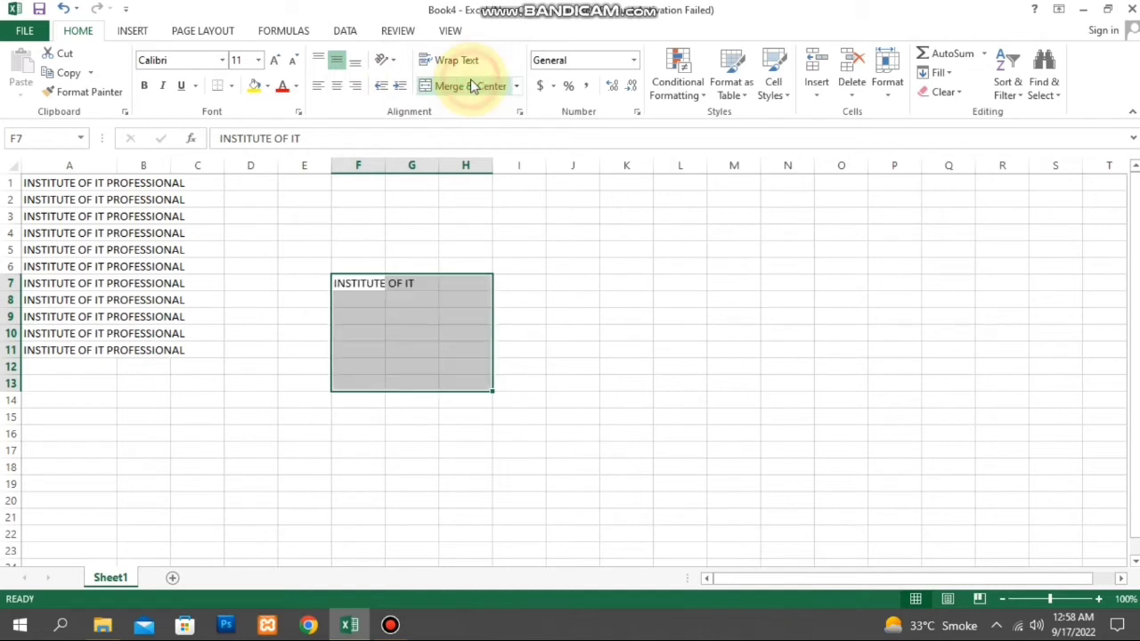
{"action": "left_click", "coordinate": [472, 85]}
Step: Unmerge F7:H13, then close Book4 without saving
{"action": "key", "text": "ctrl+1"}
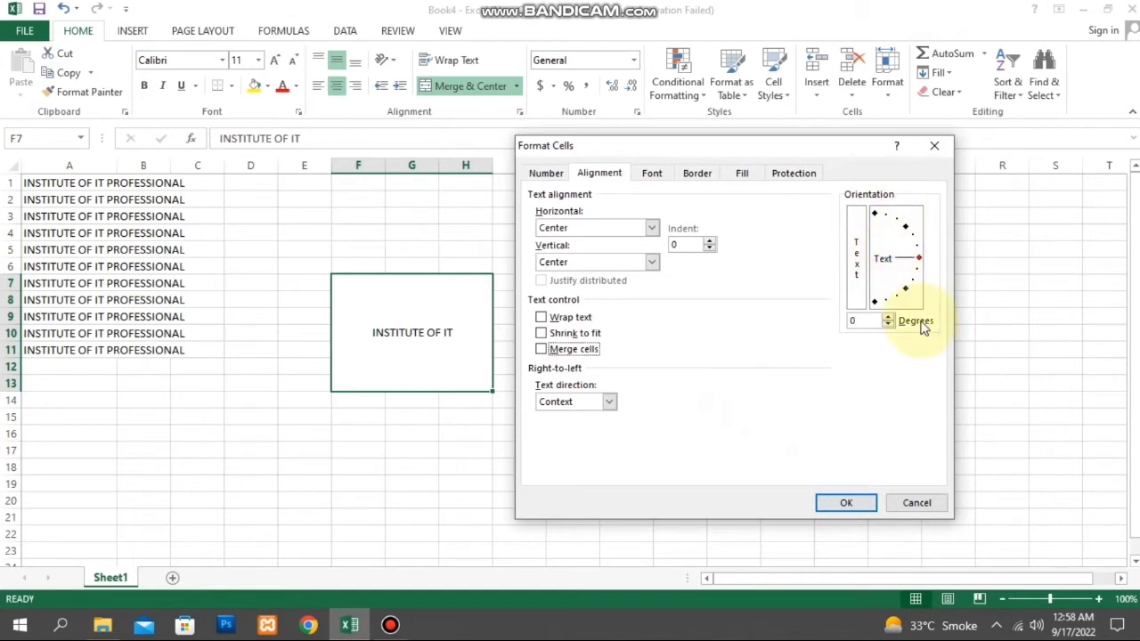
{"action": "left_click", "coordinate": [828, 501]}
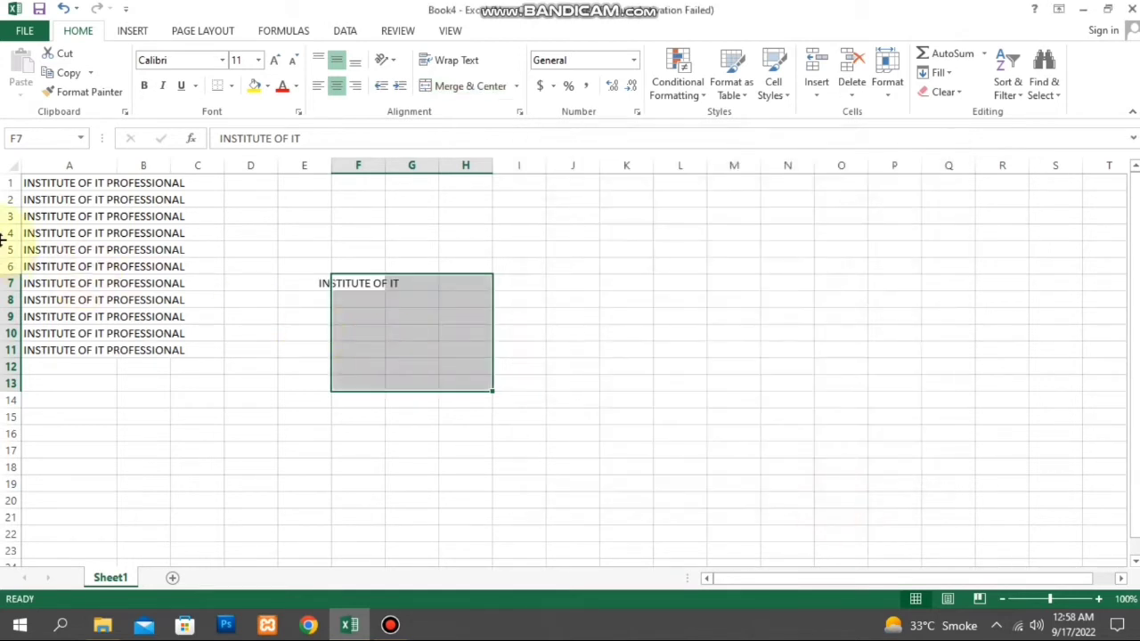
{"action": "key", "text": "alt+F4"}
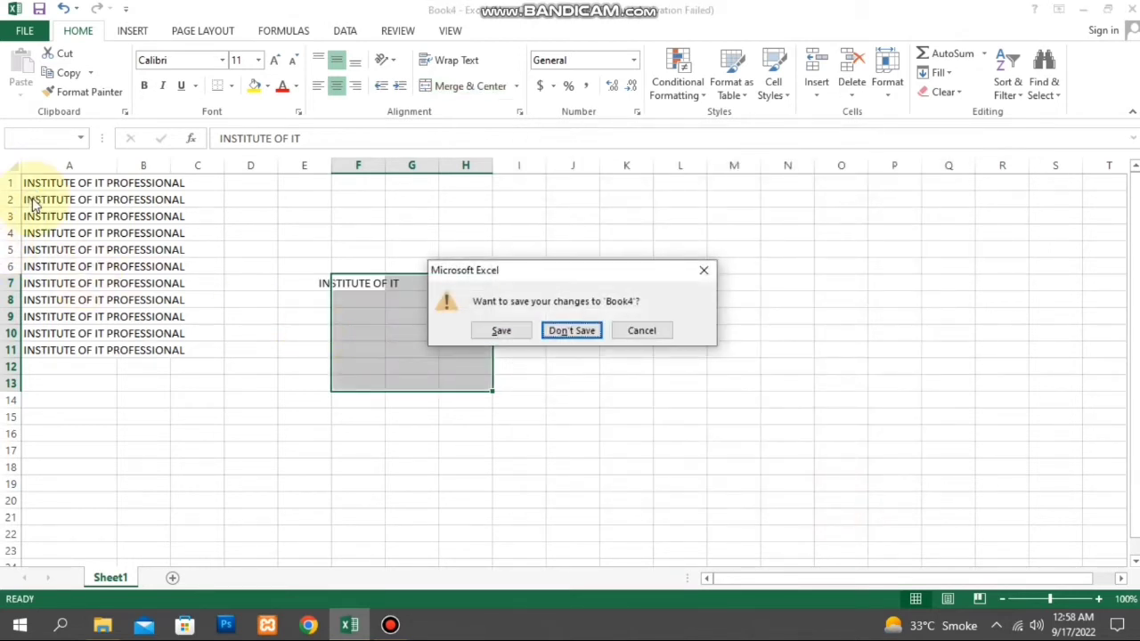
{"action": "key", "text": "Return"}
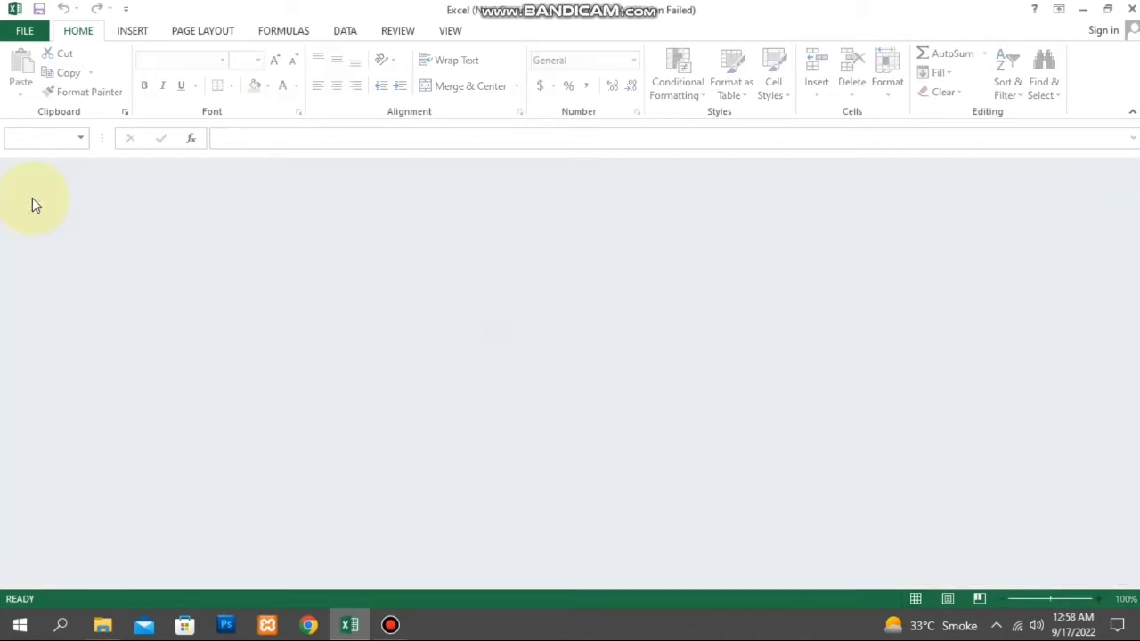
Step: In a new workbook, enter 'AL NOOR' in A1 and fill it across A1:J15
{"action": "key", "text": "ctrl+n"}
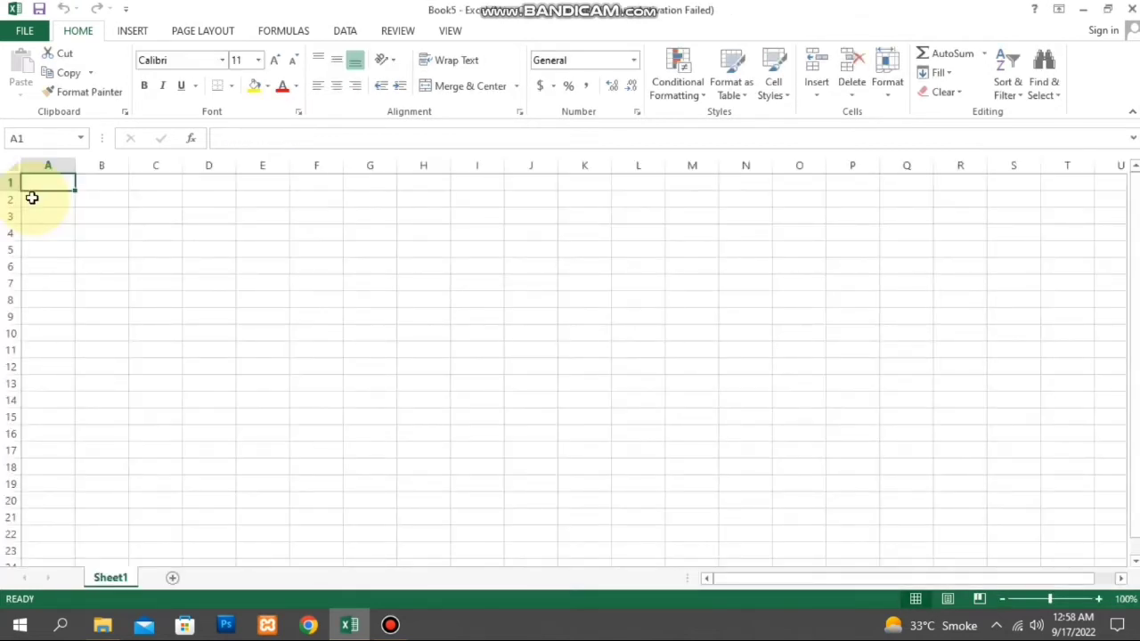
{"action": "type", "text": "AL NOOR"}
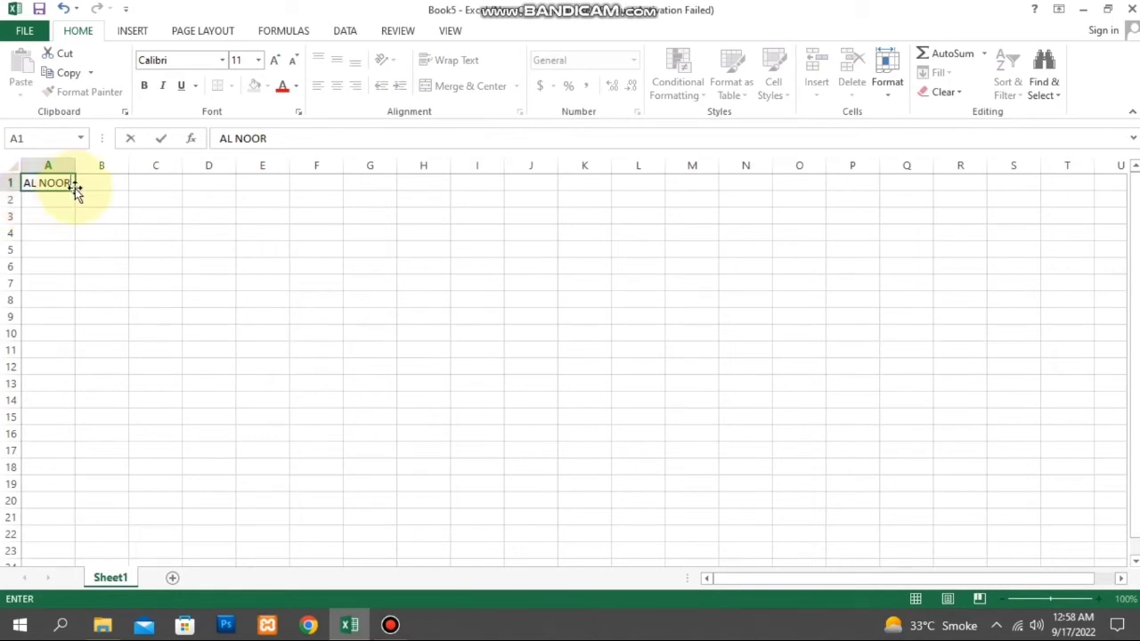
{"action": "mouse_move", "coordinate": [77, 191]}
{"action": "left_mouse_down"}
{"action": "mouse_move", "coordinate": [556, 189]}
{"action": "mouse_move", "coordinate": [529, 427]}
{"action": "left_mouse_up"}
Step: Rotate the A1:J15 text upward through several angles, including 52° and 90°
{"action": "key", "text": "ctrl+1"}
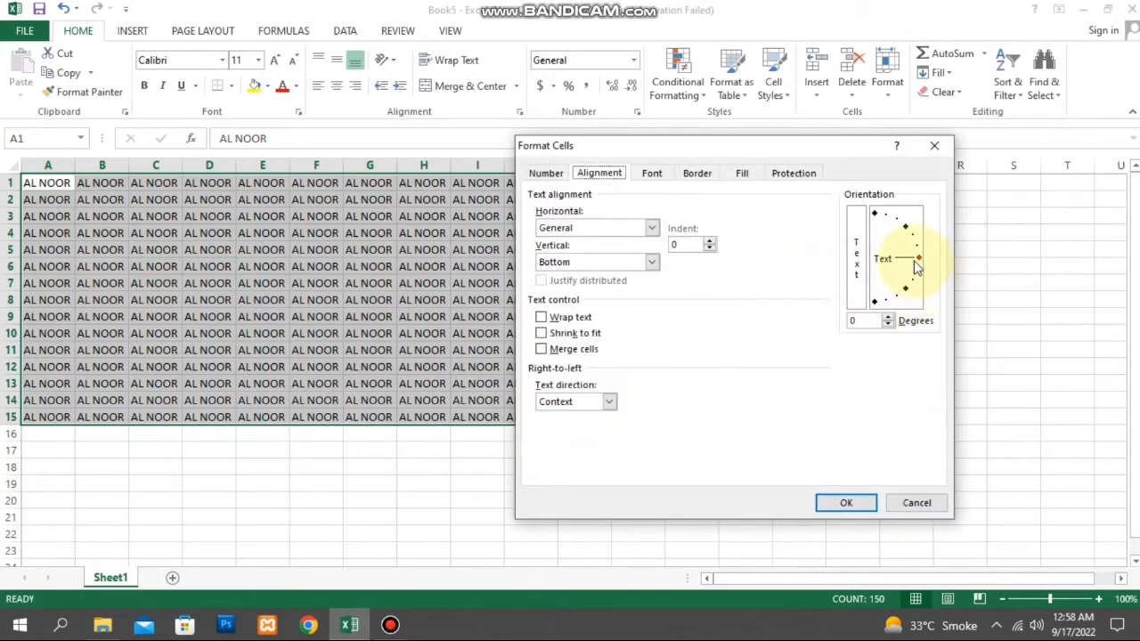
{"action": "left_click", "coordinate": [846, 501]}
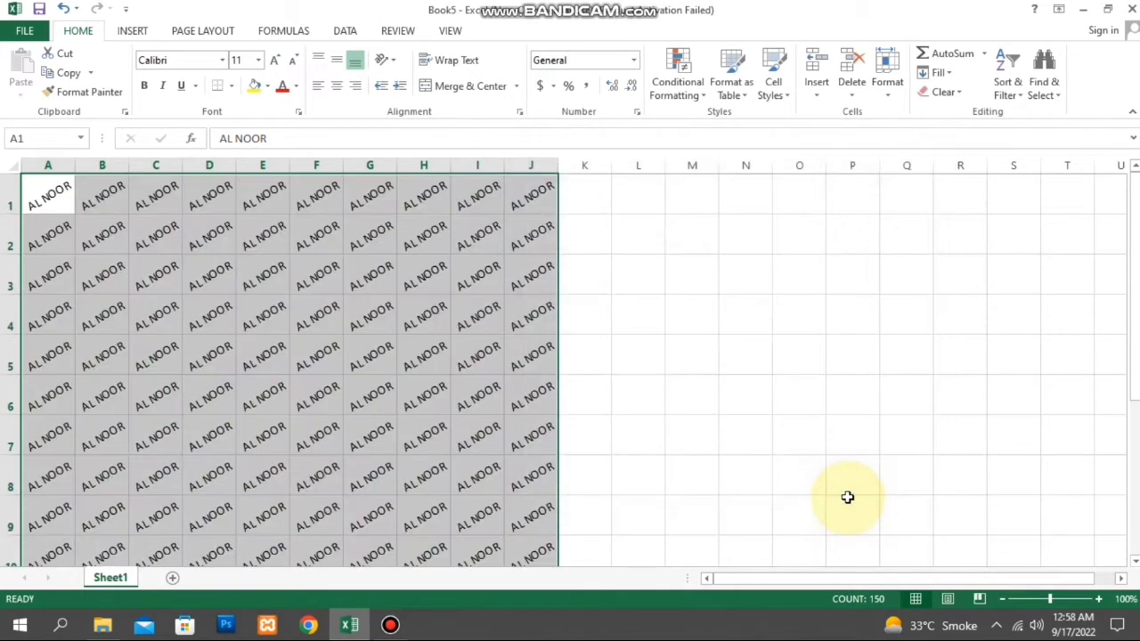
{"action": "key", "text": "ctrl+1"}
{"action": "left_click_drag", "start_coordinate": [929, 238], "coordinate": [896, 231]}
{"action": "left_click", "coordinate": [846, 502]}
{"action": "key", "text": "ctrl+1"}
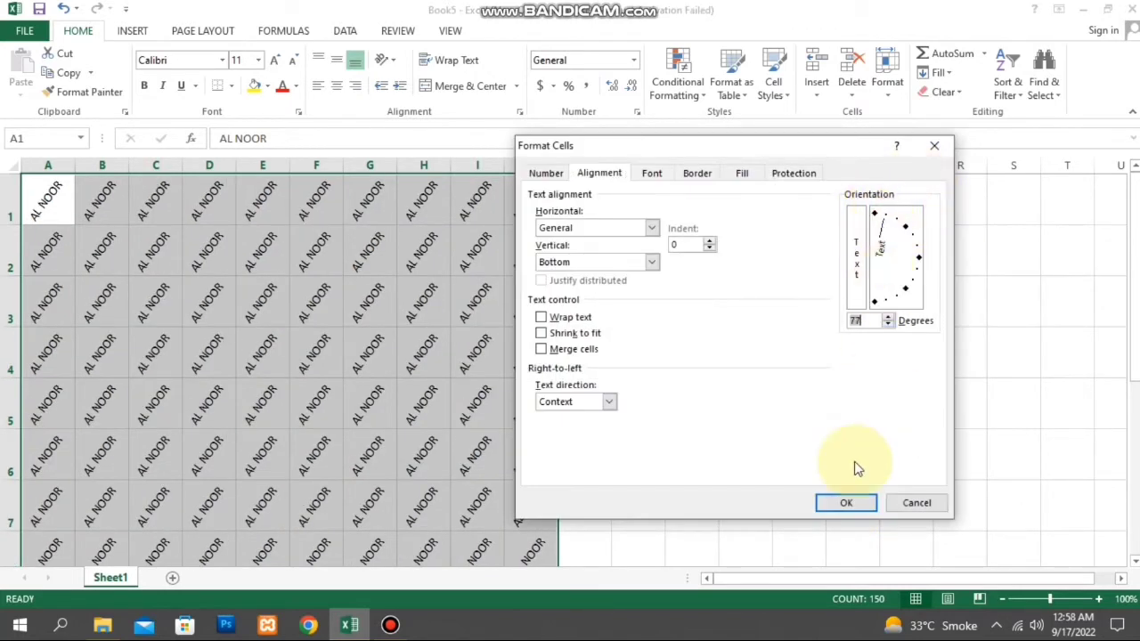
{"action": "left_click", "coordinate": [842, 501]}
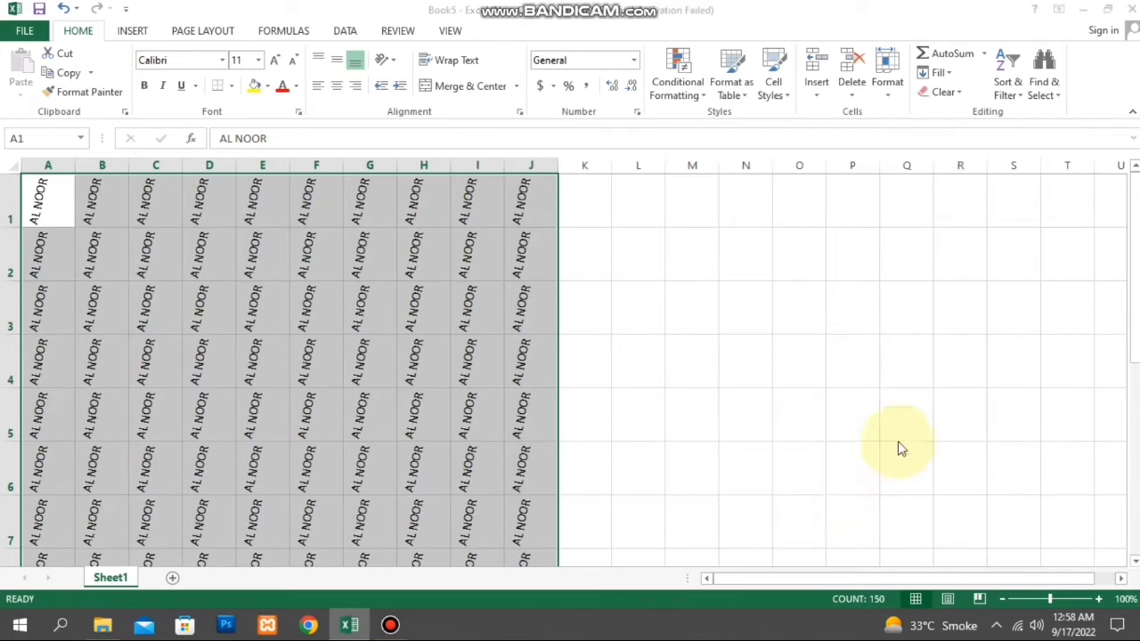
{"action": "key", "text": "ctrl+1"}
{"action": "left_click_drag", "start_coordinate": [886, 218], "coordinate": [875, 214]}
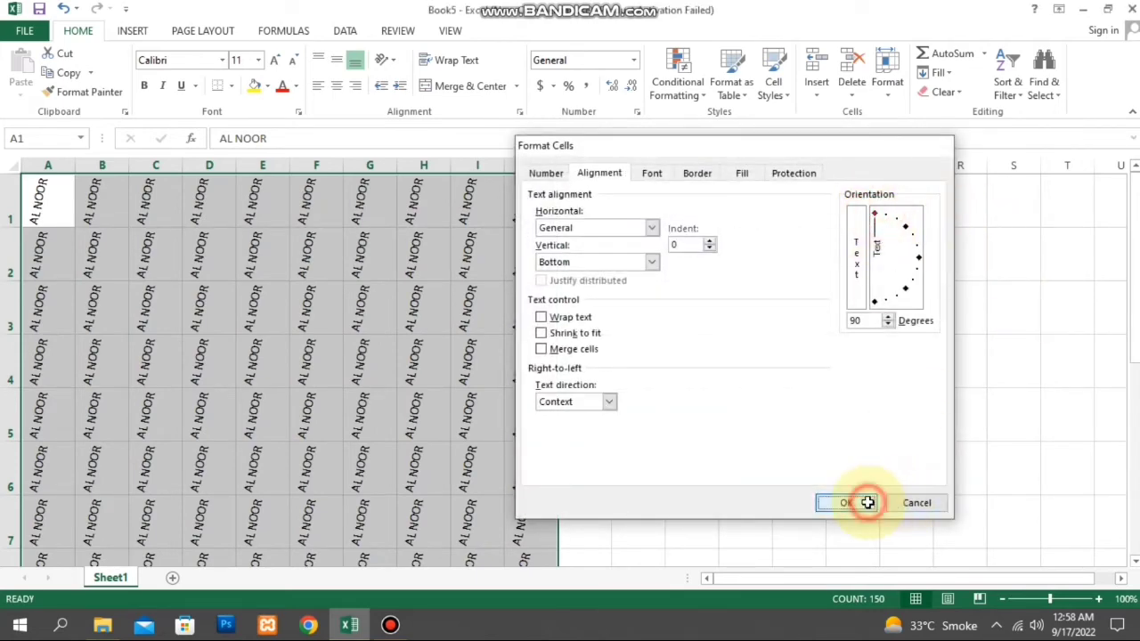
{"action": "left_click", "coordinate": [867, 502]}
Step: Tilt the A1:J15 text downward to -30°, -65° and then -90°
{"action": "key", "text": "ctrl+1"}
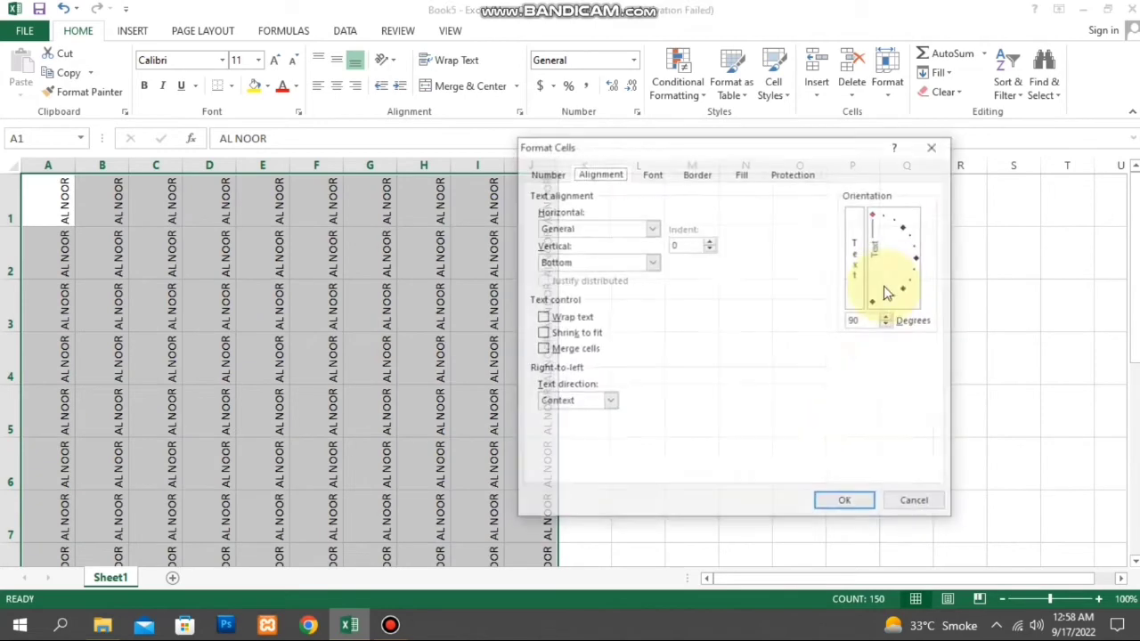
{"action": "left_click", "coordinate": [846, 503]}
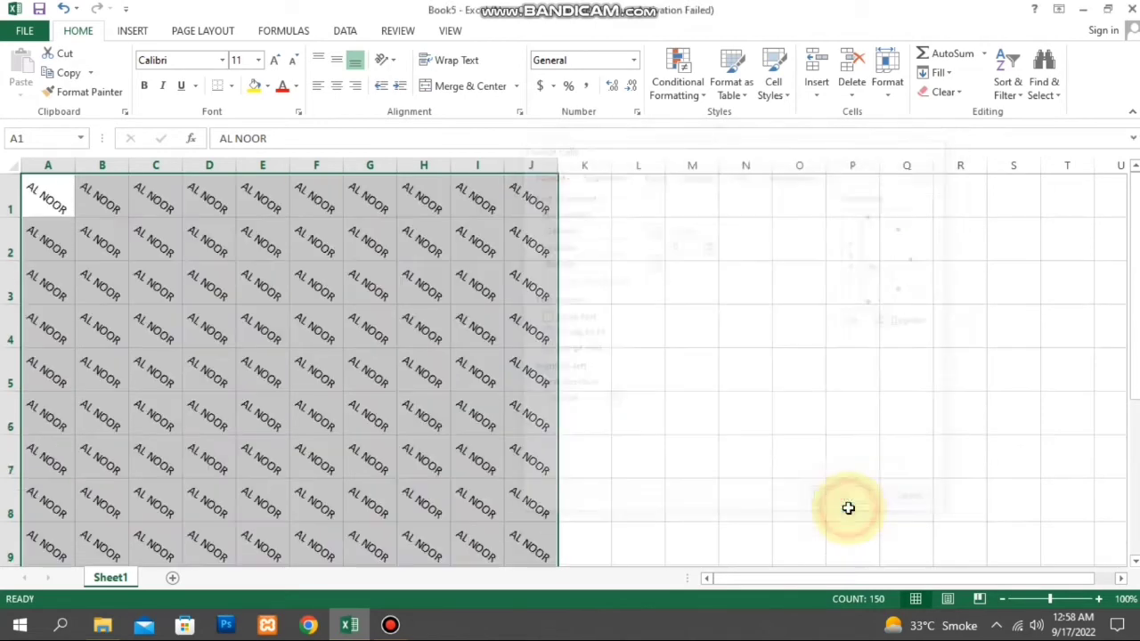
{"action": "key", "text": "ctrl+1"}
{"action": "left_click", "coordinate": [895, 303]}
{"action": "left_click", "coordinate": [846, 502]}
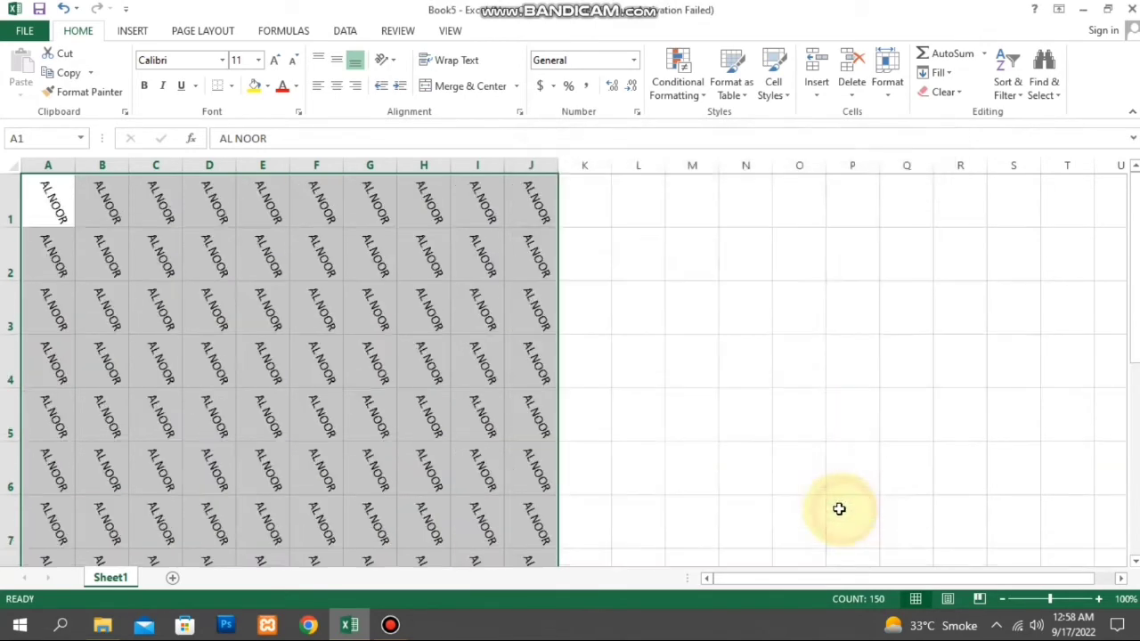
{"action": "key", "text": "ctrl+1"}
{"action": "left_click", "coordinate": [877, 302]}
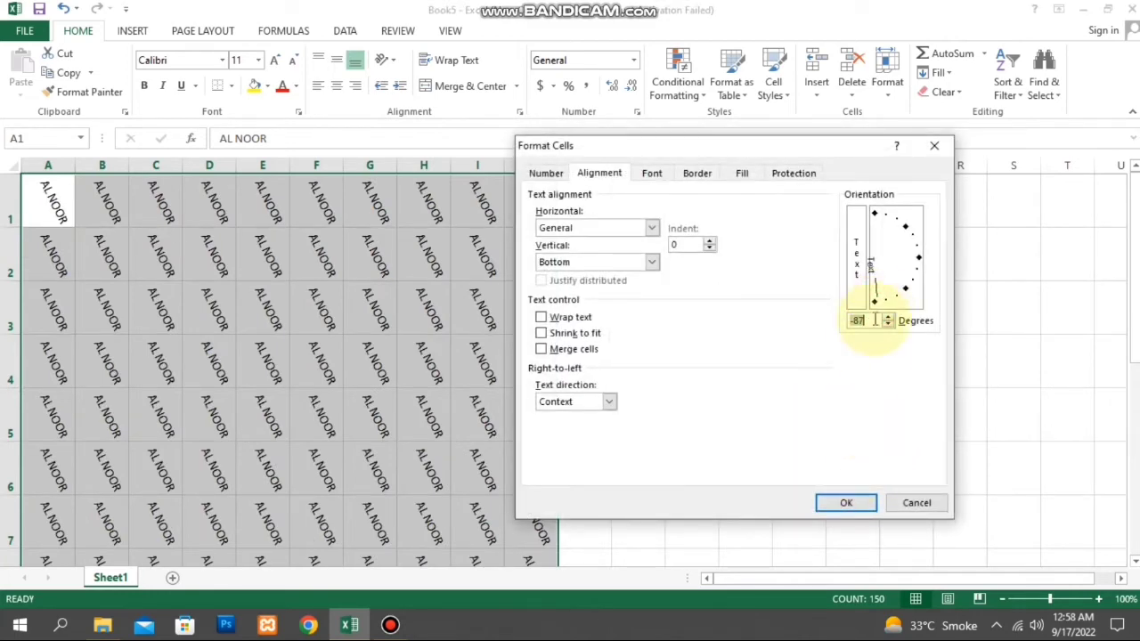
{"action": "left_click", "coordinate": [853, 509]}
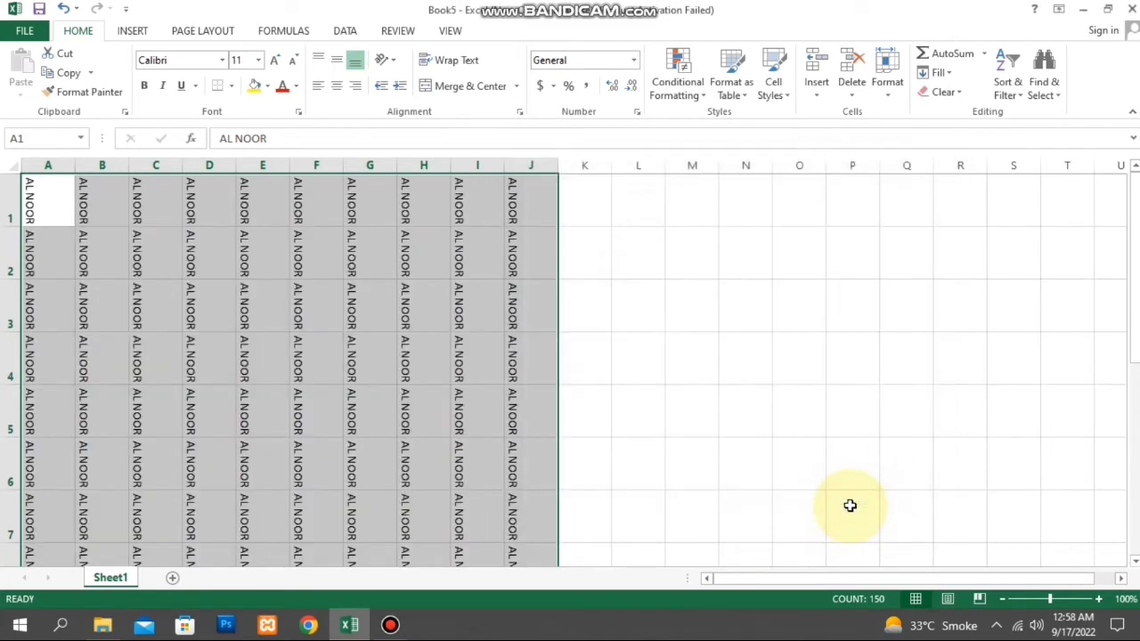
Step: Stack the text vertically, then turn stacking off to restore horizontal text
{"action": "key", "text": "ctrl+1"}
{"action": "left_click", "coordinate": [864, 262]}
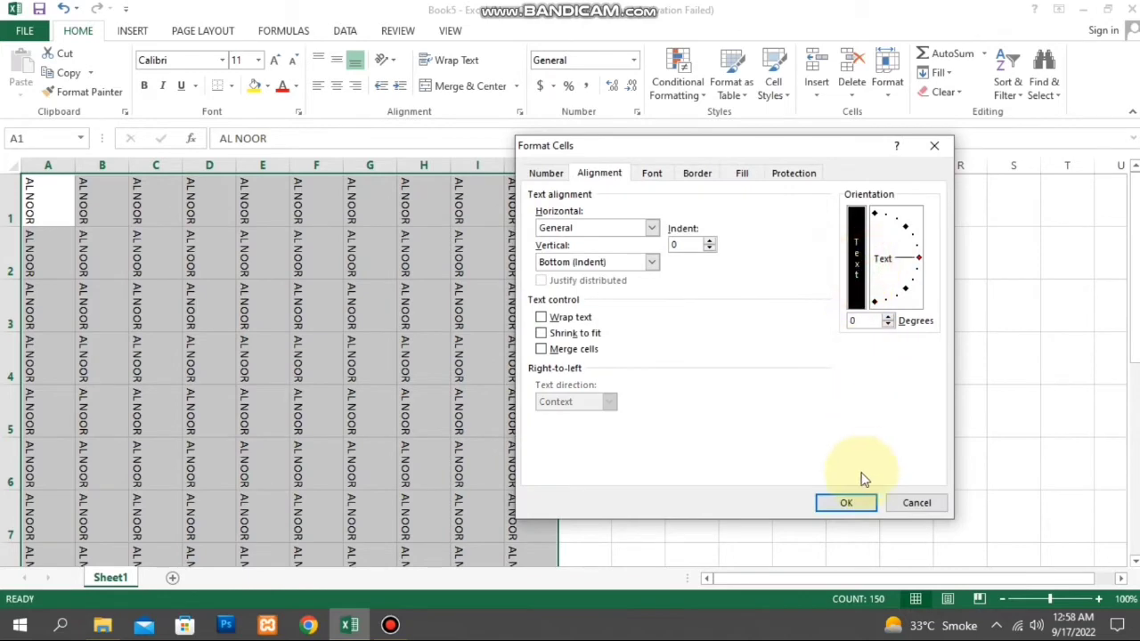
{"action": "left_click", "coordinate": [845, 504]}
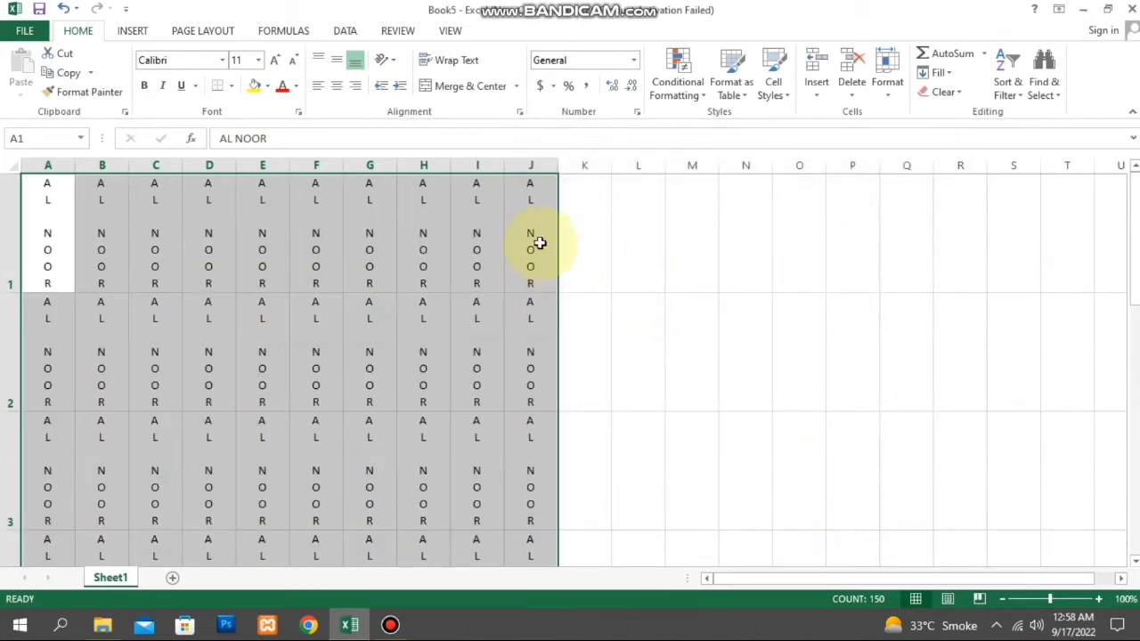
{"action": "key", "text": "ctrl+1"}
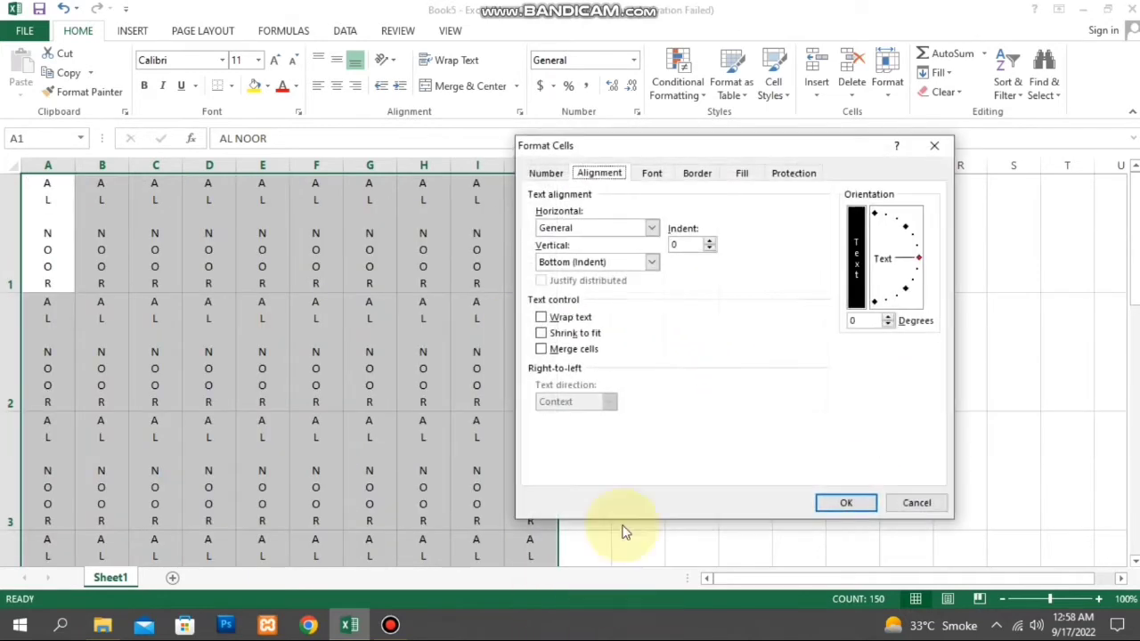
{"action": "left_click", "coordinate": [854, 261]}
{"action": "left_click", "coordinate": [851, 499]}
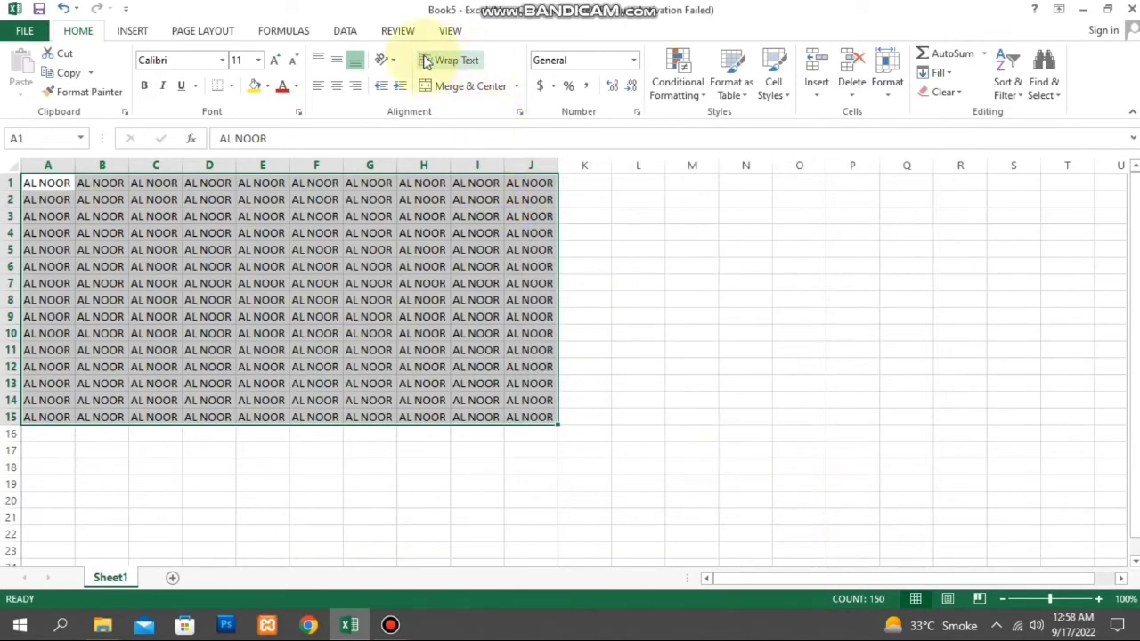
Step: Apply Angle Counterclockwise, Angle Clockwise and Vertical Text from Home > Orientation
{"action": "left_click", "coordinate": [393, 62]}
{"action": "left_click", "coordinate": [407, 81]}
{"action": "left_click", "coordinate": [383, 59]}
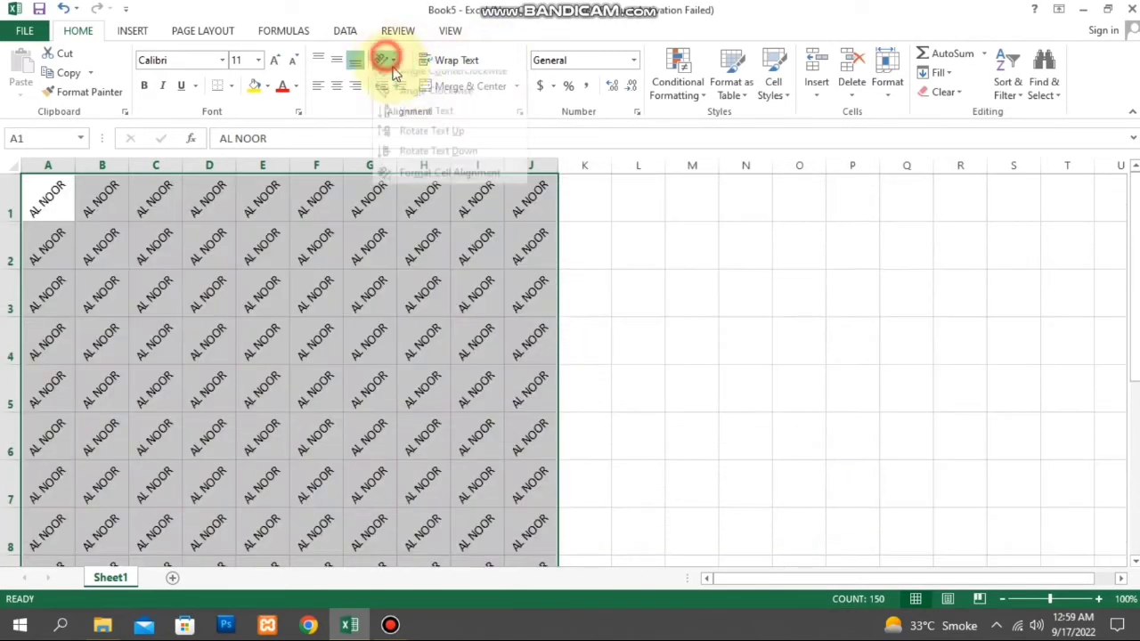
{"action": "left_click", "coordinate": [406, 99]}
{"action": "left_click", "coordinate": [391, 61]}
{"action": "left_click", "coordinate": [402, 120]}
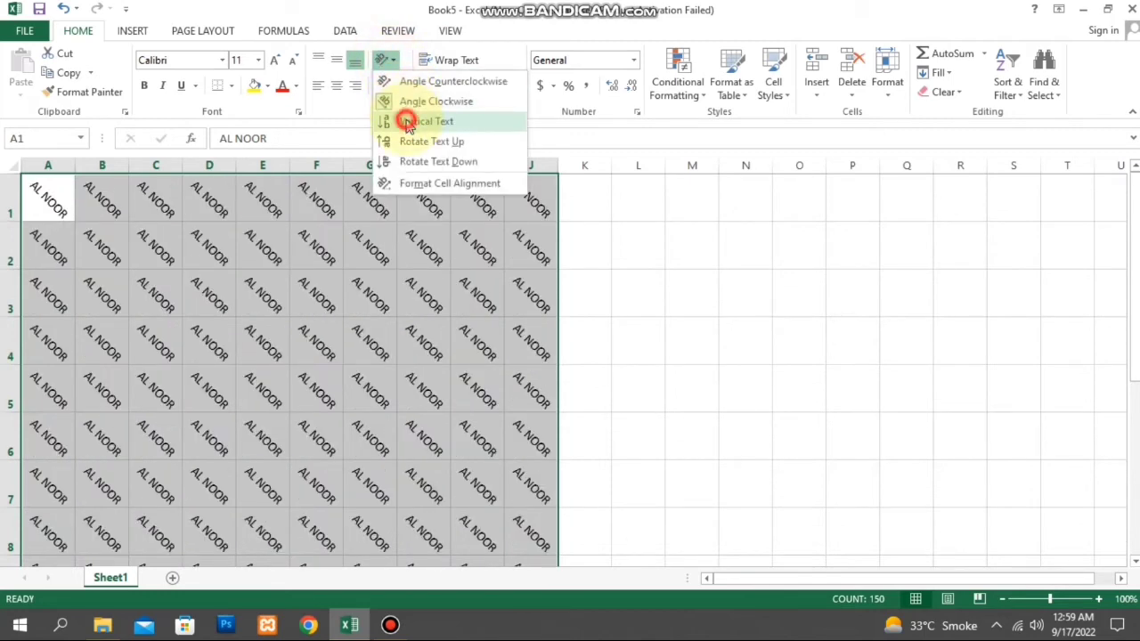
Step: Apply Rotate Text Up and Rotate Text Down, then dismiss the Orientation menu
{"action": "left_click", "coordinate": [387, 63]}
{"action": "left_click", "coordinate": [433, 142]}
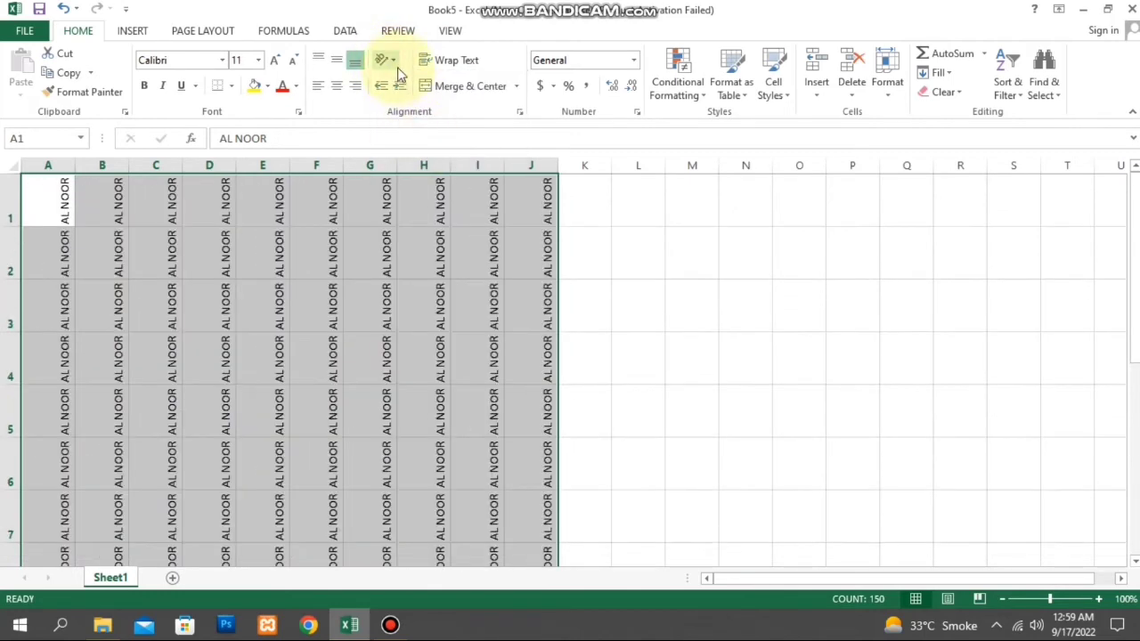
{"action": "left_click", "coordinate": [388, 61]}
{"action": "left_click", "coordinate": [433, 162]}
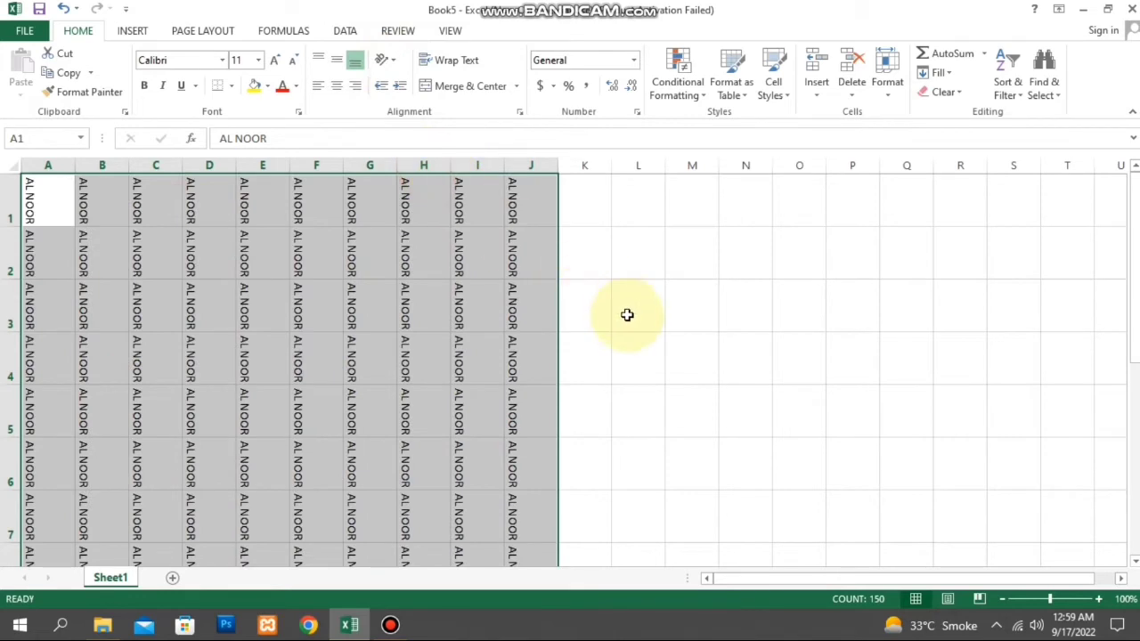
{"action": "left_click", "coordinate": [386, 61]}
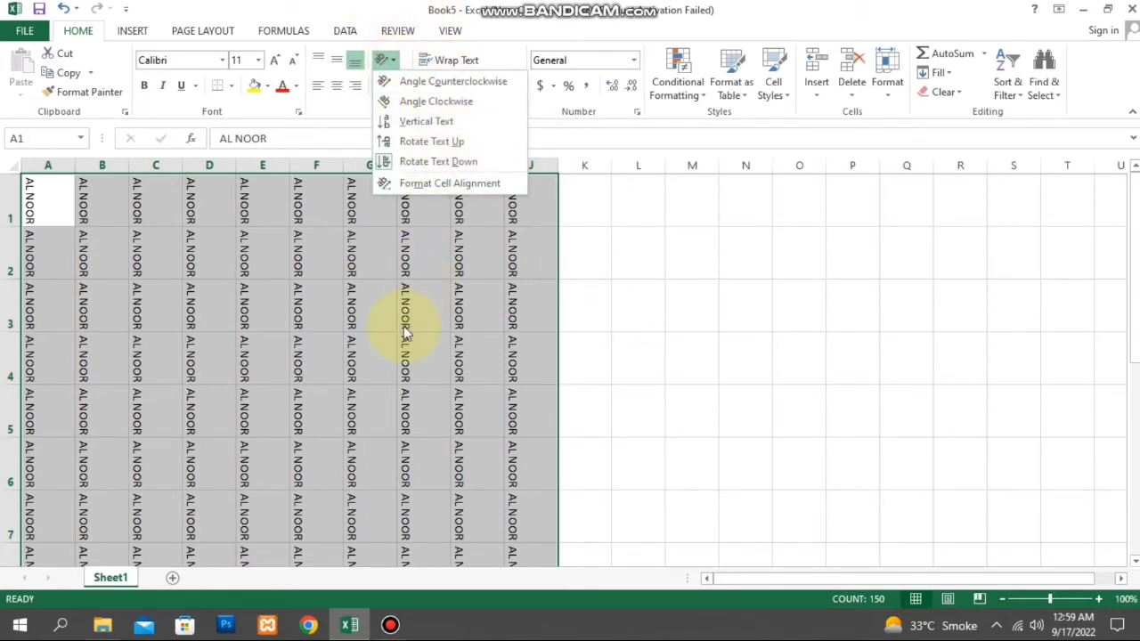
{"action": "left_click", "coordinate": [426, 304]}
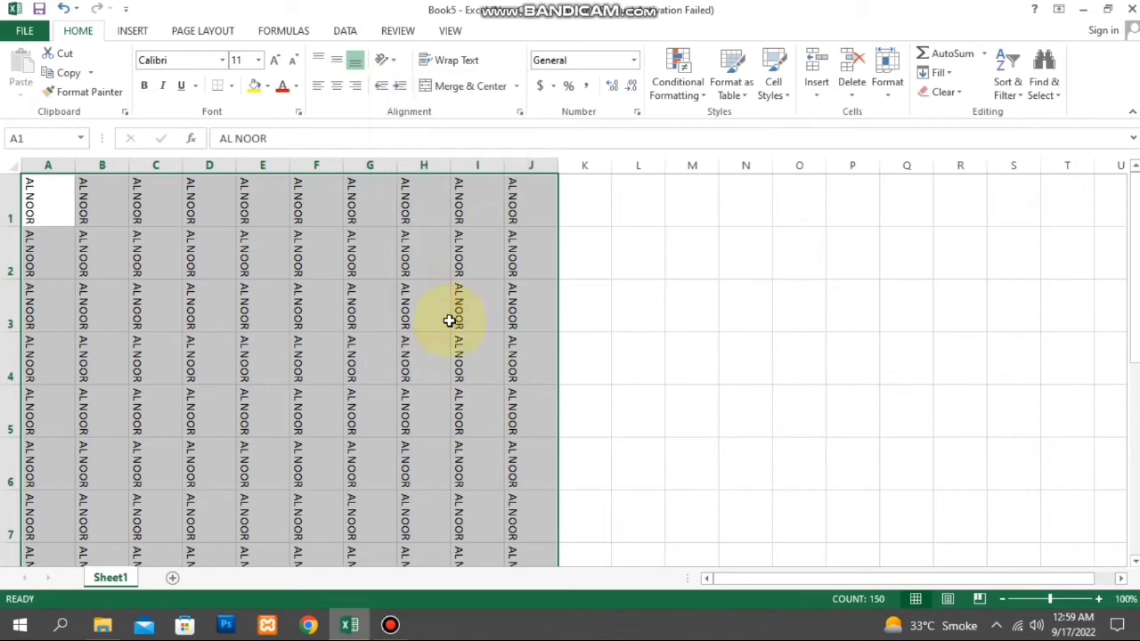
Step: Set the text angle back to 0° in Format Cells and reopen the dialog
{"action": "key", "text": "ctrl+1"}
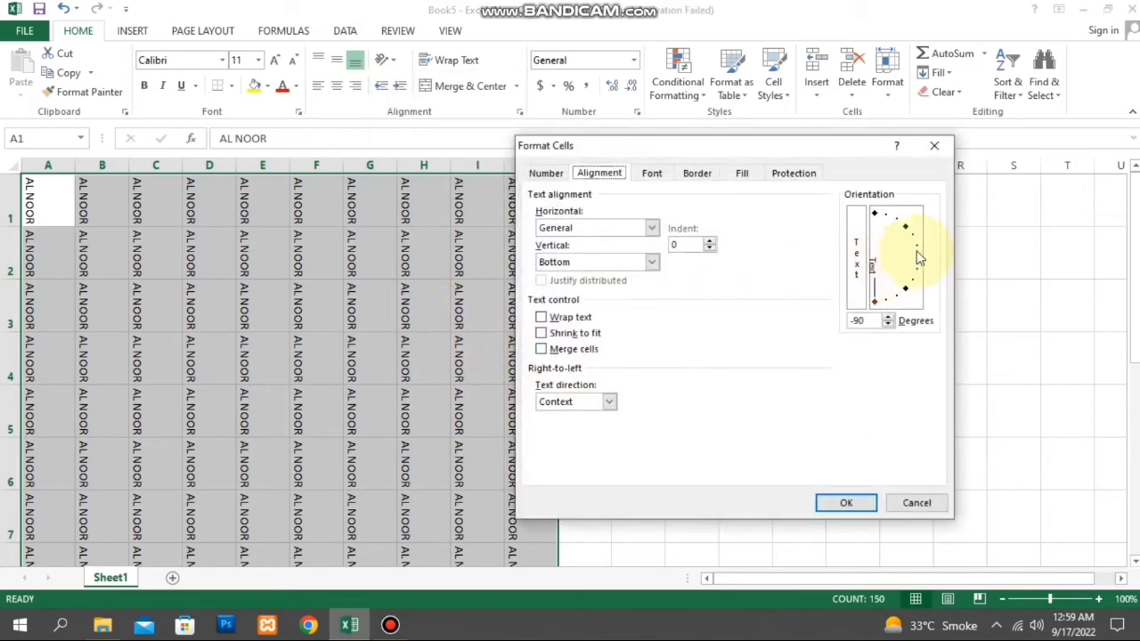
{"action": "left_click", "coordinate": [919, 247]}
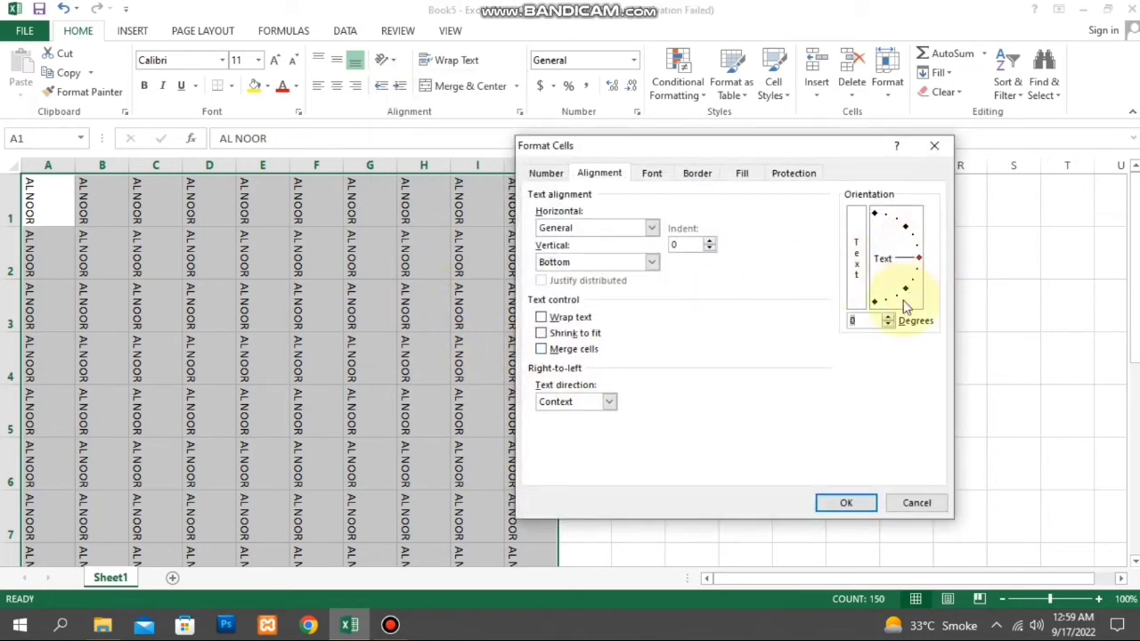
{"action": "left_click", "coordinate": [833, 502]}
{"action": "key", "text": "ctrl+1"}
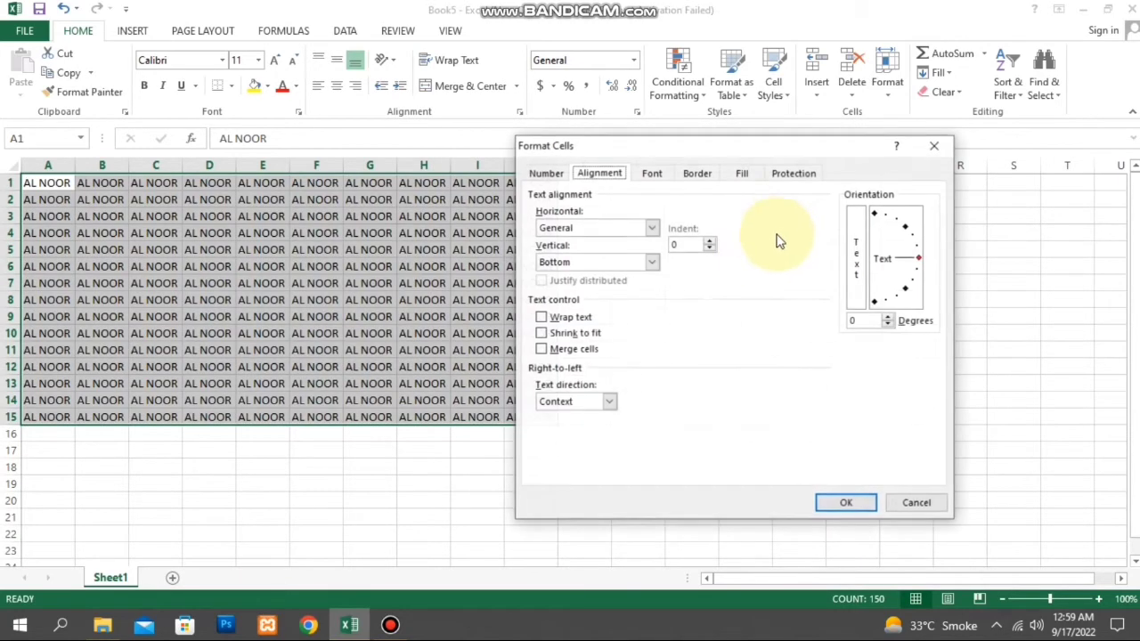
Step: Format the cells as Adobe Song Std L, Bold, 48 pt, purple, double underline
{"action": "left_click", "coordinate": [659, 178]}
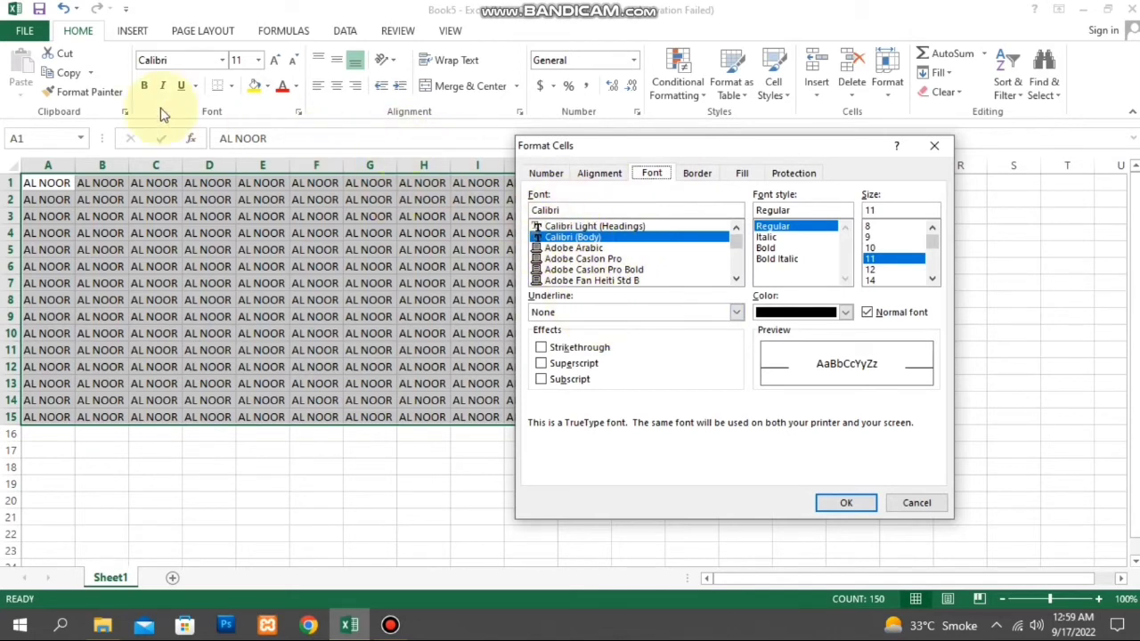
{"action": "scroll", "coordinate": [573, 268], "scroll_direction": "down", "scroll_amount": 2}
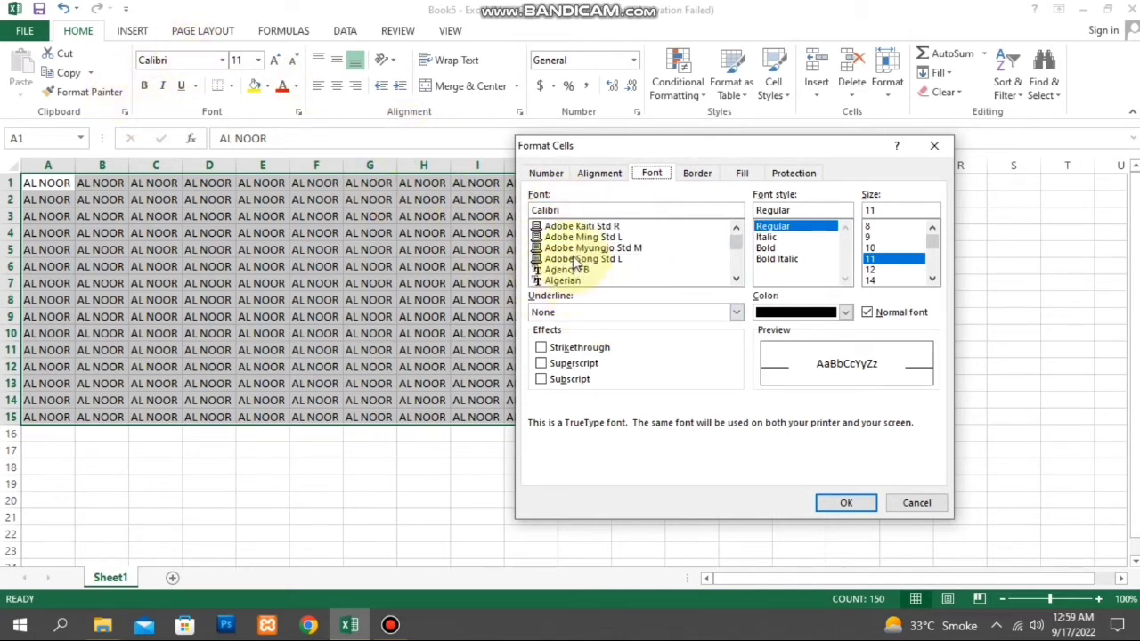
{"action": "left_click", "coordinate": [576, 259]}
{"action": "left_click", "coordinate": [768, 249]}
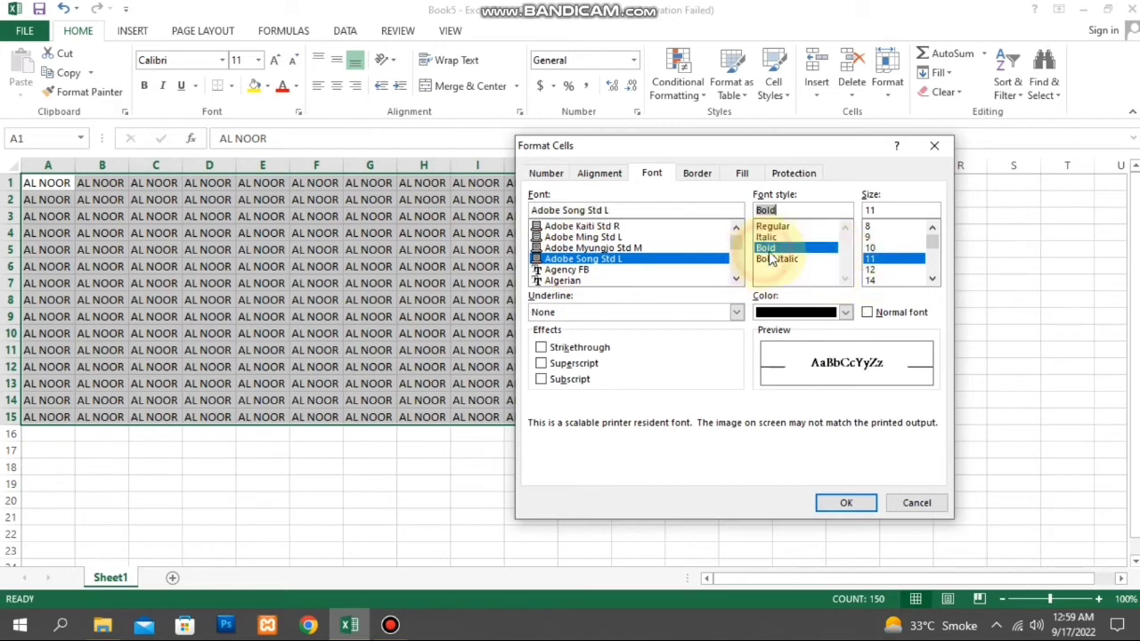
{"action": "left_click_drag", "start_coordinate": [932, 241], "coordinate": [932, 265]}
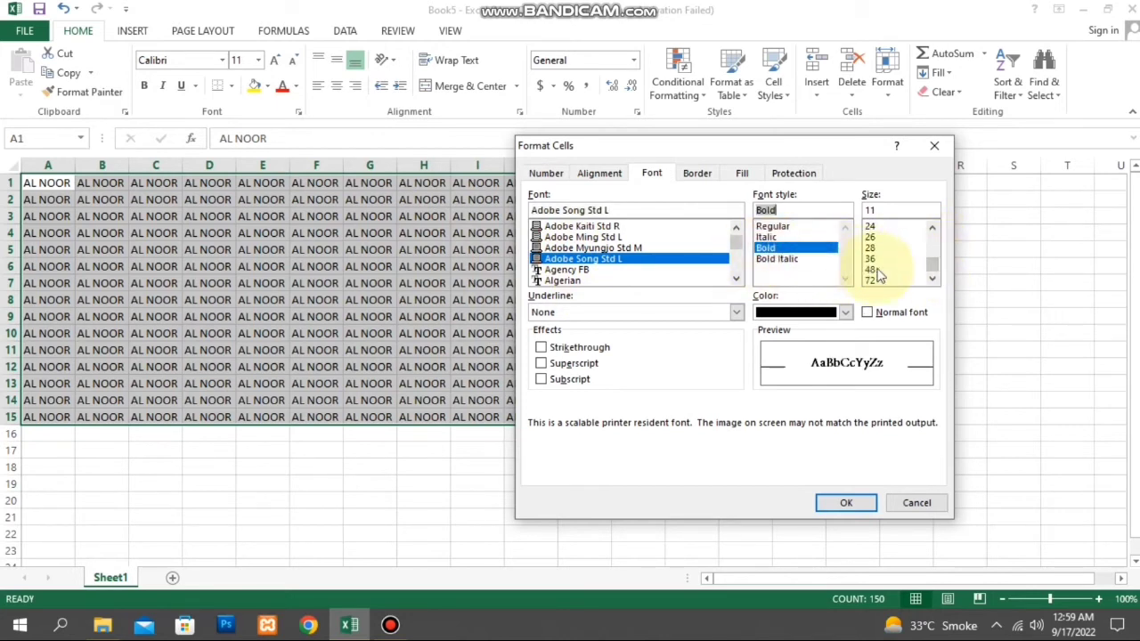
{"action": "left_click", "coordinate": [873, 270]}
{"action": "left_click", "coordinate": [780, 310]}
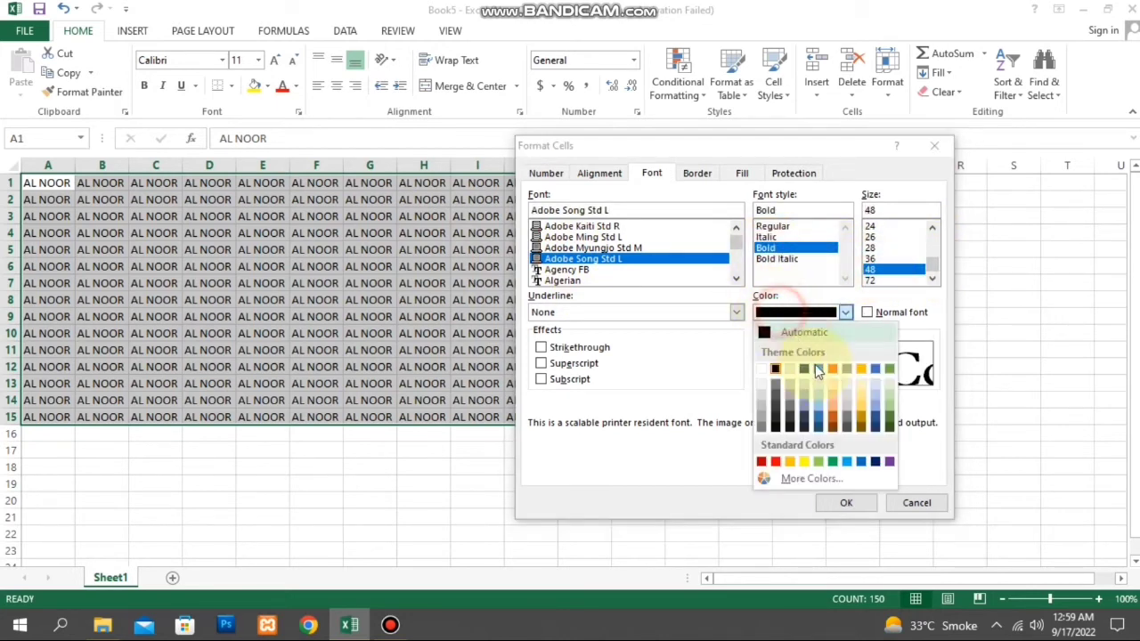
{"action": "left_click", "coordinate": [883, 462]}
{"action": "left_click", "coordinate": [642, 314]}
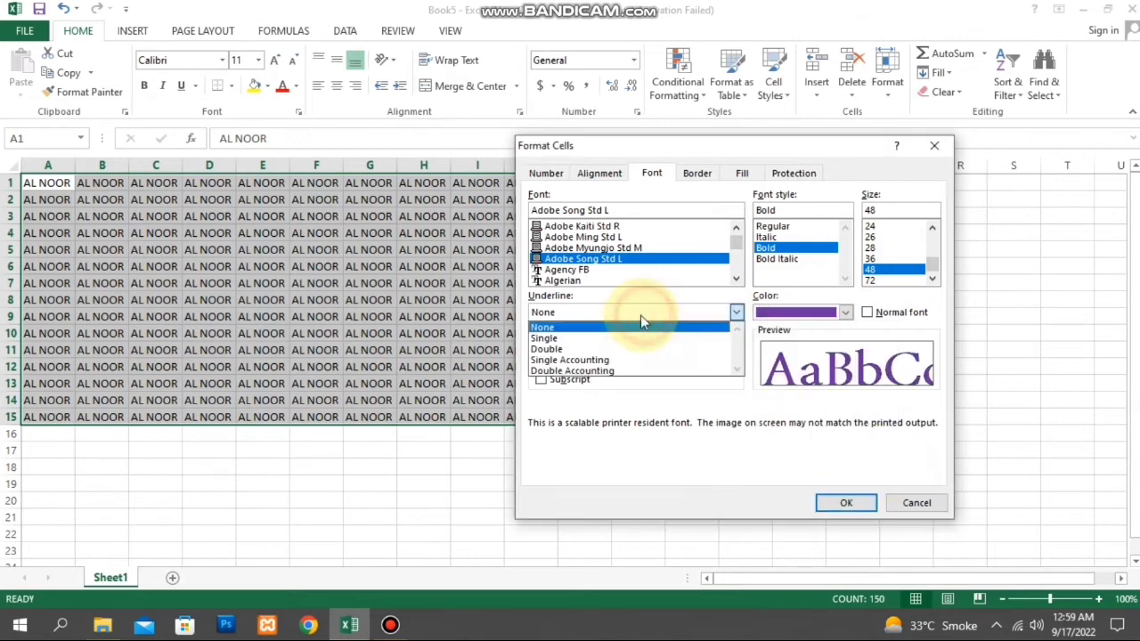
{"action": "left_click", "coordinate": [592, 346]}
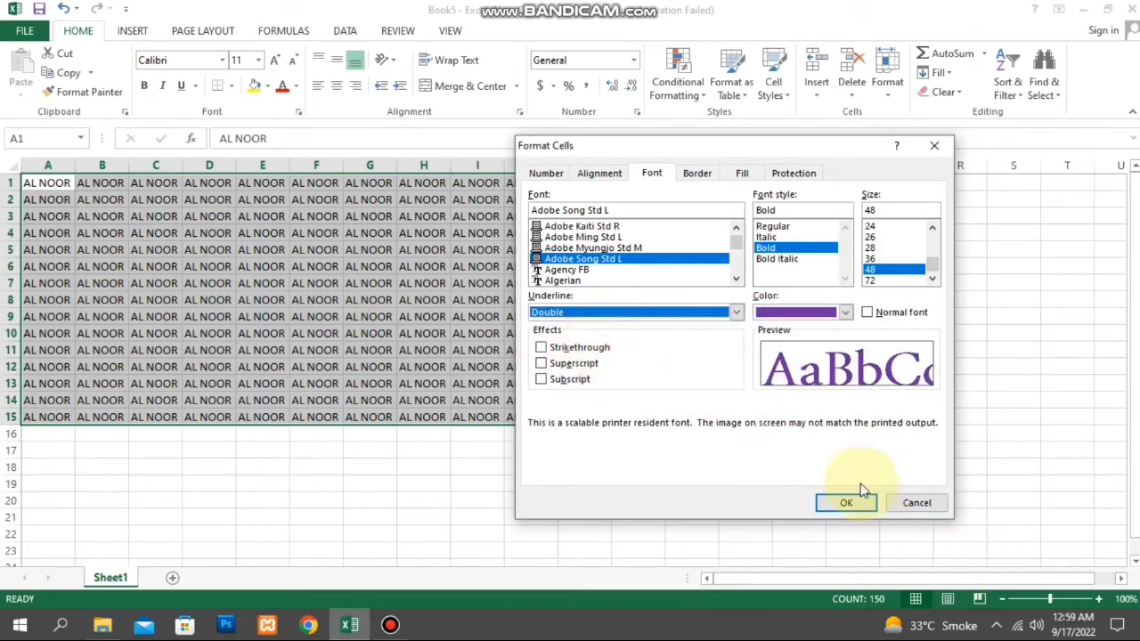
{"action": "left_click", "coordinate": [846, 503]}
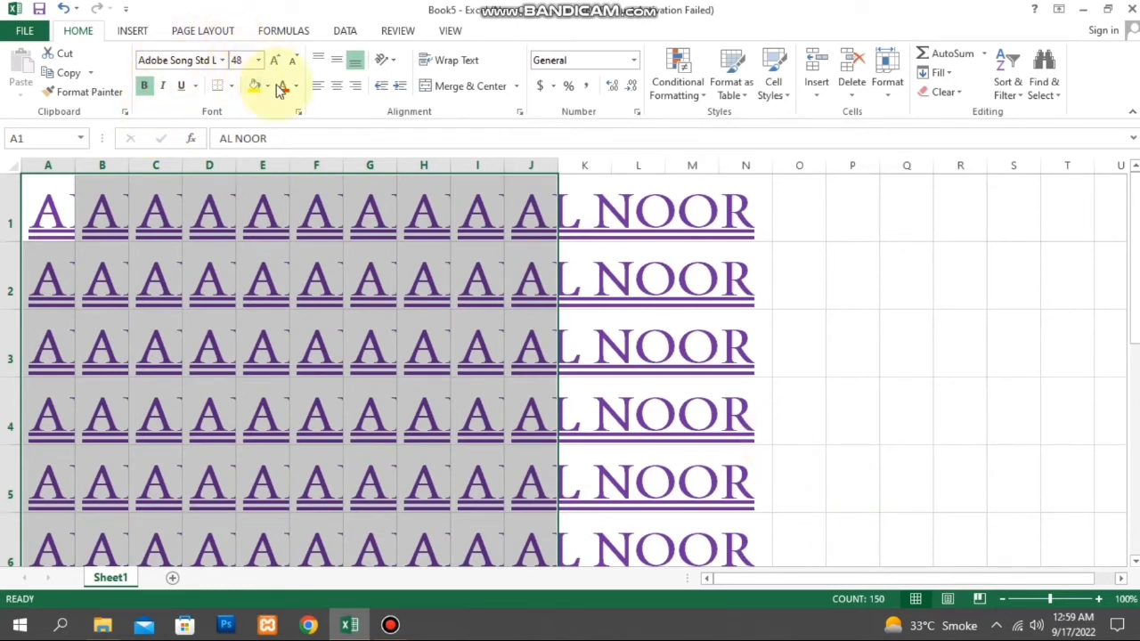
Step: Reset the cells to the Normal font, plain Calibri 11
{"action": "key", "text": "ctrl+1"}
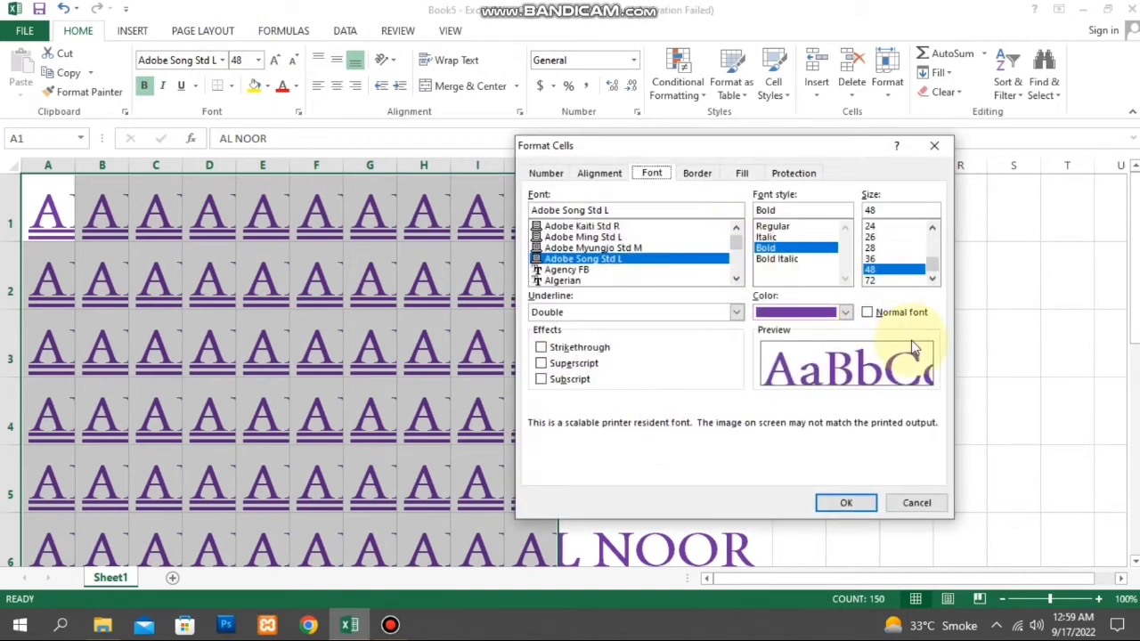
{"action": "left_click", "coordinate": [887, 317]}
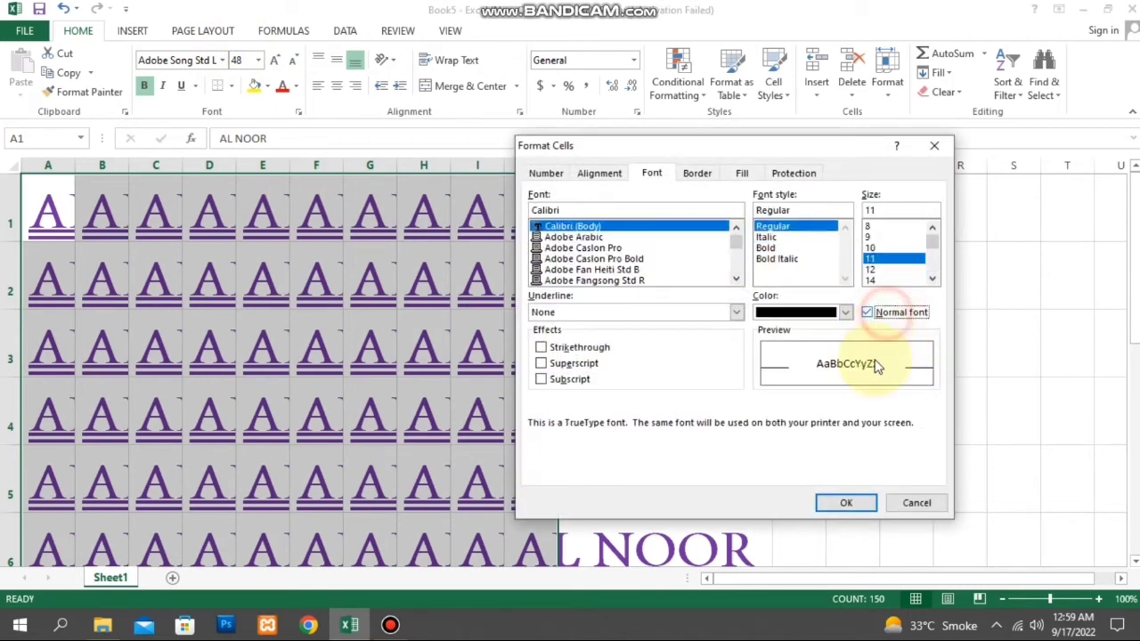
{"action": "left_click", "coordinate": [846, 502]}
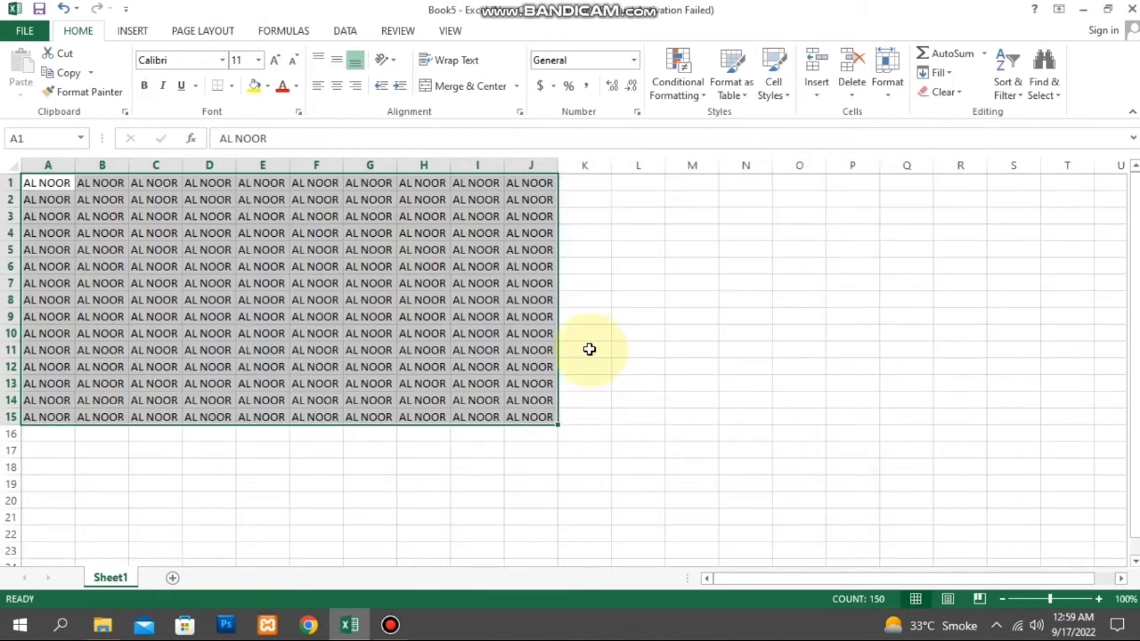
Step: Apply Strikethrough to the AL NOOR text in C2:F7
{"action": "key", "text": "ctrl+1"}
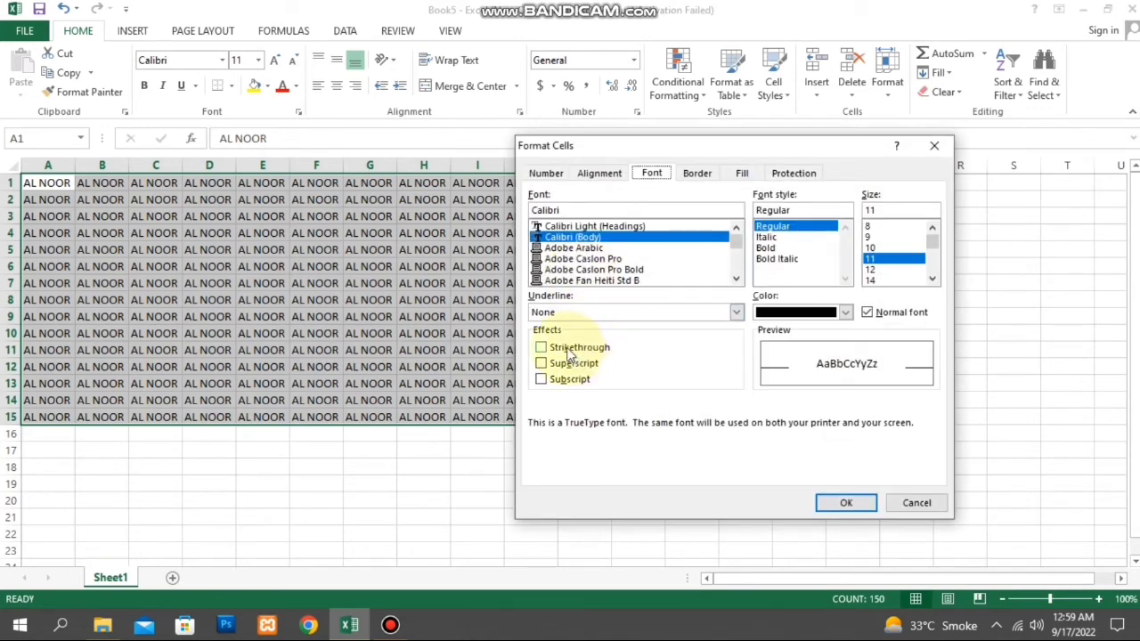
{"action": "left_click", "coordinate": [917, 502]}
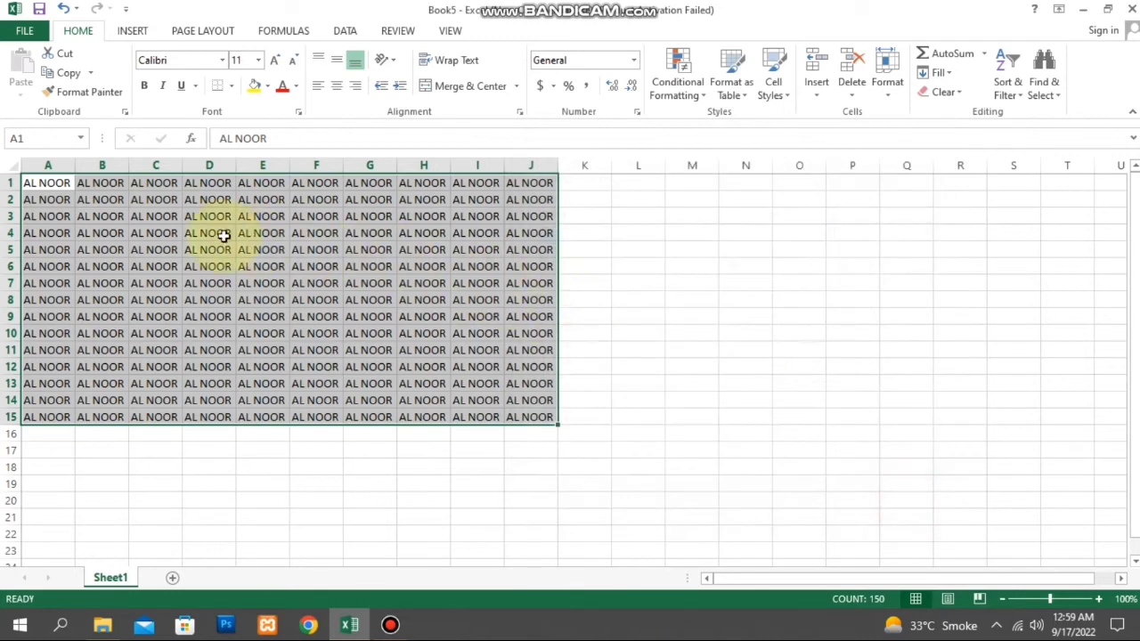
{"action": "left_click_drag", "start_coordinate": [165, 201], "coordinate": [305, 274]}
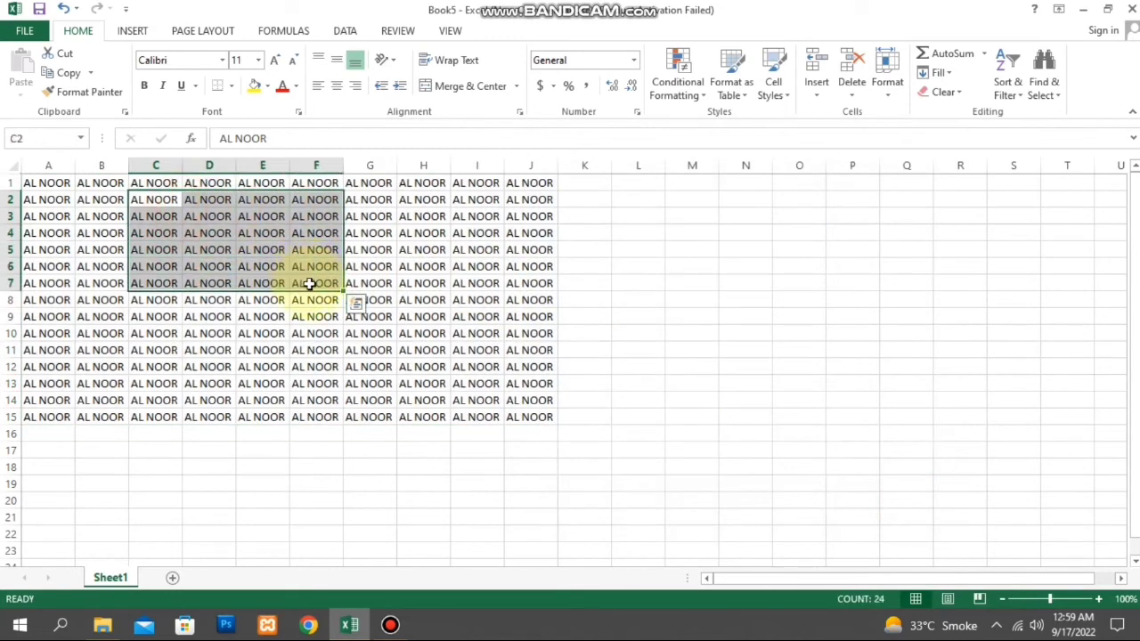
{"action": "key", "text": "ctrl+1"}
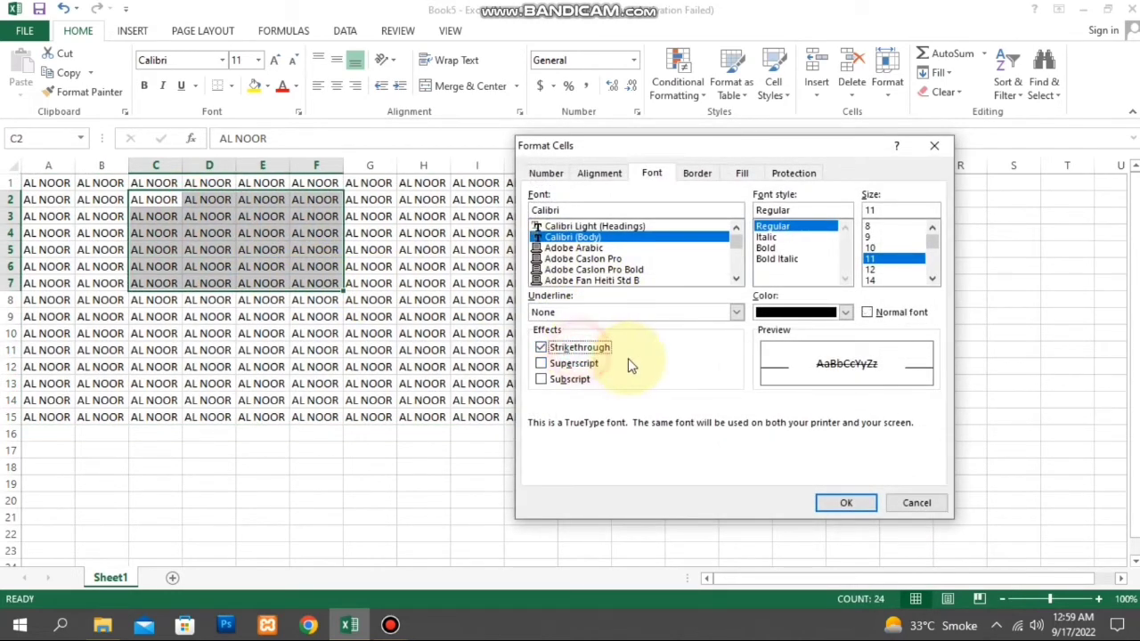
{"action": "left_click", "coordinate": [859, 506]}
{"action": "left_click", "coordinate": [311, 465]}
Step: Clear Strikethrough from C2:F6 so only C7:F7 stays crossed out, then select L3:O13
{"action": "mouse_move", "coordinate": [156, 201]}
{"action": "left_mouse_down"}
{"action": "mouse_move", "coordinate": [214, 245]}
{"action": "mouse_move", "coordinate": [326, 269]}
{"action": "left_mouse_up"}
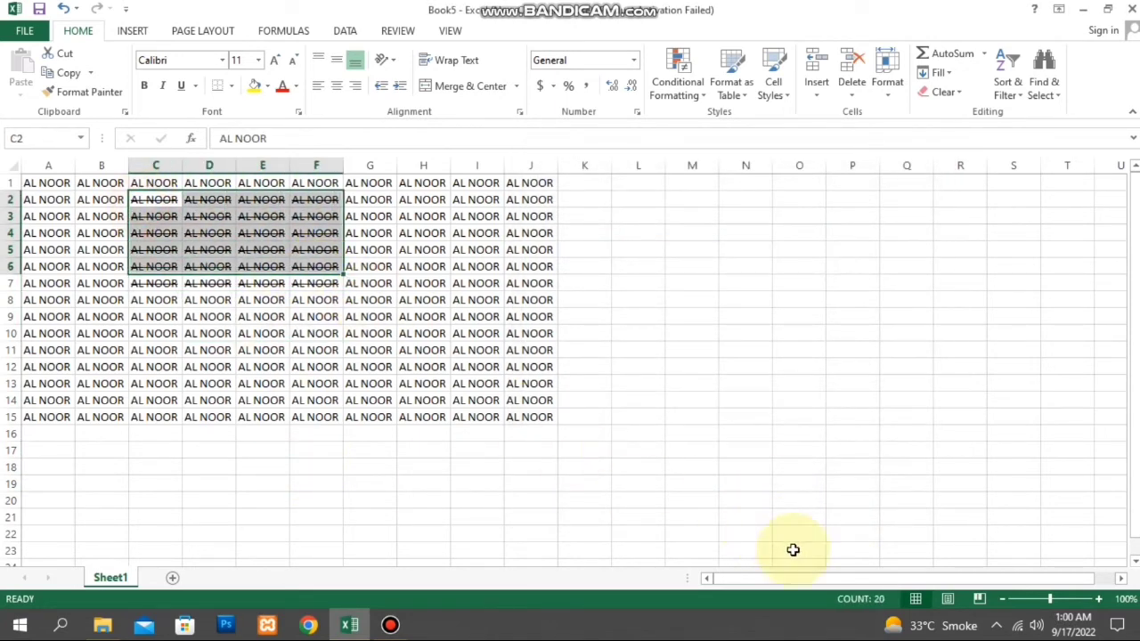
{"action": "scroll", "coordinate": [717, 383], "scroll_direction": "up", "scroll_amount": 3, "text": "ctrl"}
{"action": "scroll", "coordinate": [659, 372], "scroll_direction": "up", "scroll_amount": 1, "text": "ctrl"}
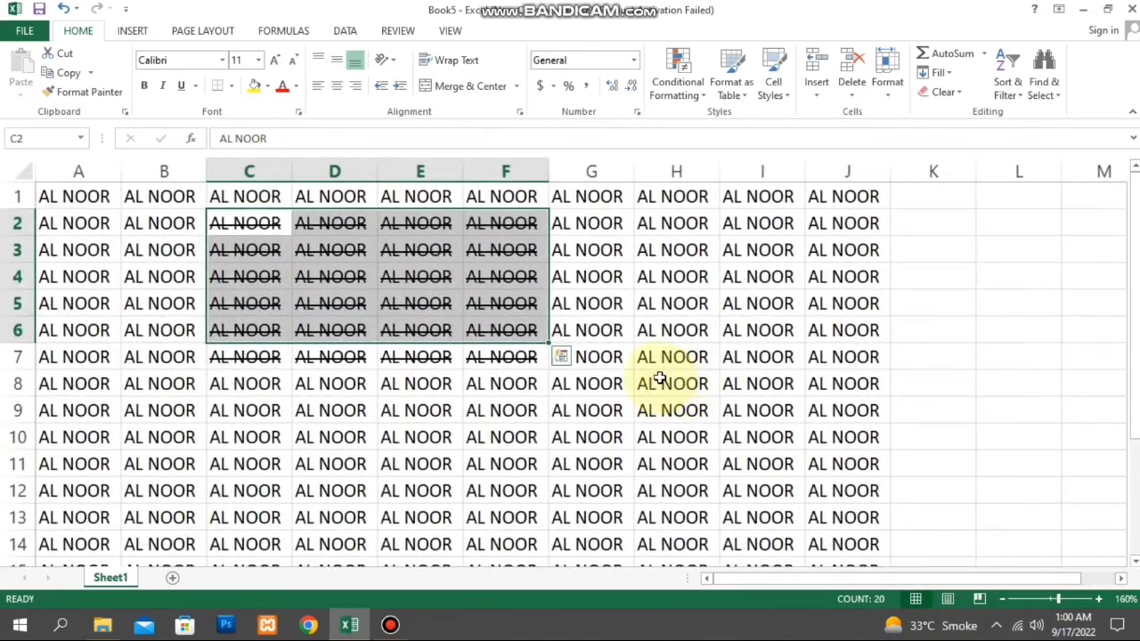
{"action": "scroll", "coordinate": [657, 376], "scroll_direction": "down", "scroll_amount": 2, "text": "ctrl"}
{"action": "scroll", "coordinate": [657, 376], "scroll_direction": "up", "scroll_amount": 3, "text": "ctrl"}
{"action": "scroll", "coordinate": [656, 376], "scroll_direction": "up", "scroll_amount": 1, "text": "ctrl"}
{"action": "scroll", "coordinate": [656, 375], "scroll_direction": "down", "scroll_amount": 2, "text": "ctrl"}
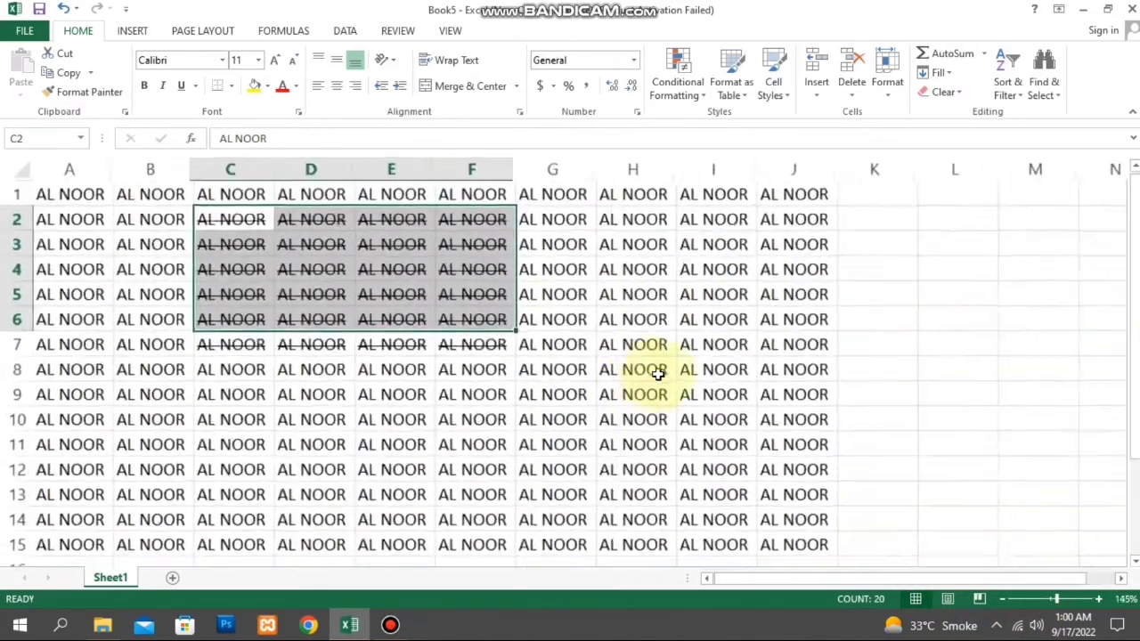
{"action": "scroll", "coordinate": [657, 375], "scroll_direction": "down", "scroll_amount": 1, "text": "ctrl"}
{"action": "scroll", "coordinate": [658, 374], "scroll_direction": "down", "scroll_amount": 2, "text": "ctrl"}
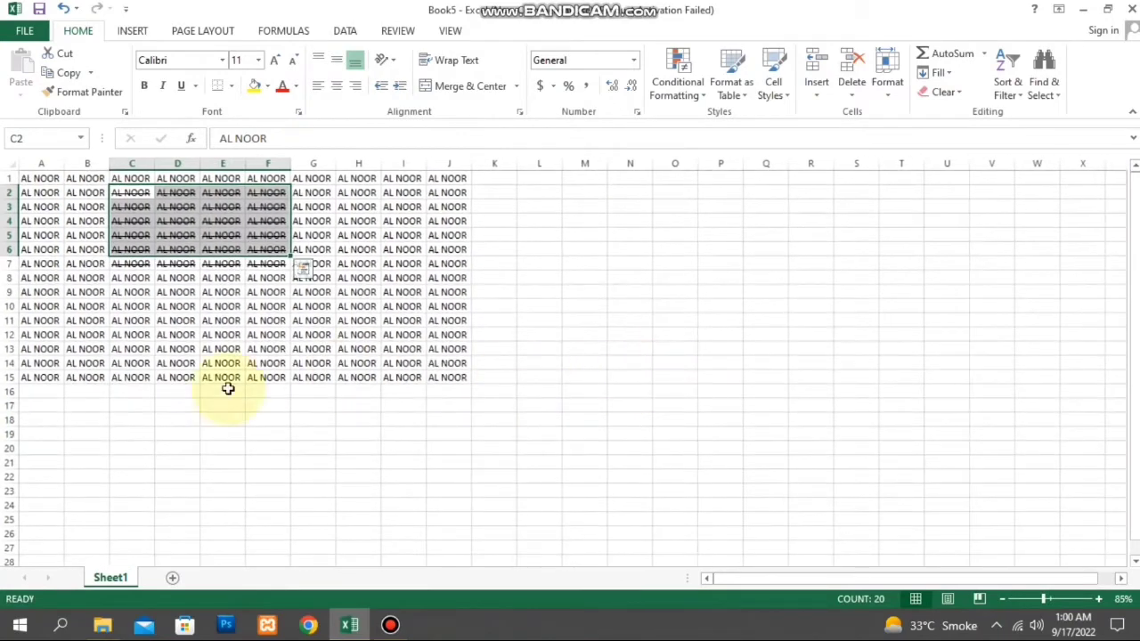
{"action": "key", "text": "ctrl+1"}
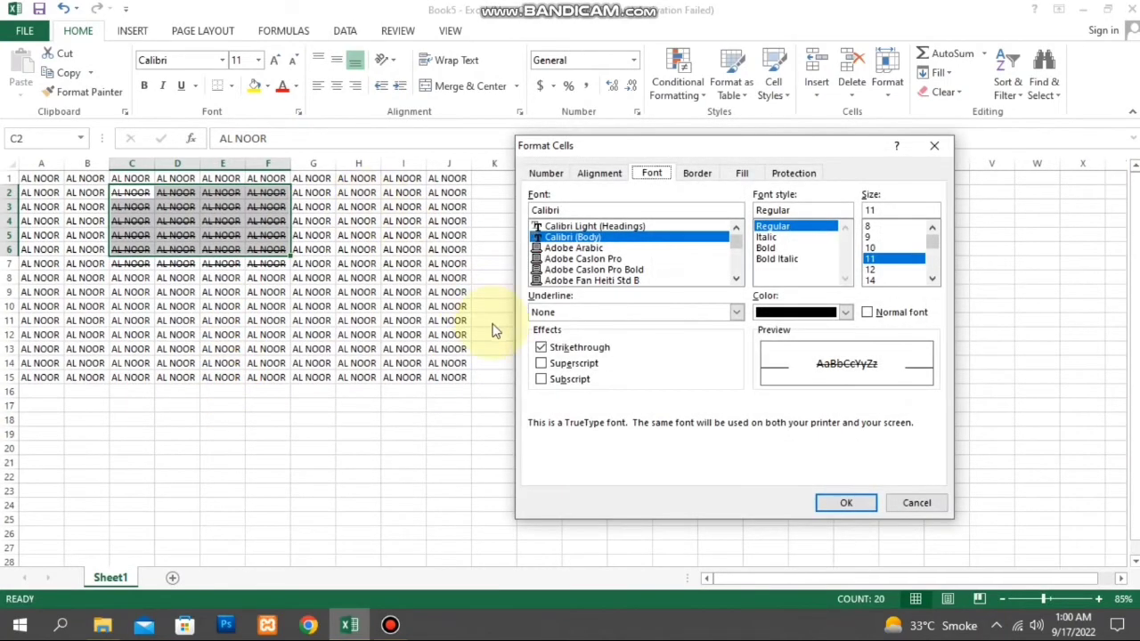
{"action": "left_click", "coordinate": [577, 348]}
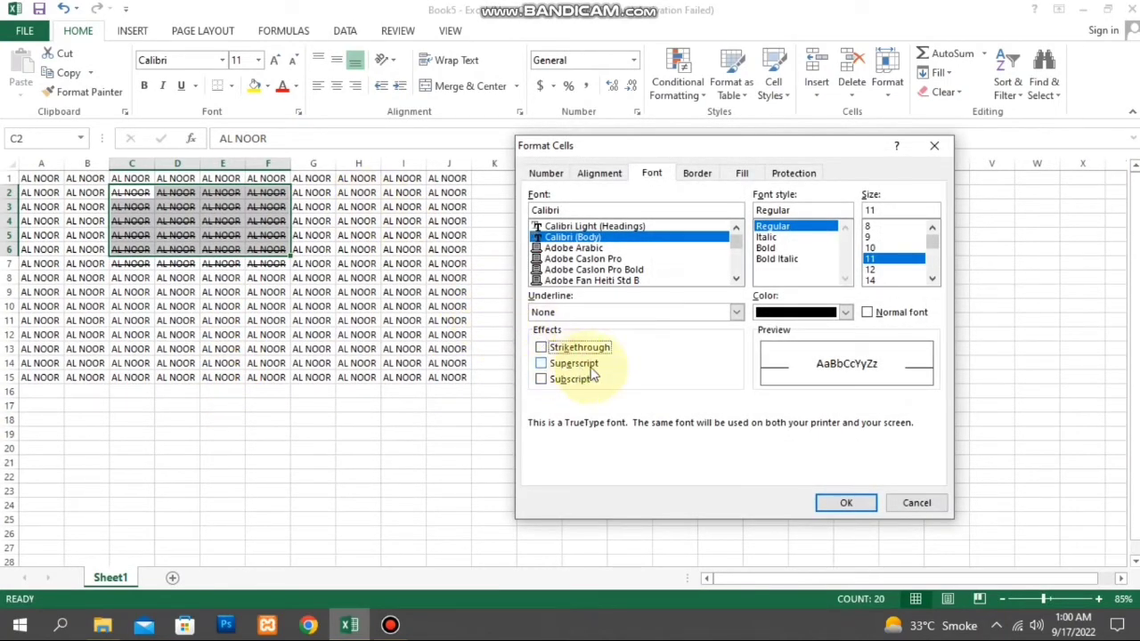
{"action": "left_click", "coordinate": [826, 503]}
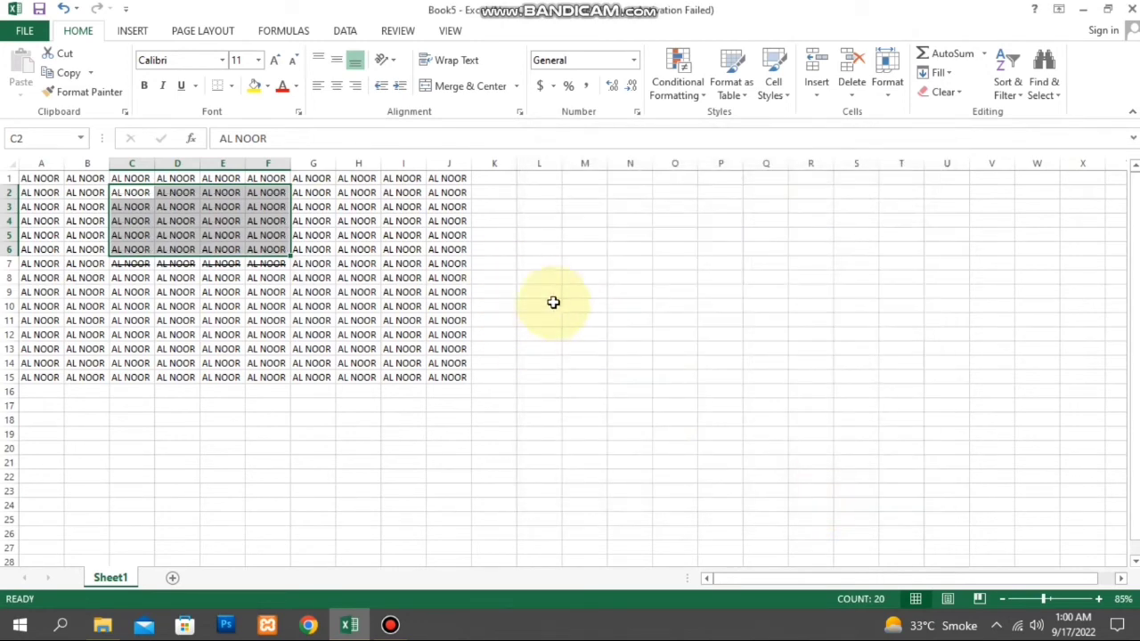
{"action": "left_click_drag", "start_coordinate": [532, 211], "coordinate": [677, 347]}
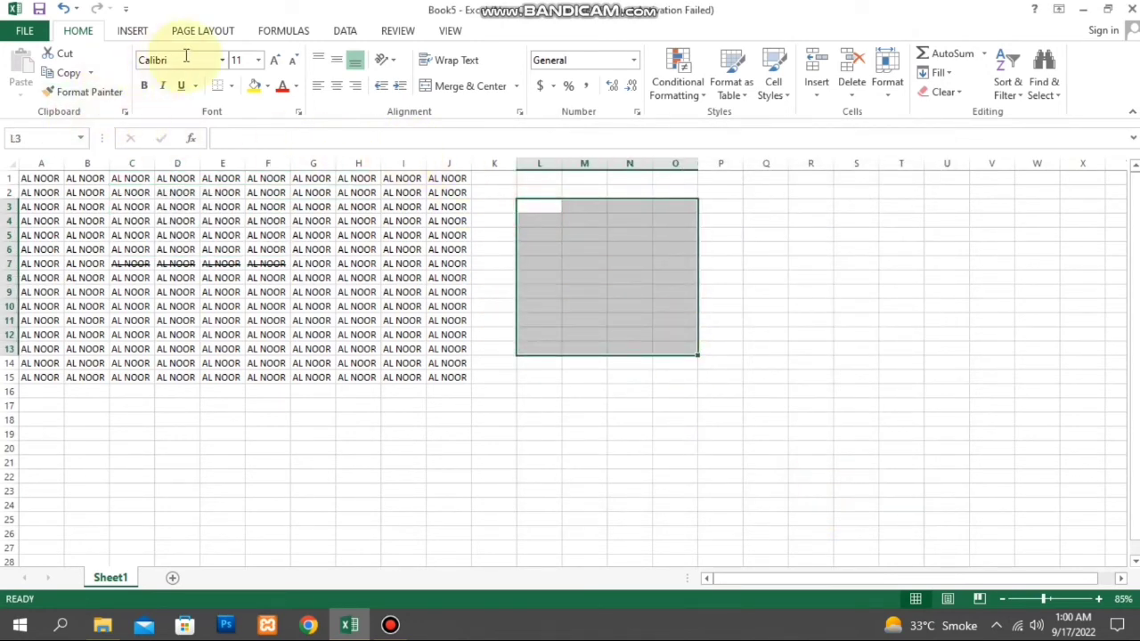
Step: Set the L3:O13 range to the Arial font
{"action": "left_click", "coordinate": [222, 59]}
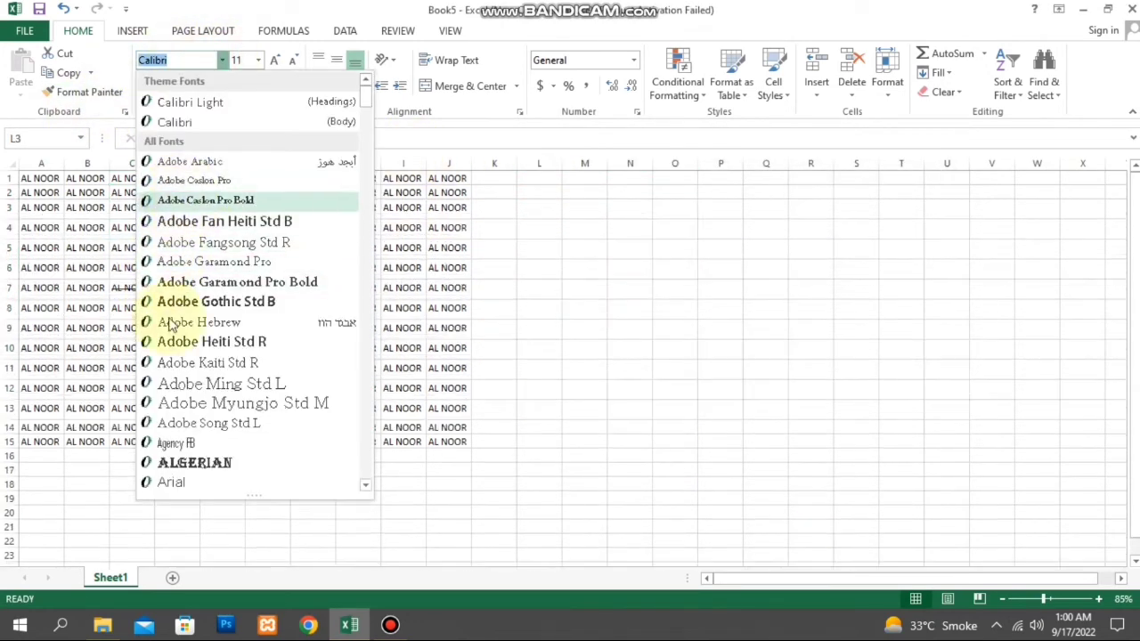
{"action": "left_click", "coordinate": [184, 479]}
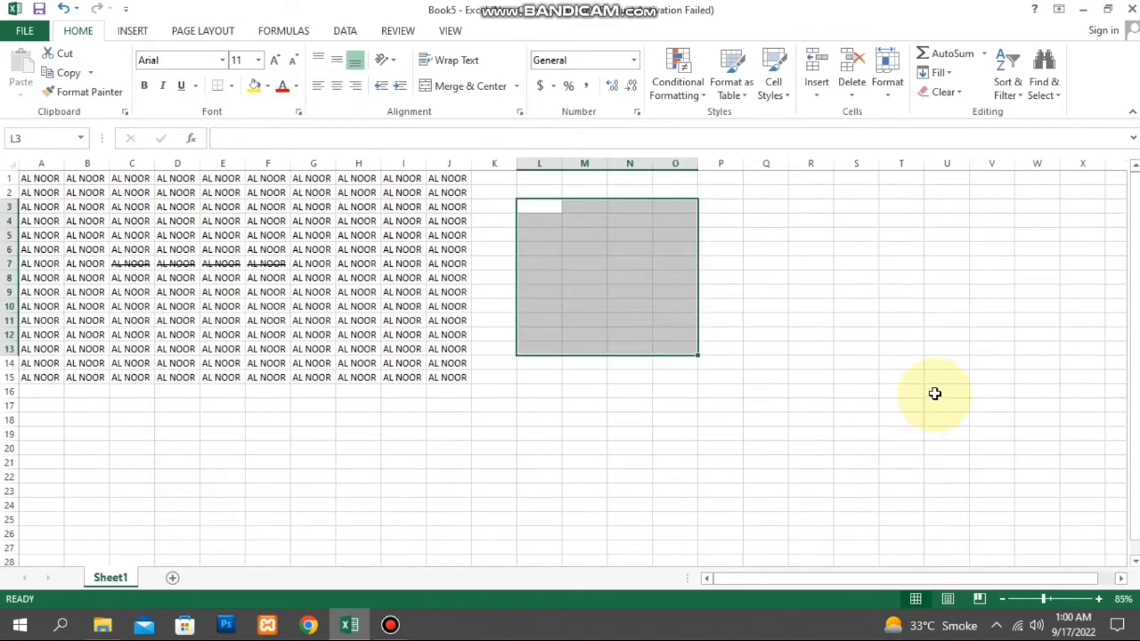
{"action": "scroll", "coordinate": [704, 361], "scroll_direction": "up", "scroll_amount": 4}
{"action": "scroll", "coordinate": [715, 369], "scroll_direction": "up", "scroll_amount": 1}
{"action": "scroll", "coordinate": [715, 368], "scroll_direction": "down", "scroll_amount": 4}
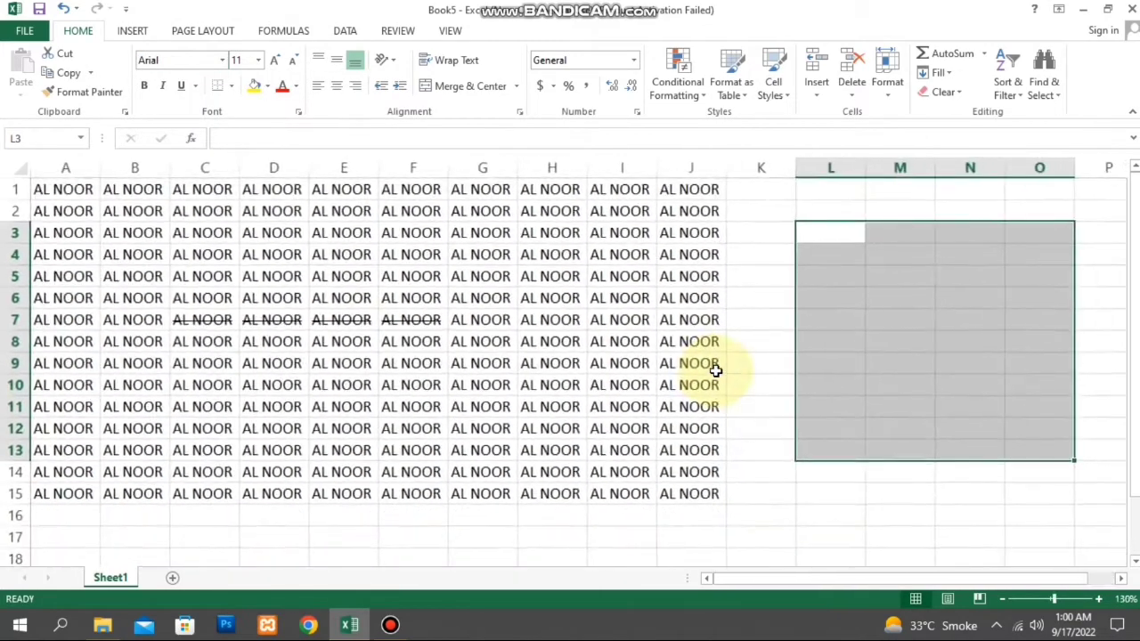
{"action": "scroll", "coordinate": [882, 275], "scroll_direction": "up", "scroll_amount": 3}
Step: Enter X2 in L3 with the 2 formatted as superscript
{"action": "left_click", "coordinate": [877, 236]}
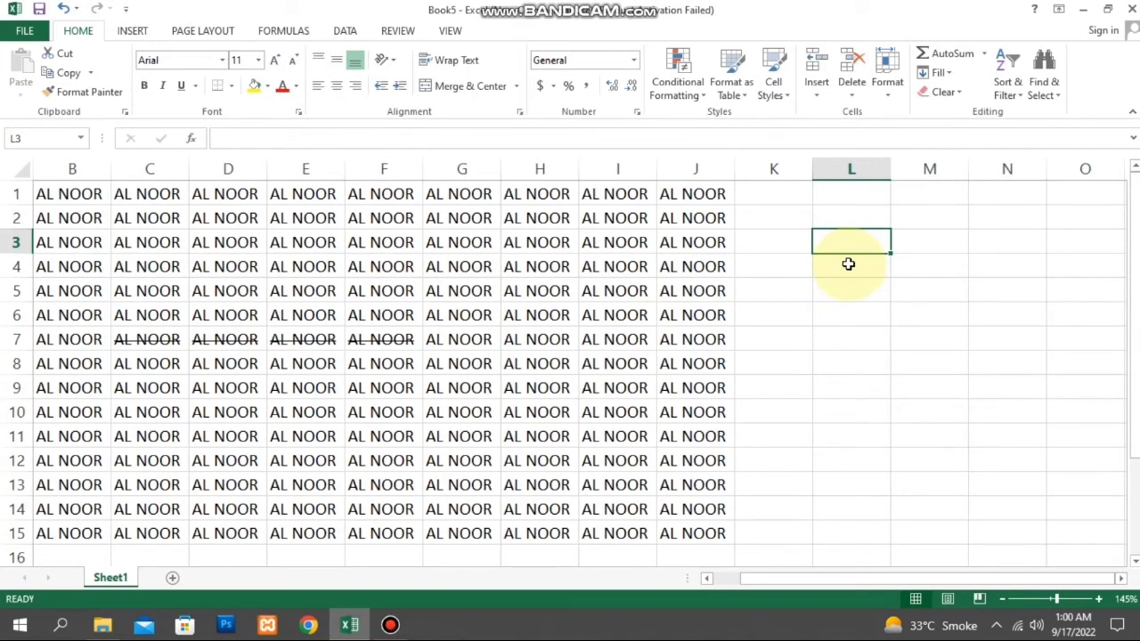
{"action": "type", "text": "X2"}
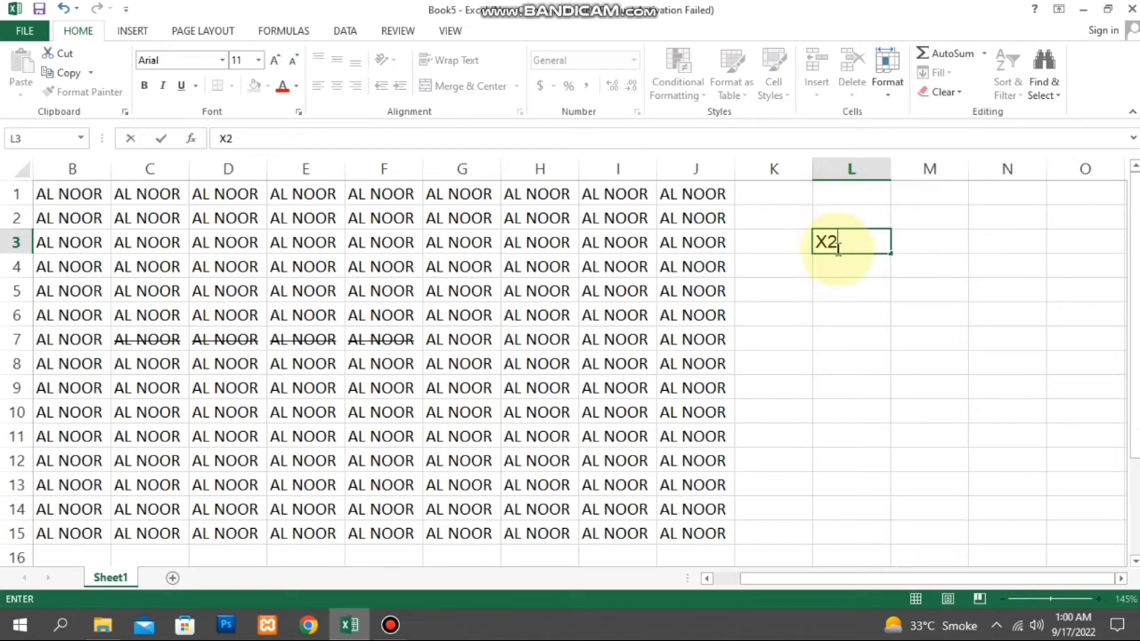
{"action": "left_click_drag", "start_coordinate": [826, 241], "coordinate": [838, 242]}
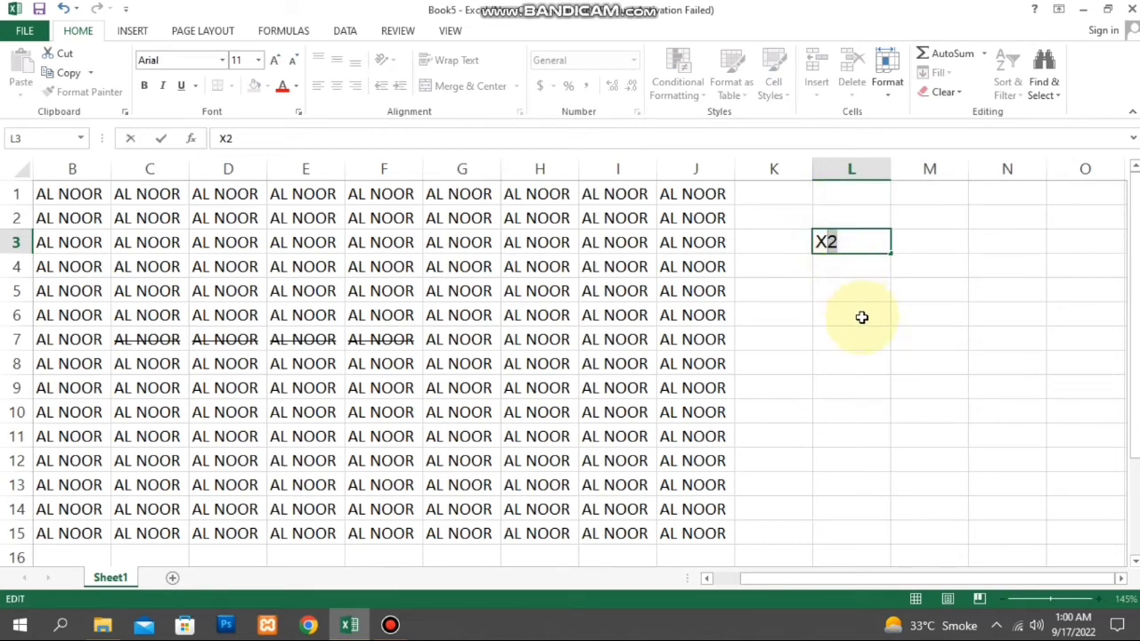
{"action": "key", "text": "ctrl+1"}
{"action": "left_click", "coordinate": [575, 364]}
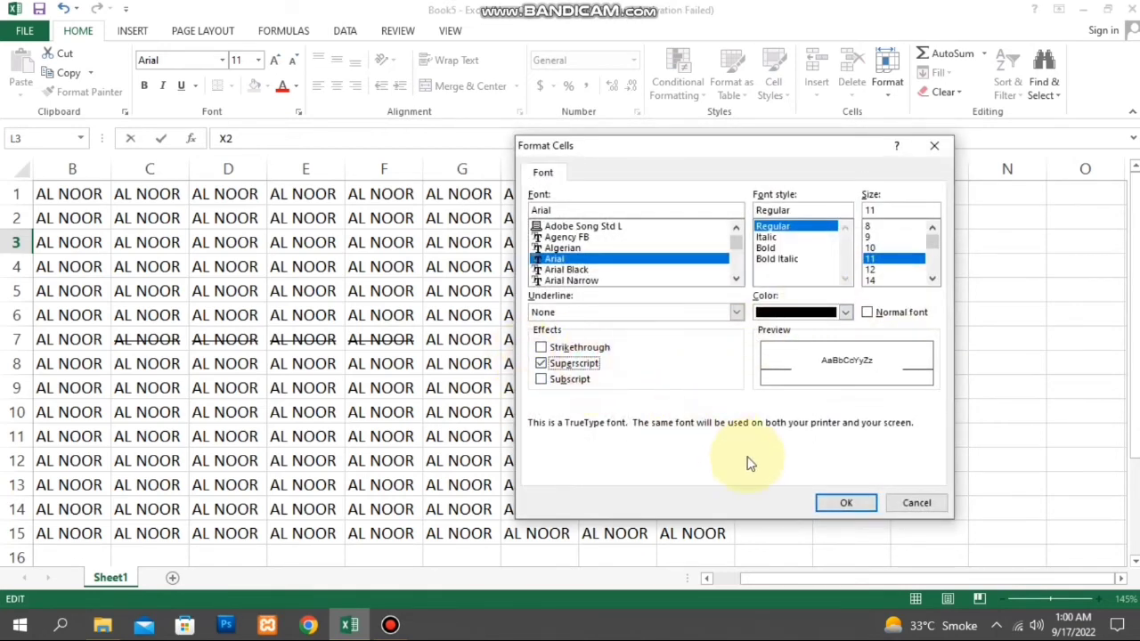
{"action": "left_click", "coordinate": [827, 499]}
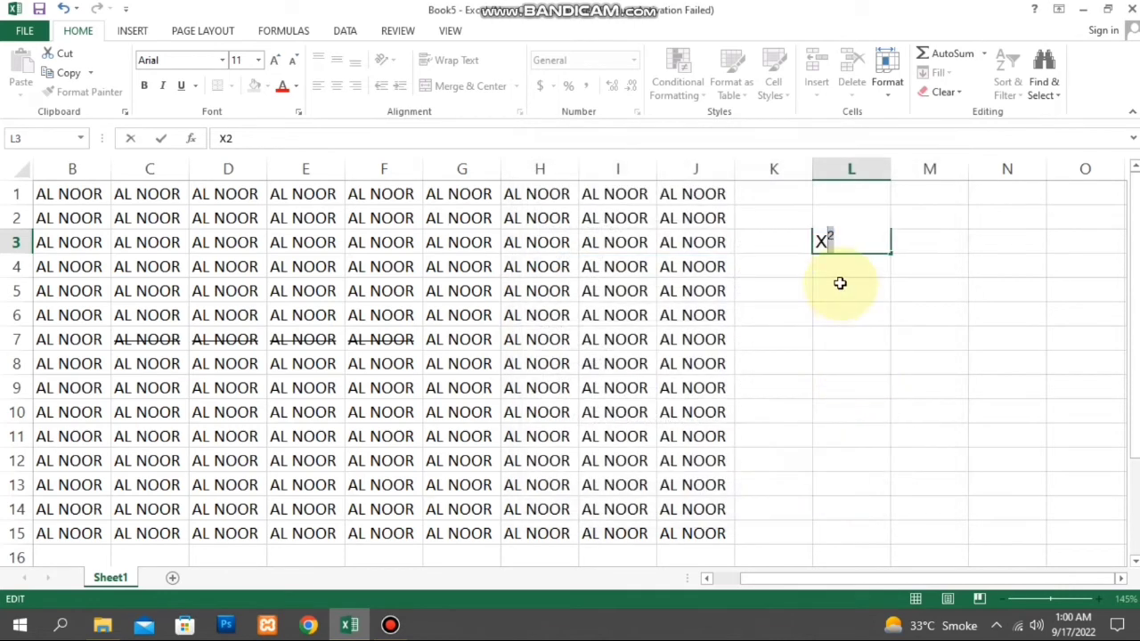
{"action": "left_click", "coordinate": [840, 282]}
Step: Enter Y2 in M3 with the 2 formatted as superscript
{"action": "left_click", "coordinate": [938, 239]}
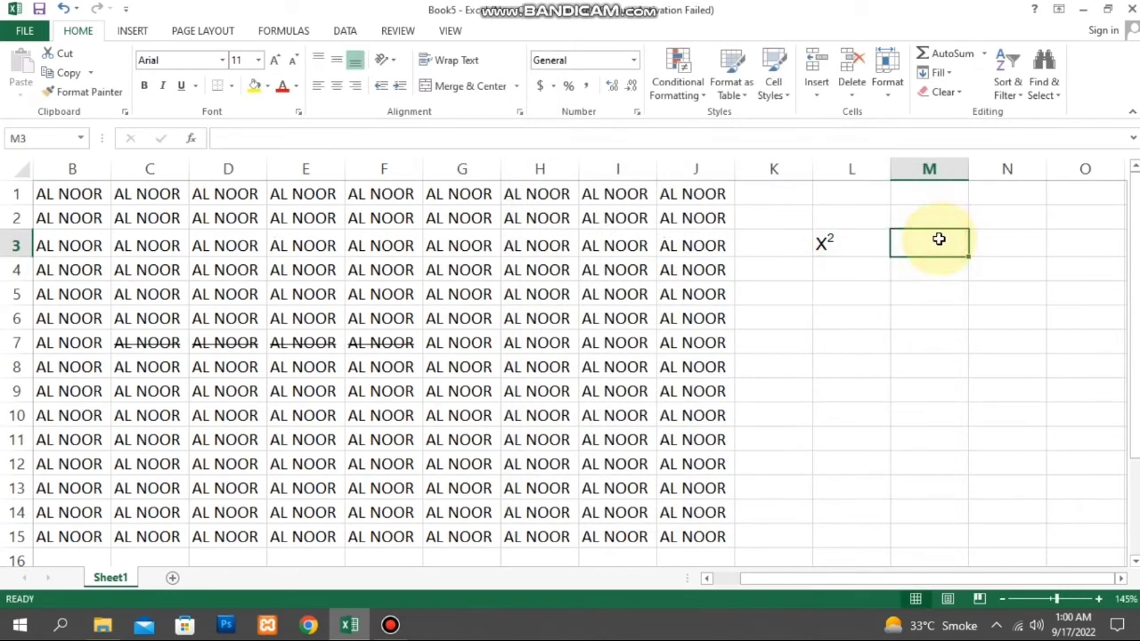
{"action": "type", "text": "Y2"}
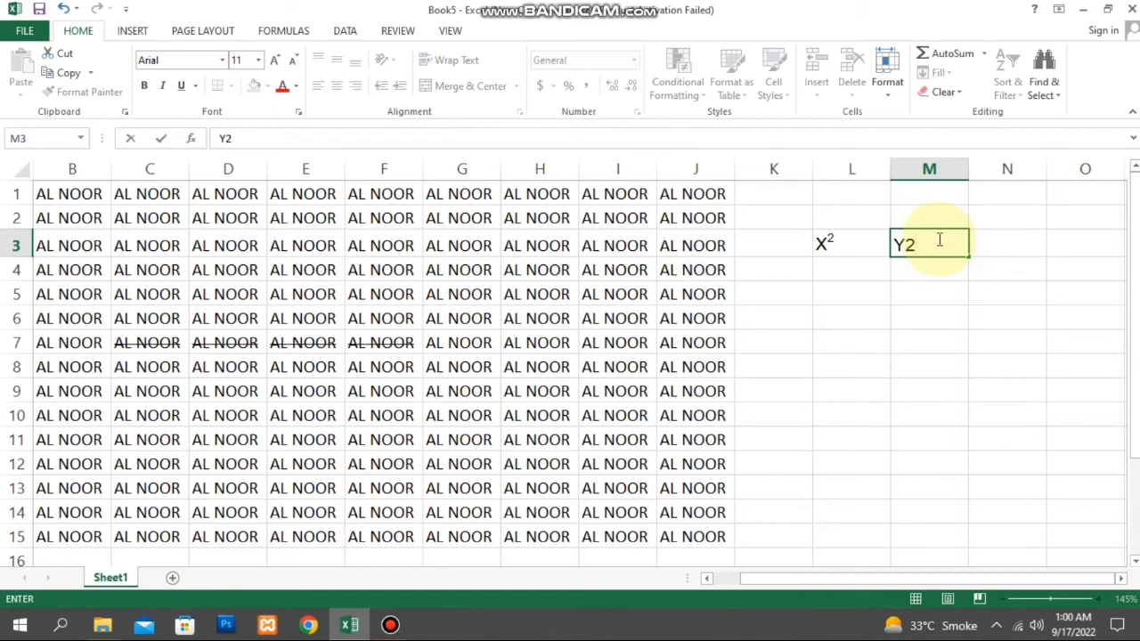
{"action": "left_click_drag", "start_coordinate": [932, 247], "coordinate": [908, 245]}
{"action": "right_click", "coordinate": [908, 245]}
{"action": "left_click", "coordinate": [916, 293]}
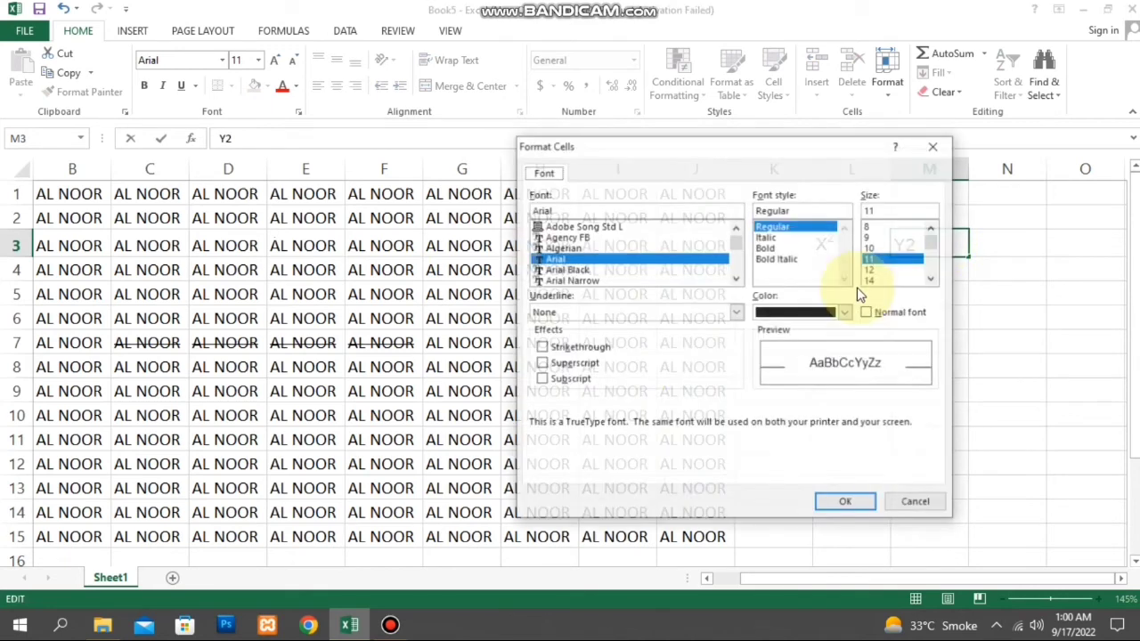
{"action": "left_click", "coordinate": [541, 364]}
{"action": "left_click", "coordinate": [827, 503]}
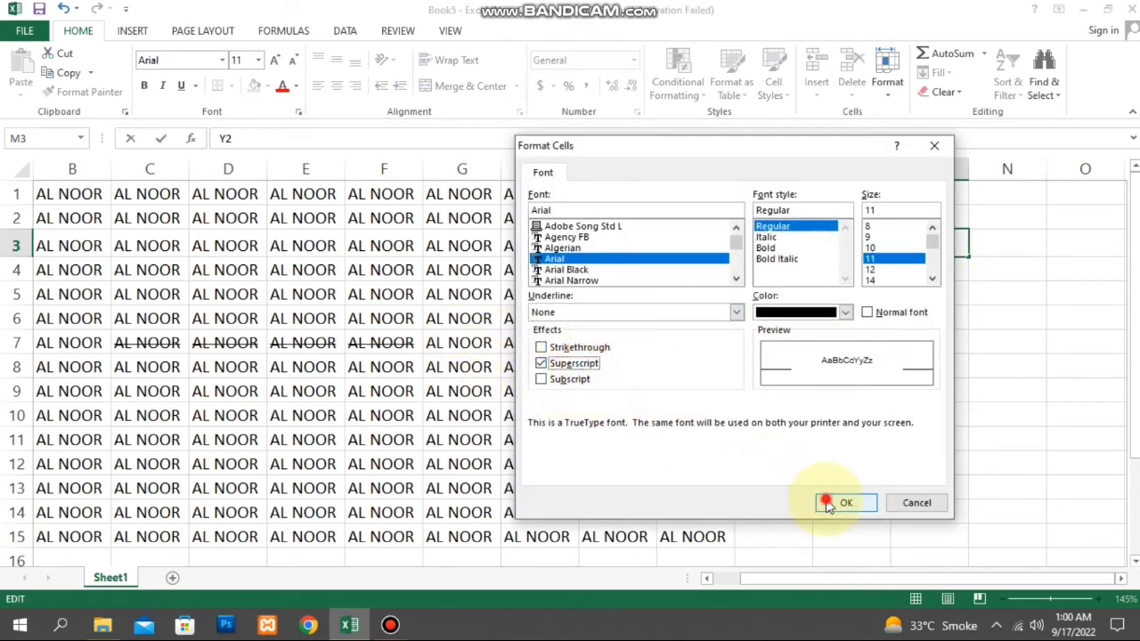
{"action": "left_click", "coordinate": [833, 271]}
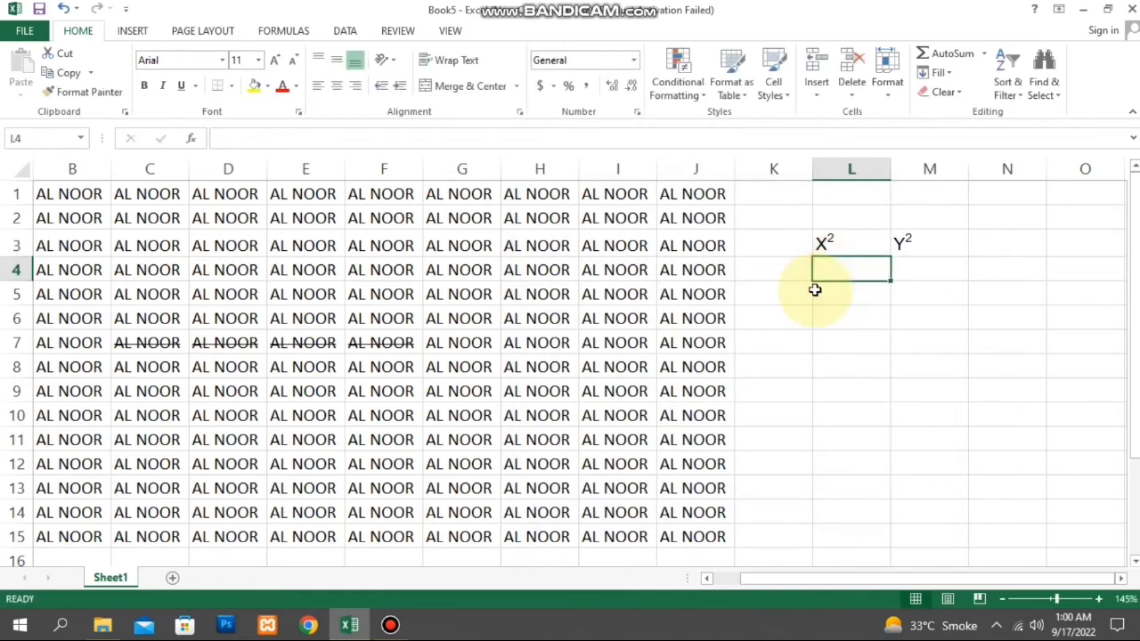
Step: Enter X2 in L4 with a superscript 2
{"action": "type", "text": "X2"}
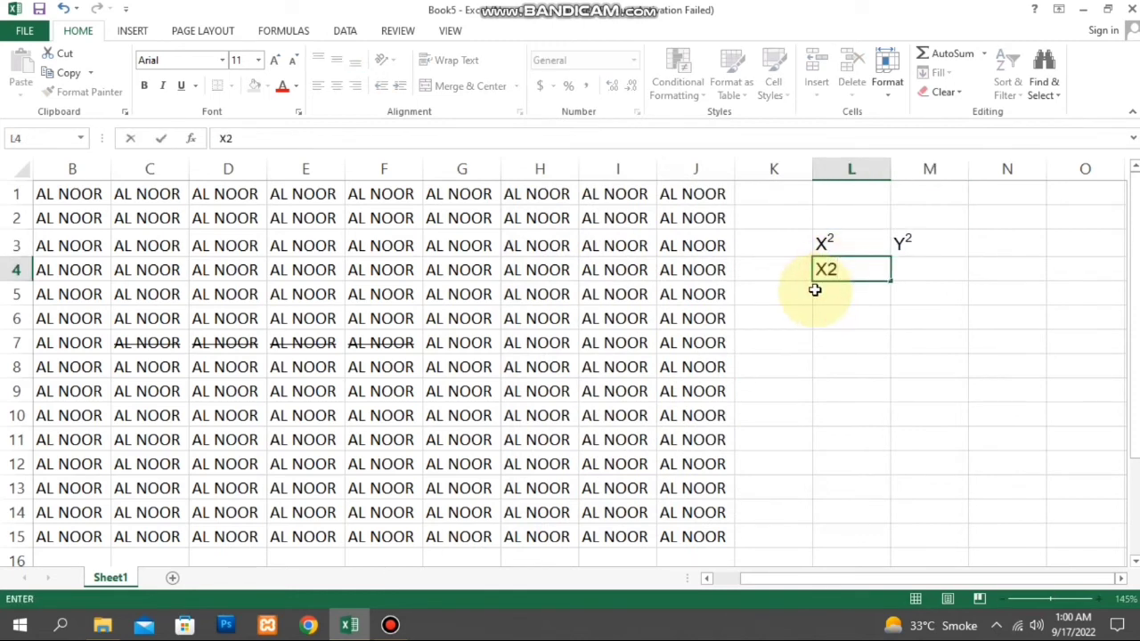
{"action": "left_click_drag", "start_coordinate": [841, 269], "coordinate": [829, 269]}
{"action": "key", "text": "ctrl+1"}
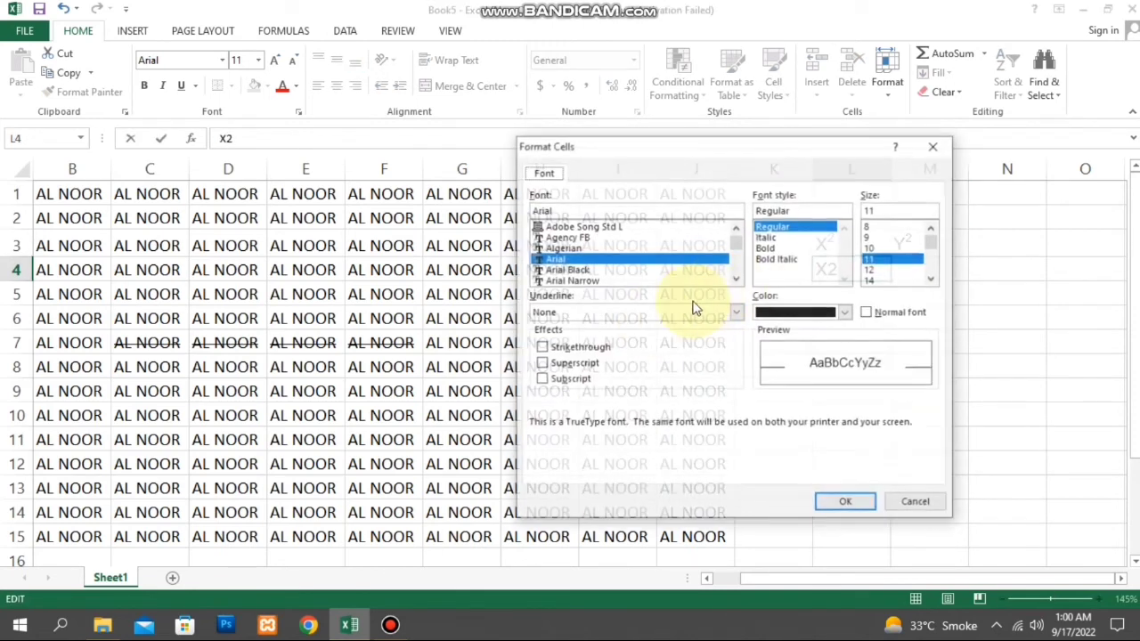
{"action": "left_click", "coordinate": [574, 363]}
{"action": "left_click", "coordinate": [833, 502]}
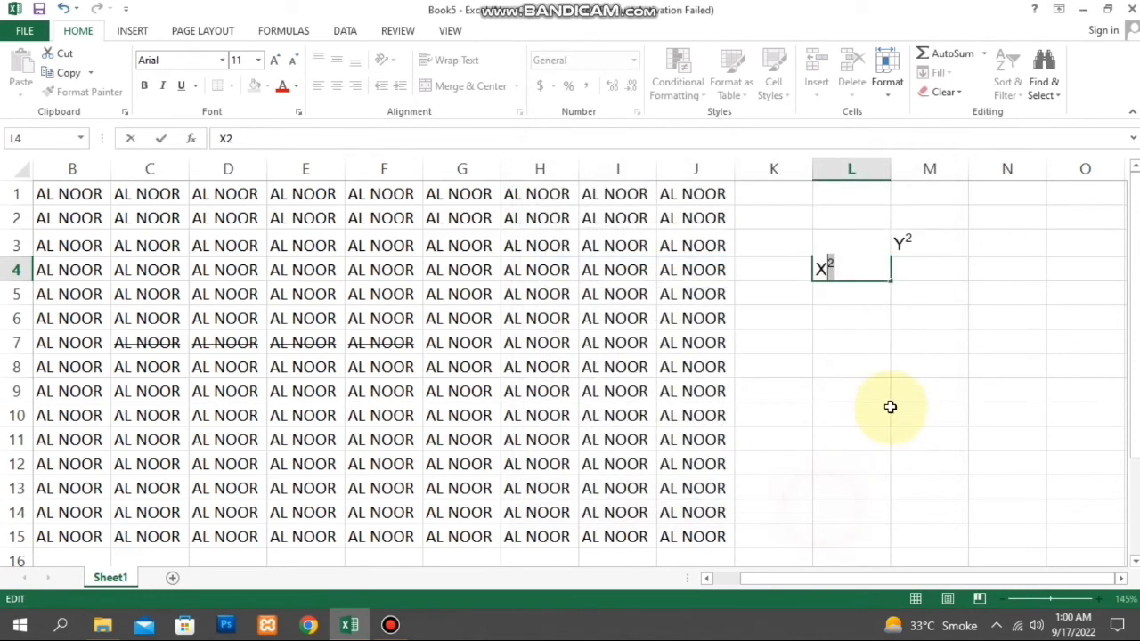
{"action": "left_click", "coordinate": [908, 269]}
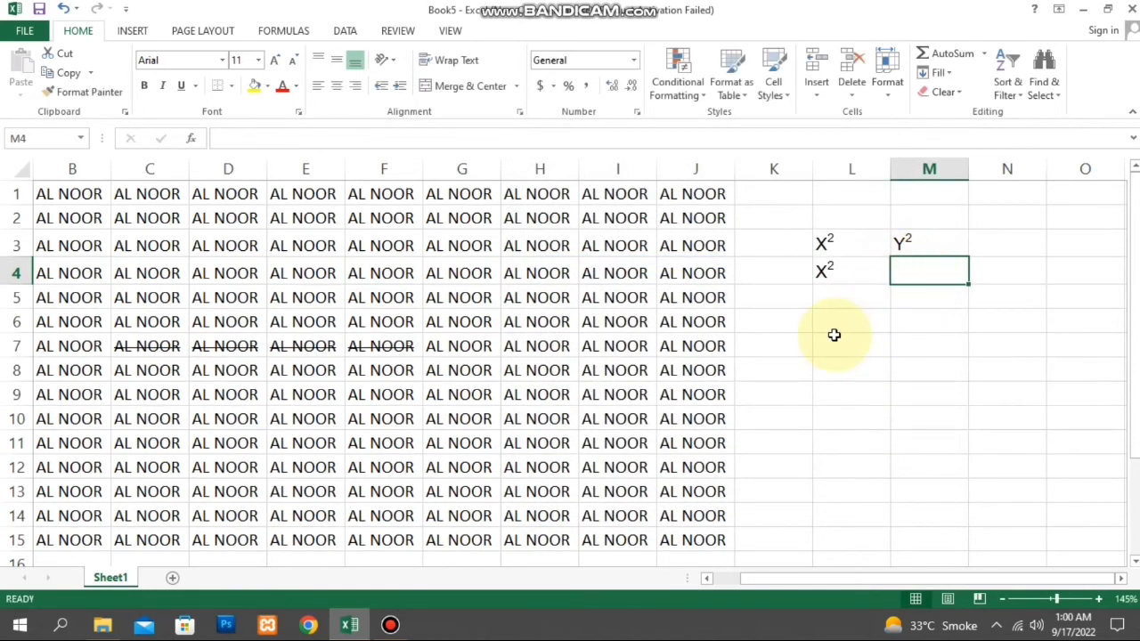
Step: Enter Y2 in M4 with a superscript 2
{"action": "type", "text": "Y2"}
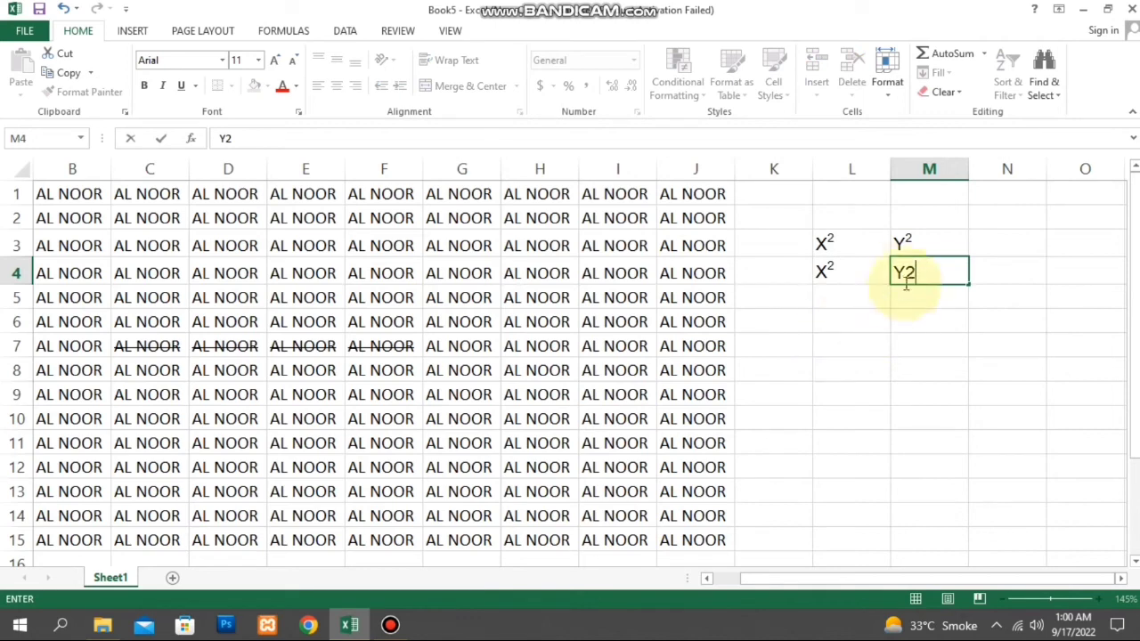
{"action": "left_click_drag", "start_coordinate": [916, 273], "coordinate": [906, 272]}
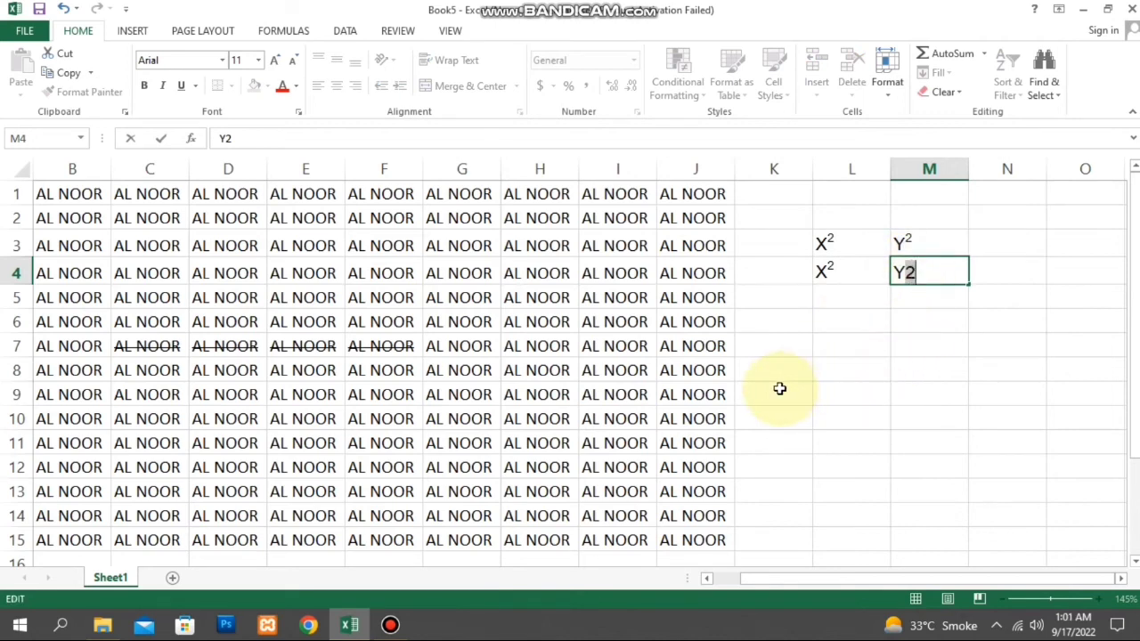
{"action": "key", "text": "ctrl+1"}
{"action": "left_click", "coordinate": [541, 364]}
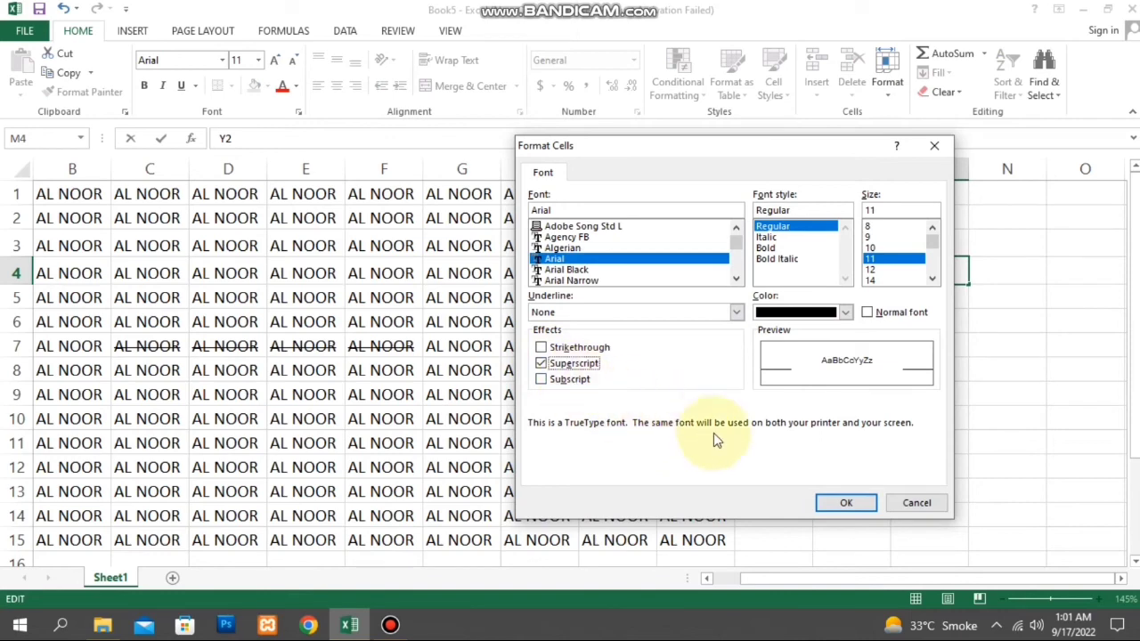
{"action": "left_click", "coordinate": [843, 502]}
Step: Enter FSC in L5 with SC formatted as subscript
{"action": "left_click", "coordinate": [837, 303]}
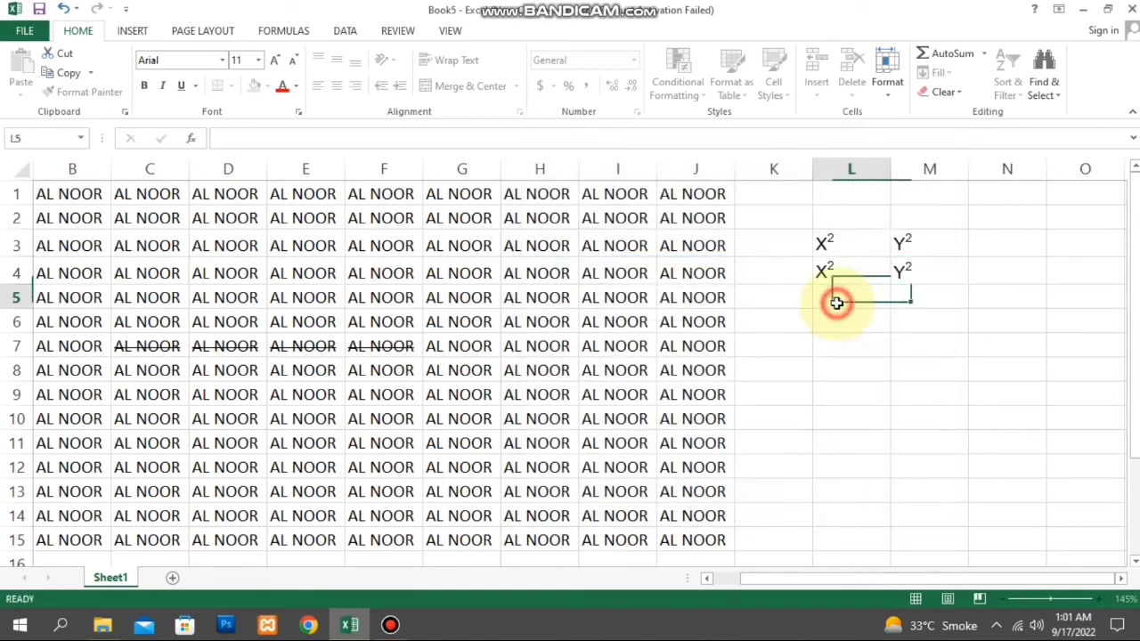
{"action": "type", "text": "FS"}
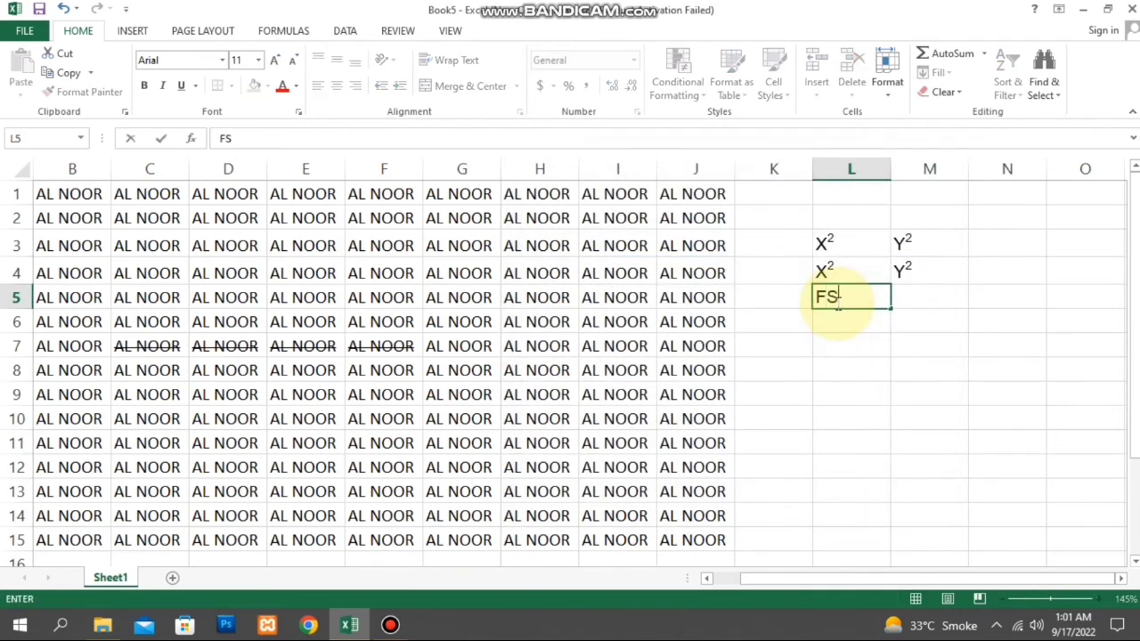
{"action": "type", "text": "C"}
{"action": "left_click_drag", "start_coordinate": [852, 297], "coordinate": [828, 298]}
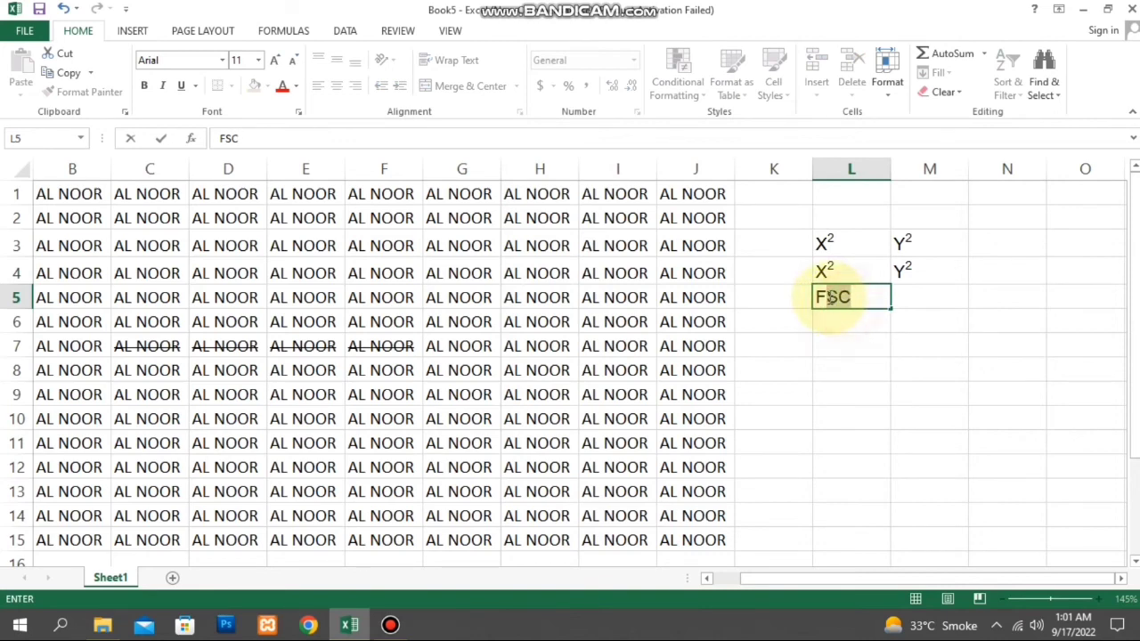
{"action": "key", "text": "ctrl+1"}
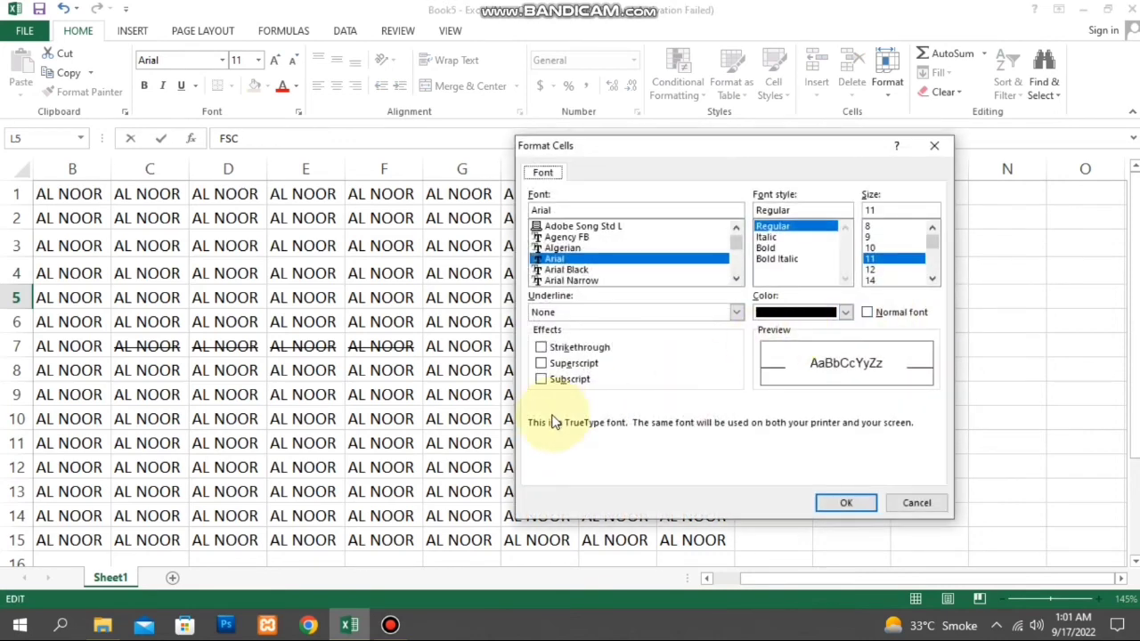
{"action": "left_click", "coordinate": [545, 379]}
{"action": "left_click", "coordinate": [842, 503]}
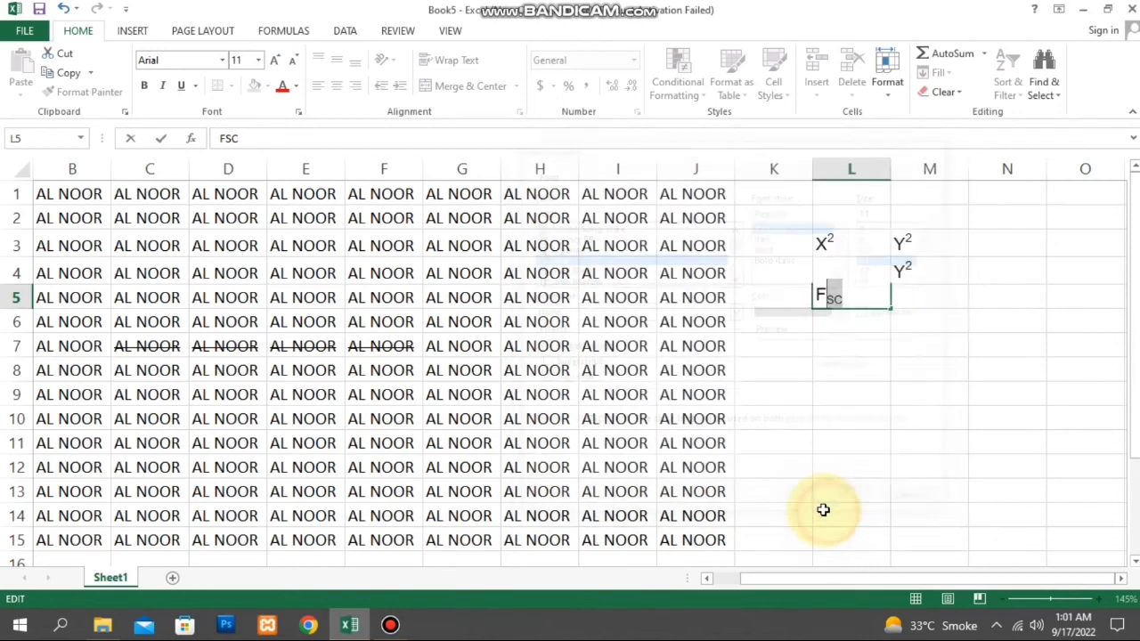
{"action": "left_click", "coordinate": [929, 294]}
Step: Enter FSC in M5 with SC as subscript and commit it
{"action": "type", "text": "FSC"}
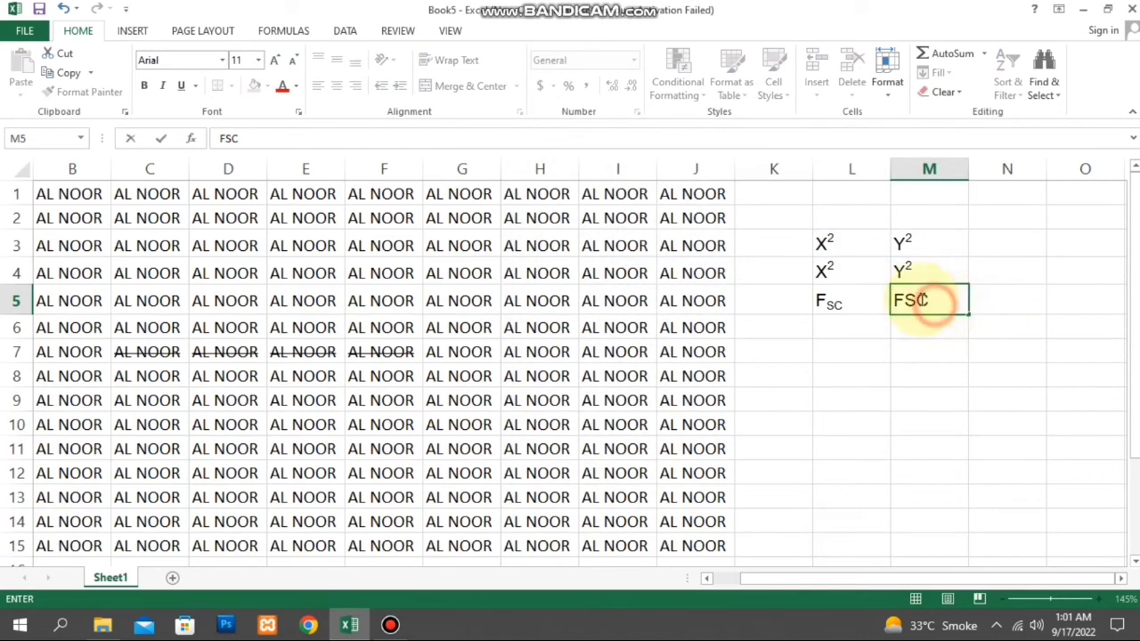
{"action": "left_click_drag", "start_coordinate": [932, 300], "coordinate": [905, 299]}
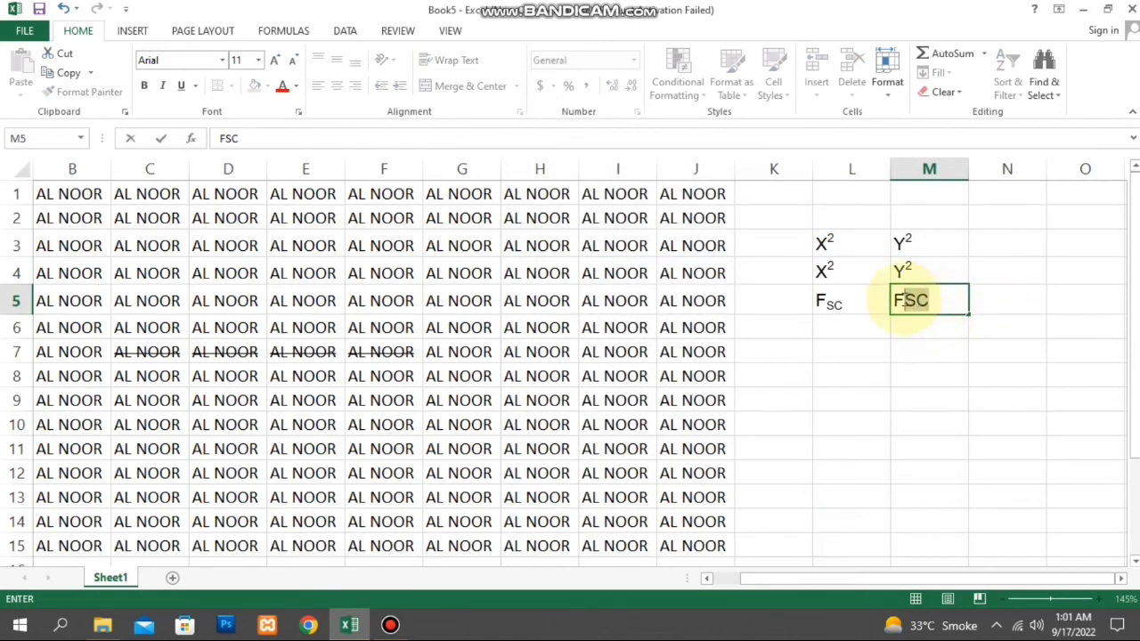
{"action": "key", "text": "ctrl+1"}
{"action": "left_click", "coordinate": [574, 380]}
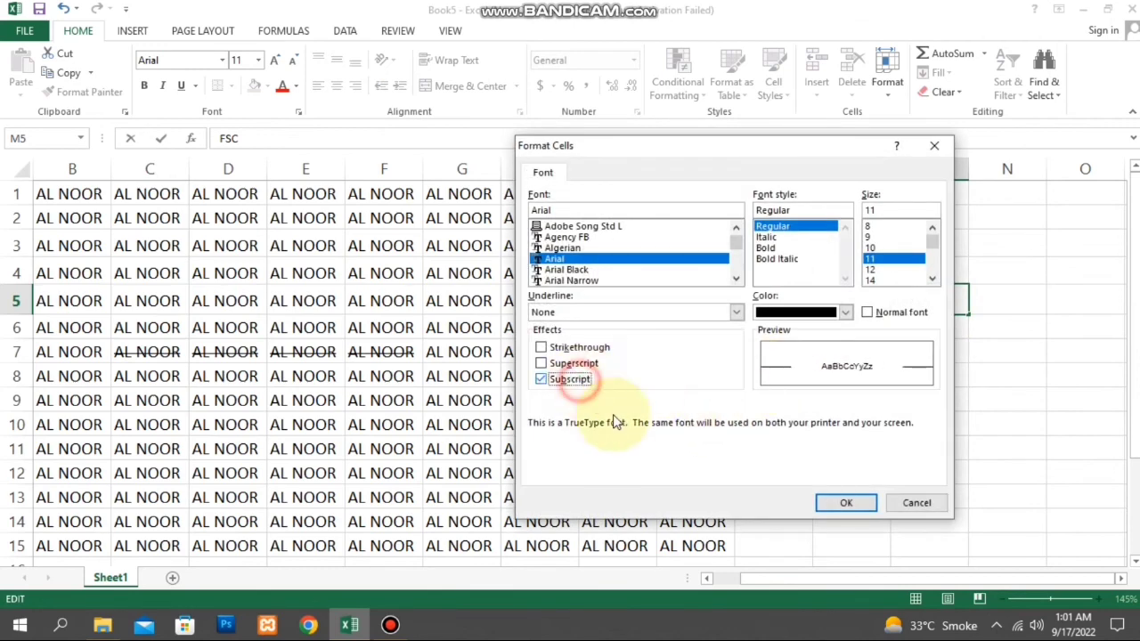
{"action": "left_click", "coordinate": [842, 500]}
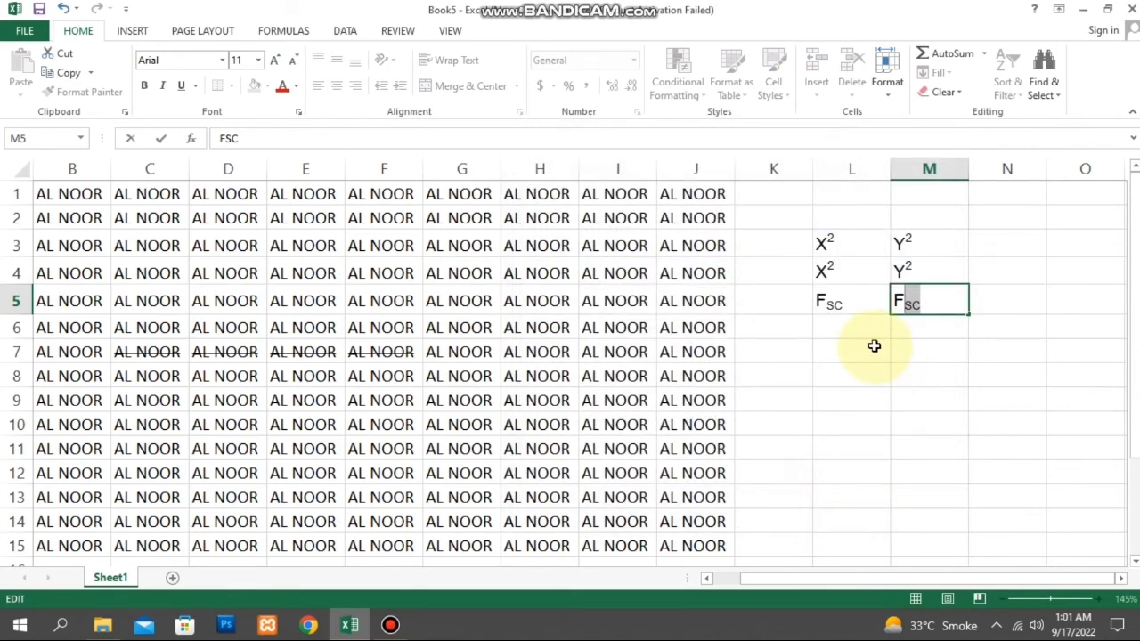
{"action": "left_click", "coordinate": [871, 353]}
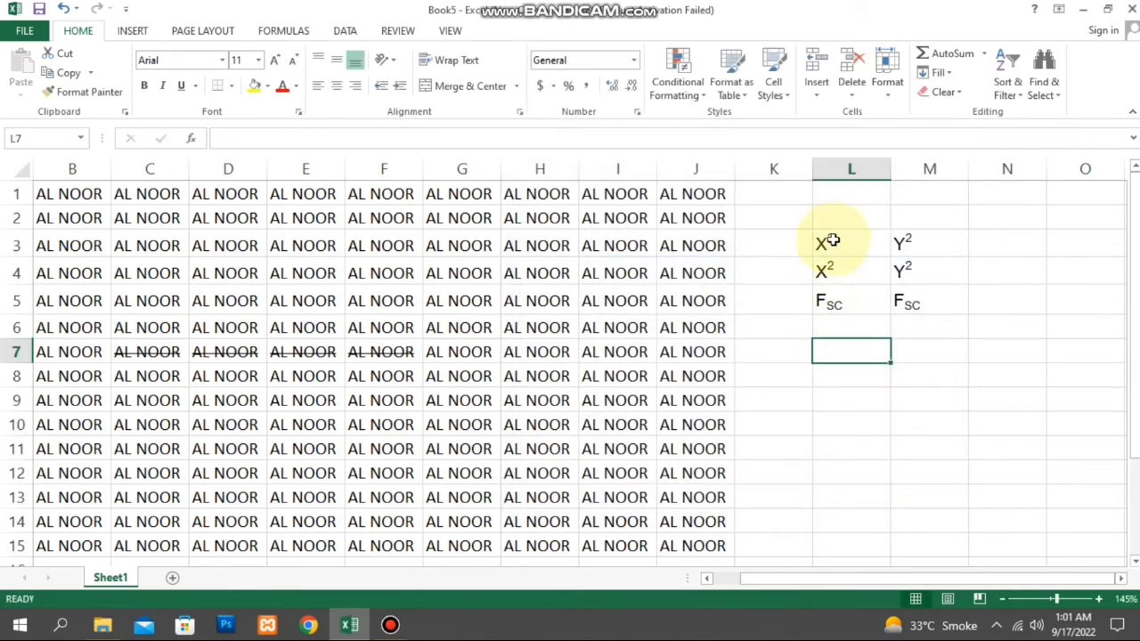